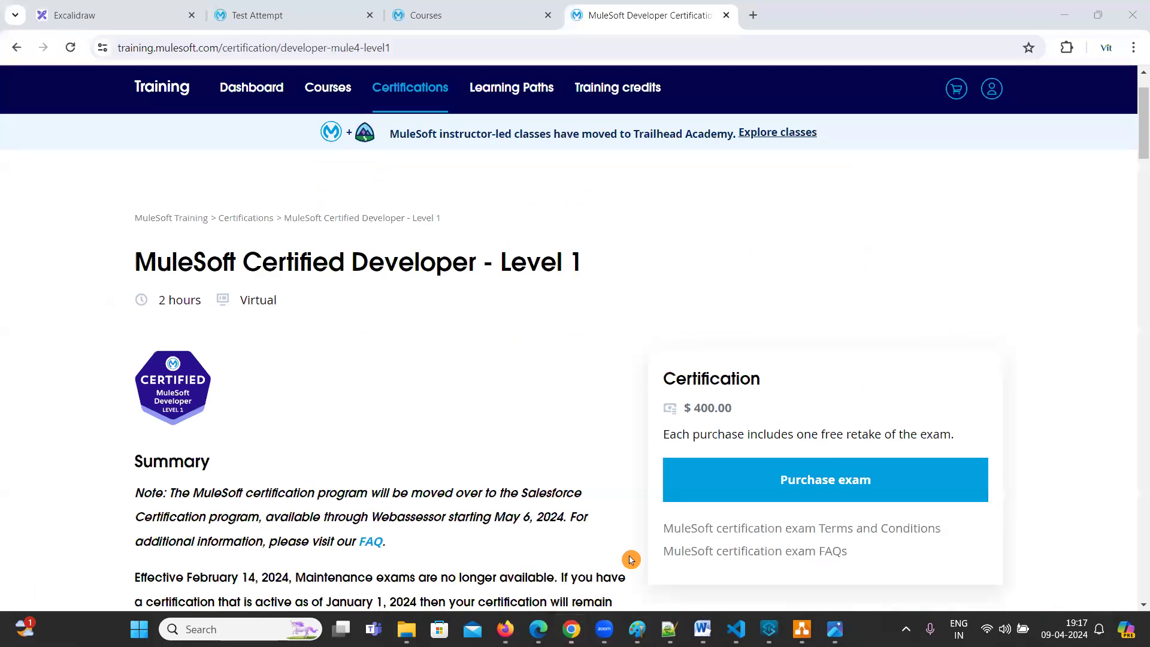
Bring the Certified Developer - Level 1 page forward and highlight parts of its title, including 'Level 1'
click(631, 559)
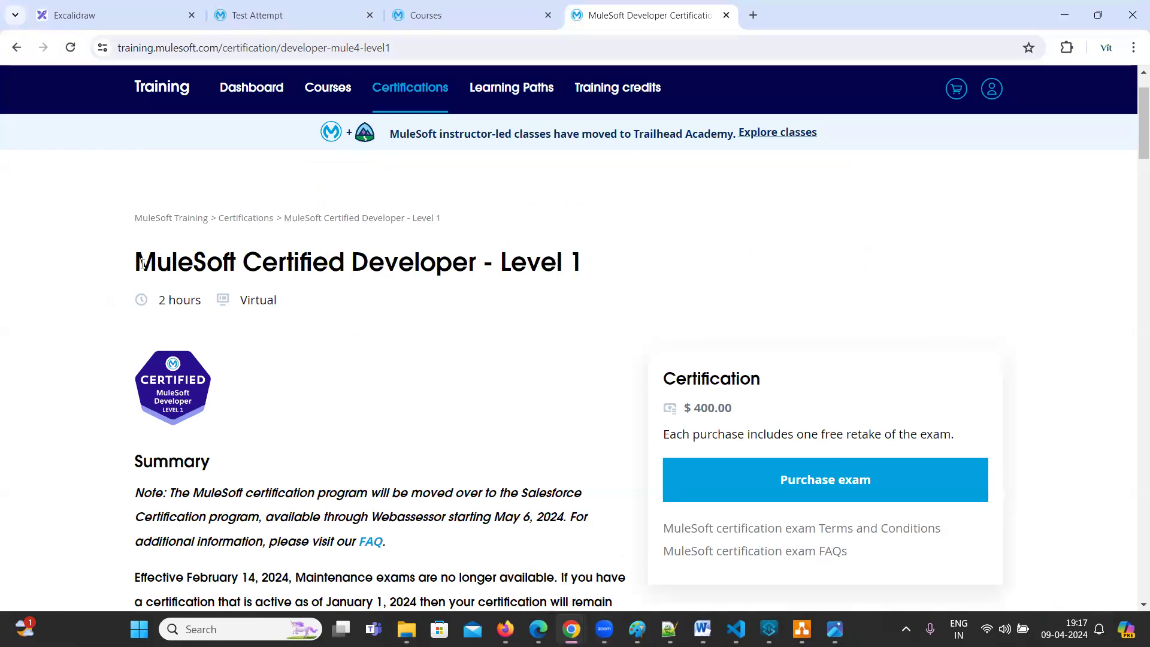
drag(139, 264, 587, 264)
click(501, 254)
drag(500, 254, 606, 264)
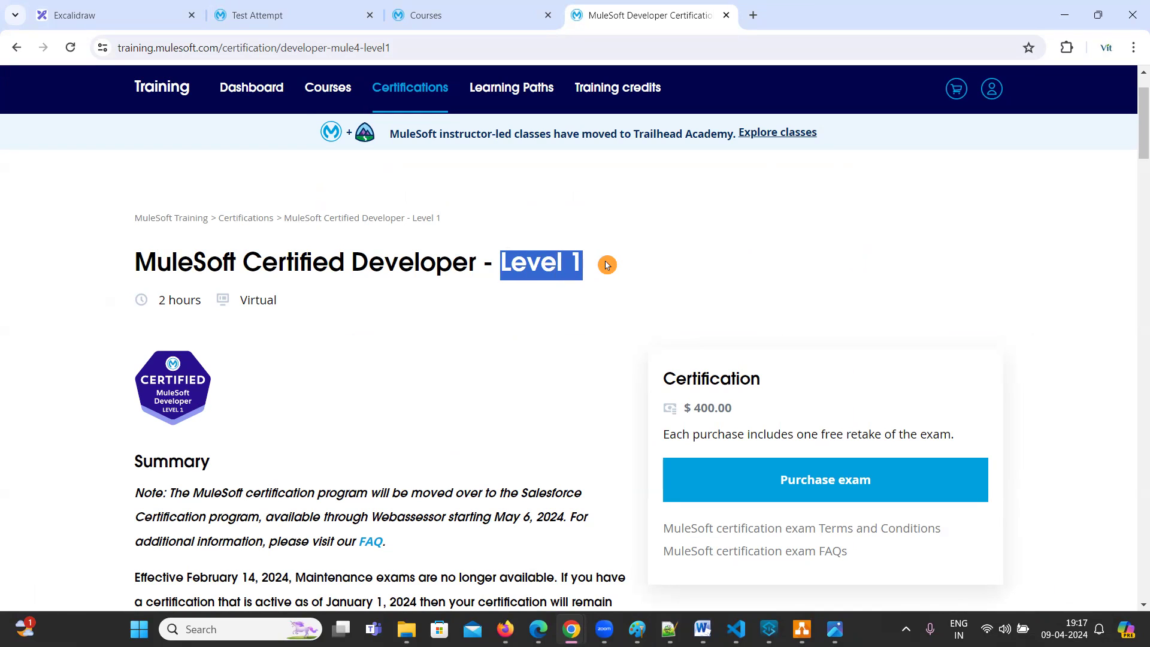
click(500, 269)
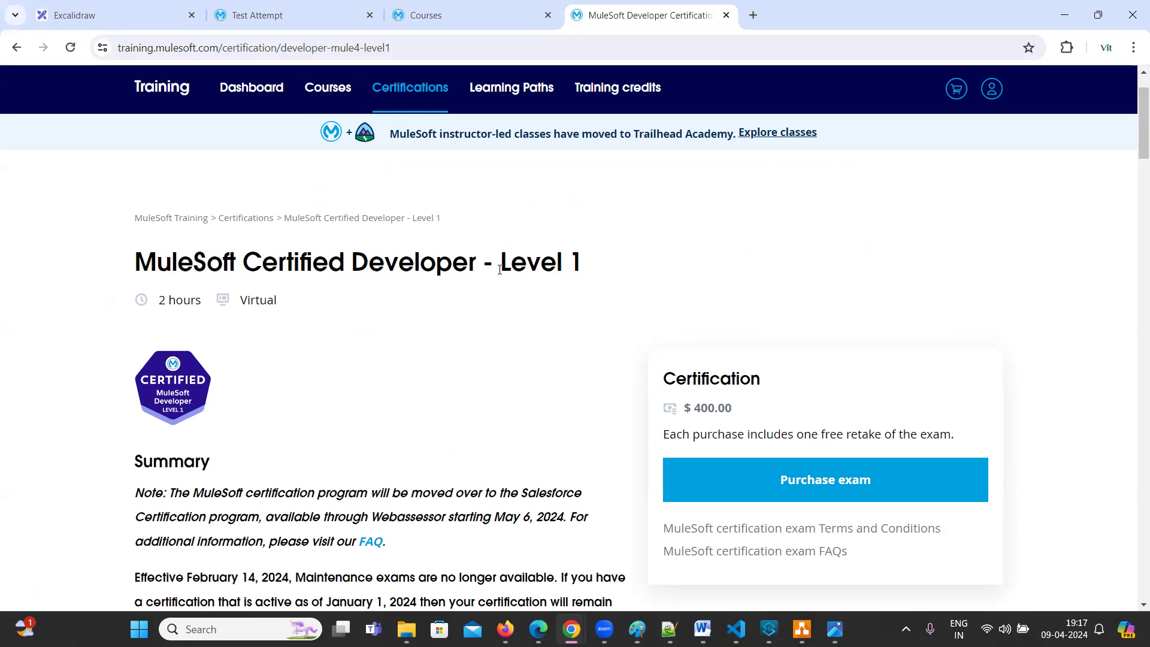
drag(144, 260, 586, 272)
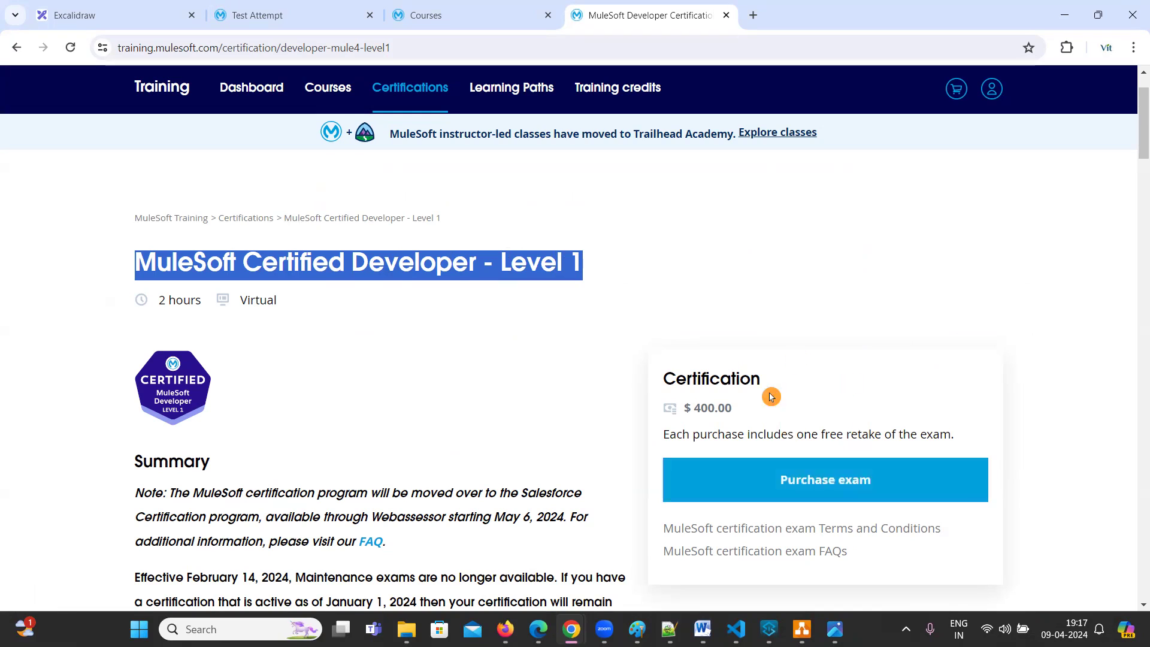
click(809, 327)
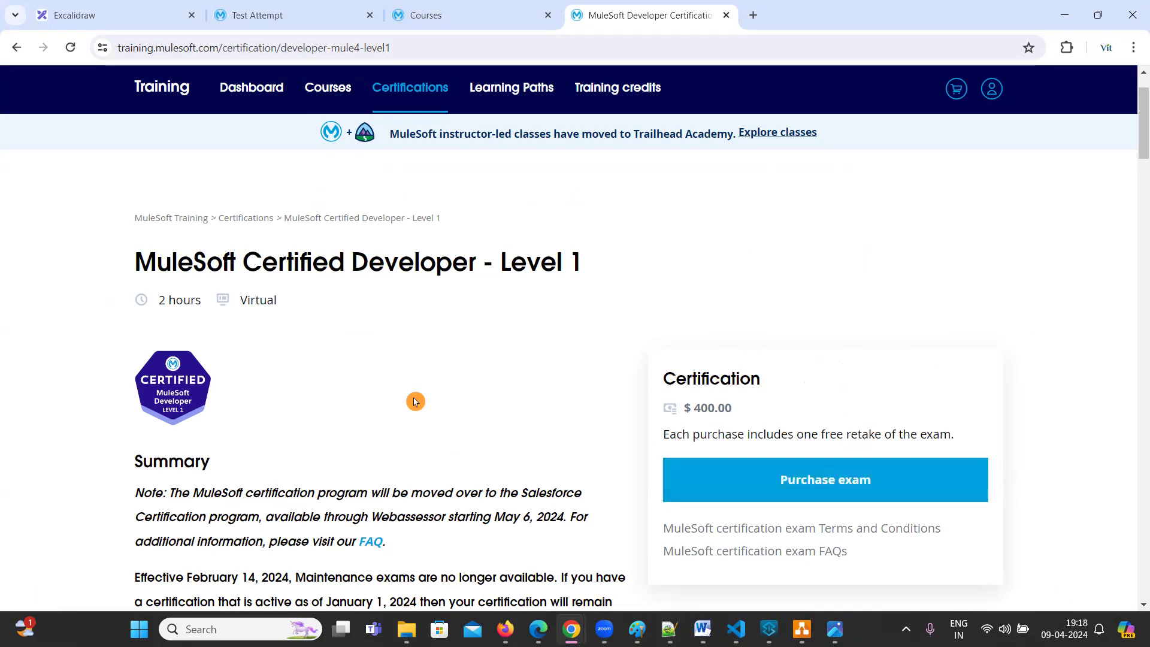
mouse_move(646, 365)
mouse_down()
mouse_move(772, 374)
mouse_move(719, 378)
mouse_up()
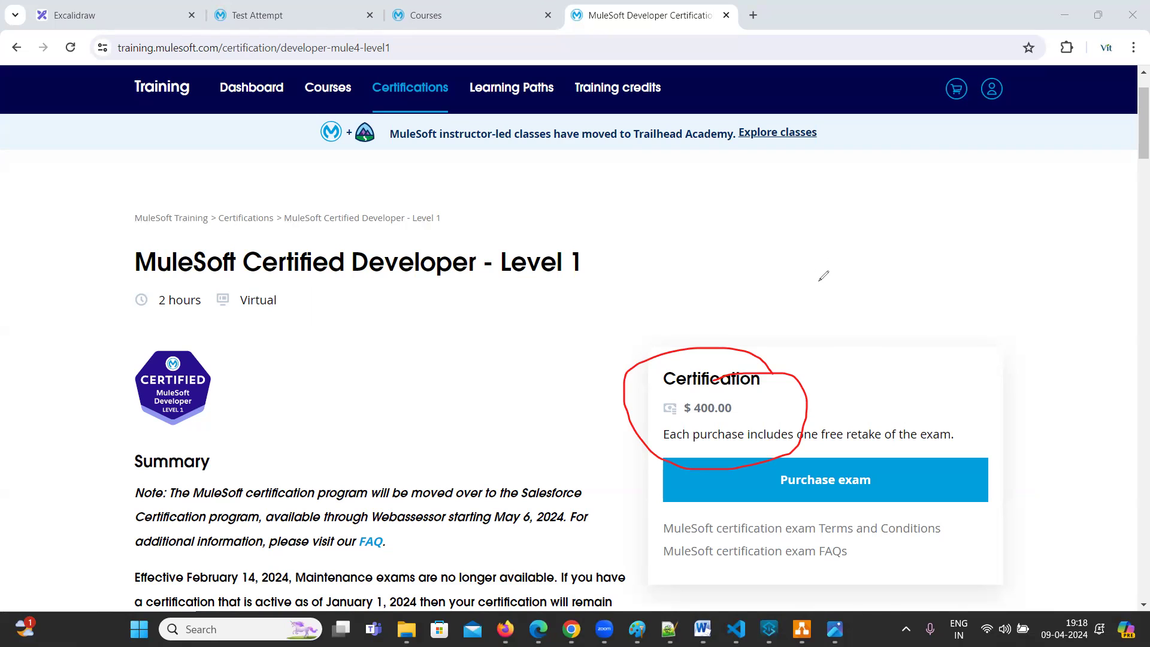
mouse_move(830, 276)
mouse_down()
mouse_move(847, 299)
mouse_move(833, 304)
mouse_move(899, 276)
mouse_up()
mouse_move(900, 233)
mouse_down()
mouse_move(912, 262)
mouse_move(932, 249)
mouse_up()
mouse_move(998, 225)
mouse_down()
mouse_move(995, 264)
mouse_move(1012, 221)
mouse_up()
mouse_move(990, 276)
mouse_down()
mouse_move(1042, 199)
mouse_move(1052, 260)
mouse_up()
drag(1045, 203, 1069, 242)
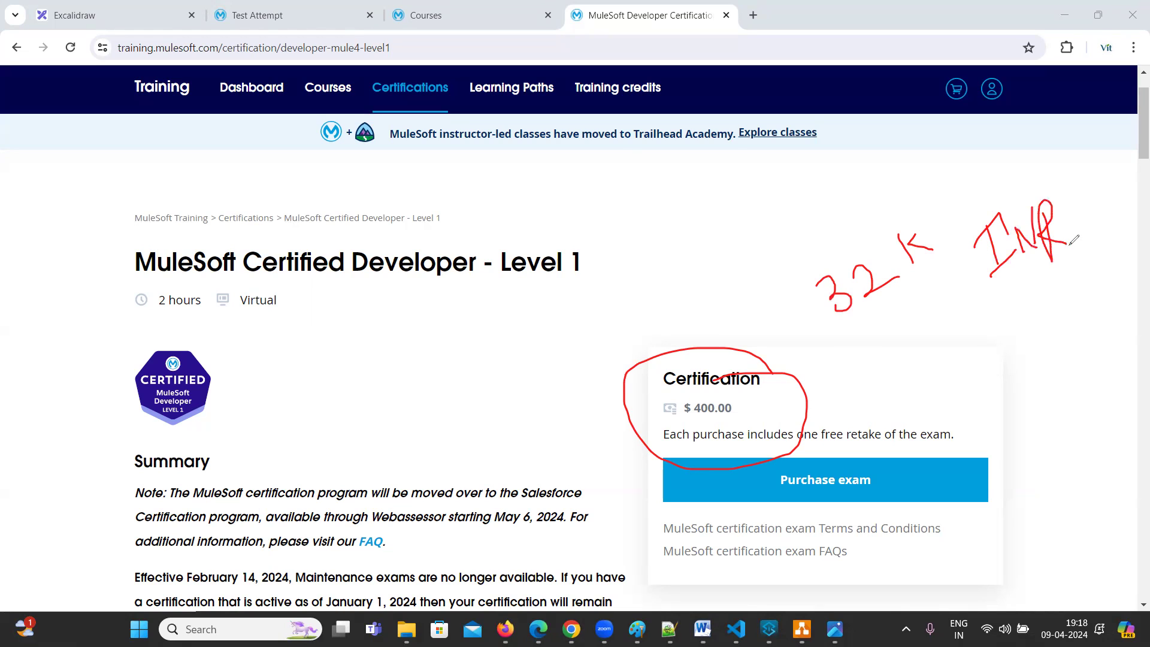
drag(860, 336, 909, 306)
mouse_move(802, 391)
mouse_down()
mouse_move(829, 401)
mouse_move(850, 364)
mouse_up()
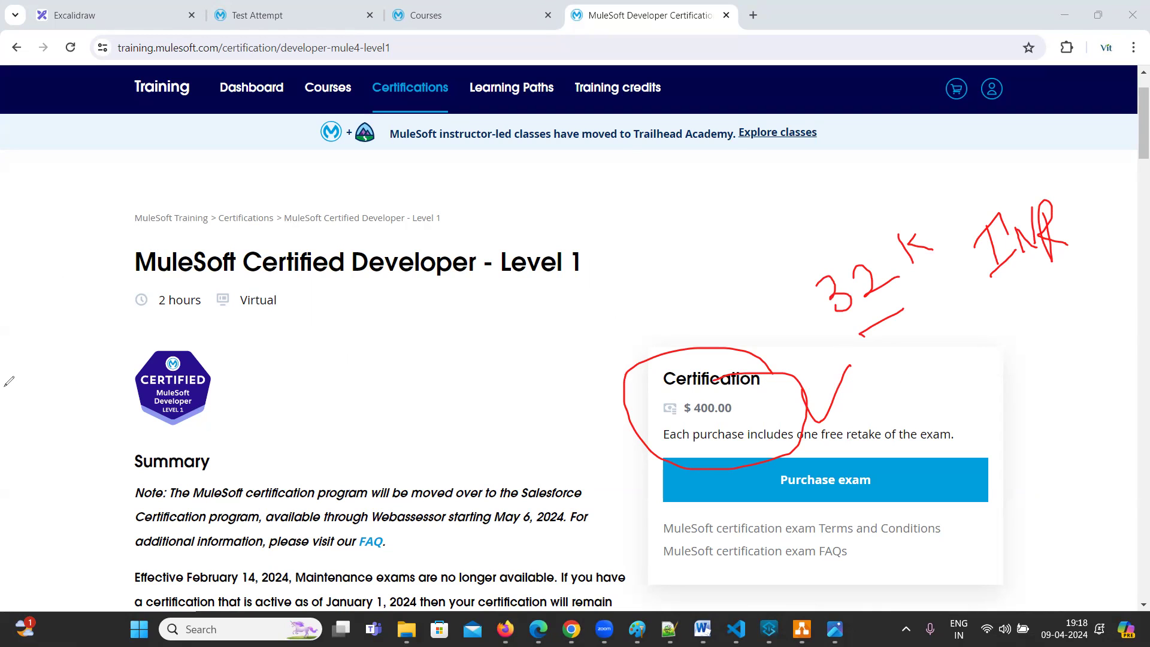
key(Escape)
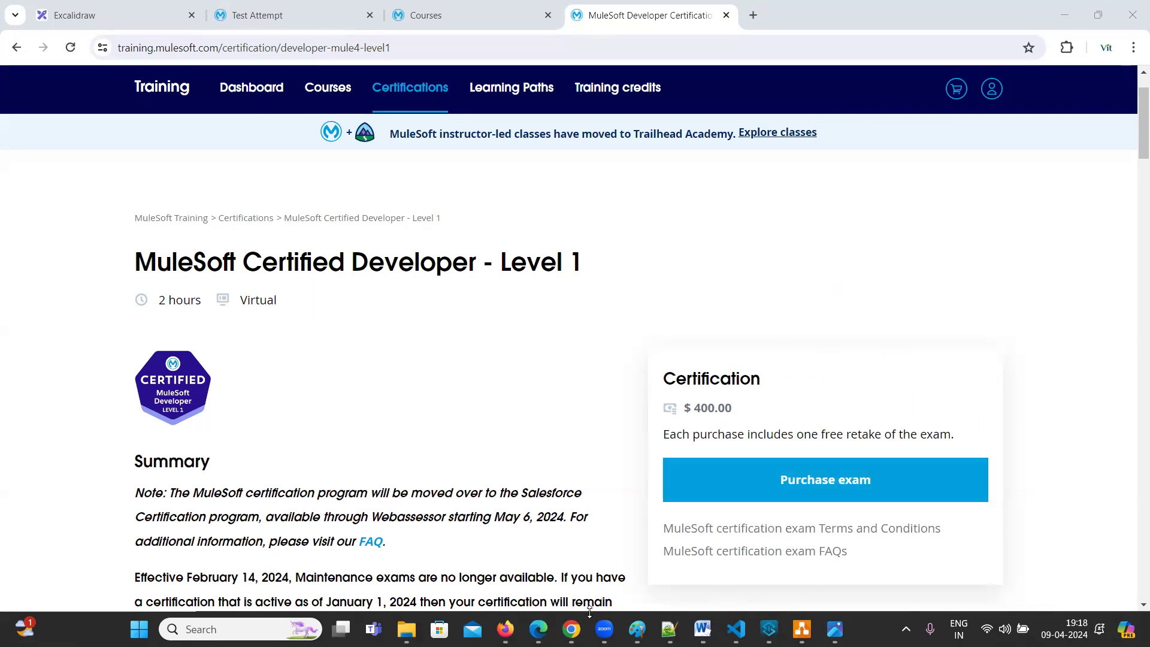
Search Google for 'mulesoft training' in a new Firefox tab and open the MuleSoft Training site
click(529, 539)
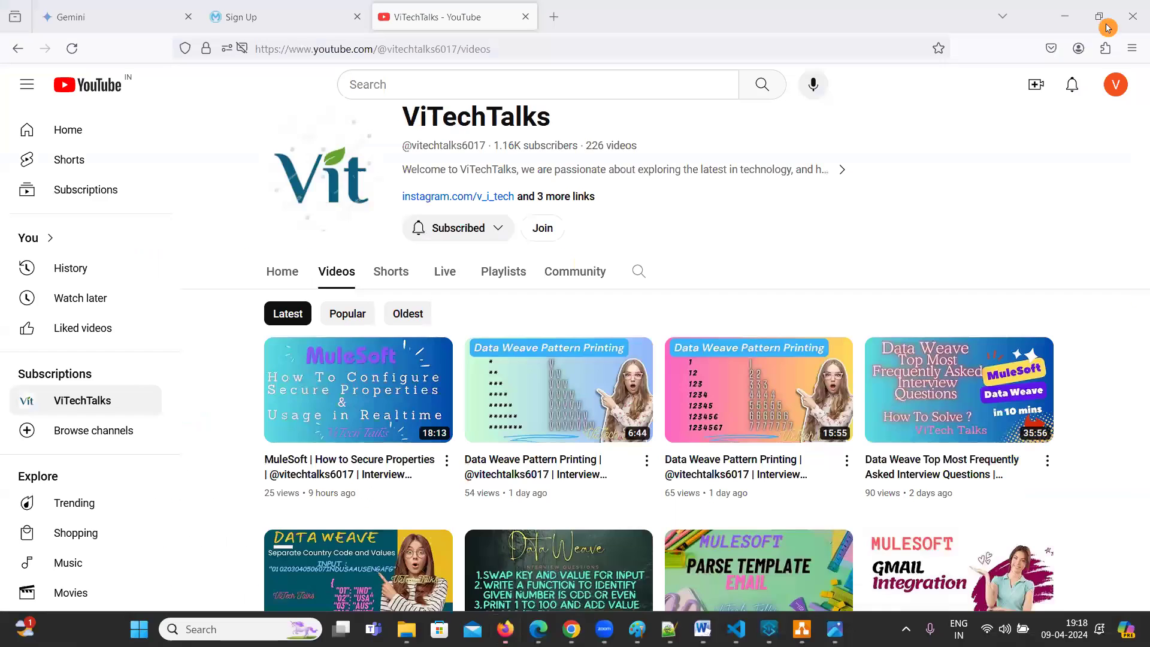
click(557, 23)
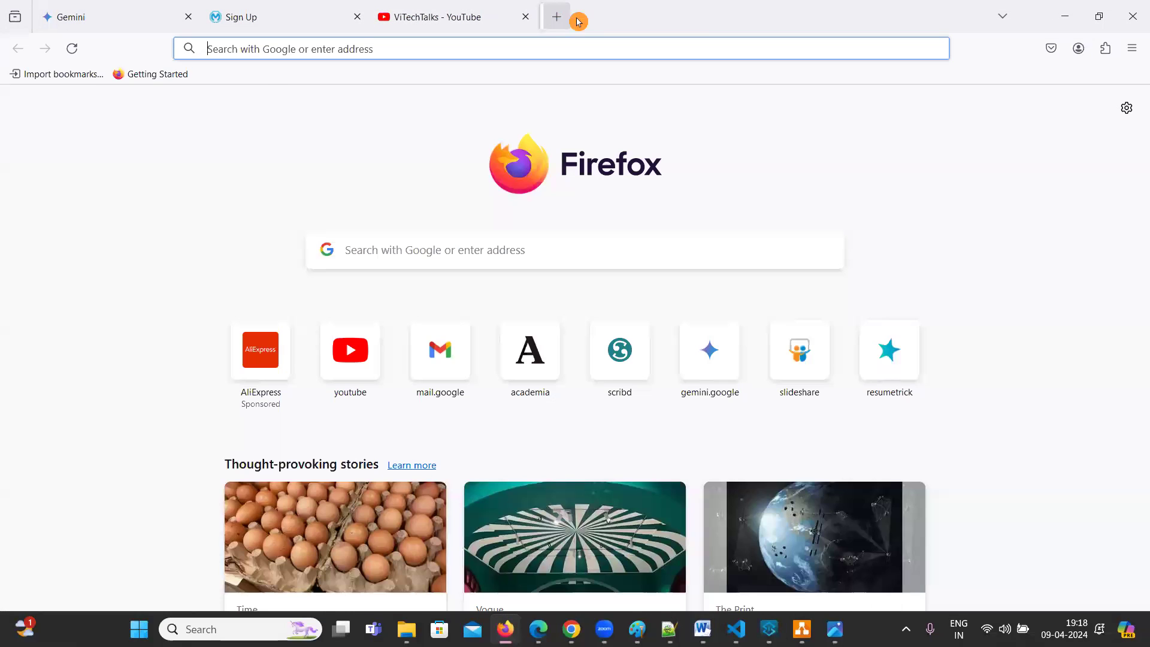
click(380, 247)
text(mulesoft)
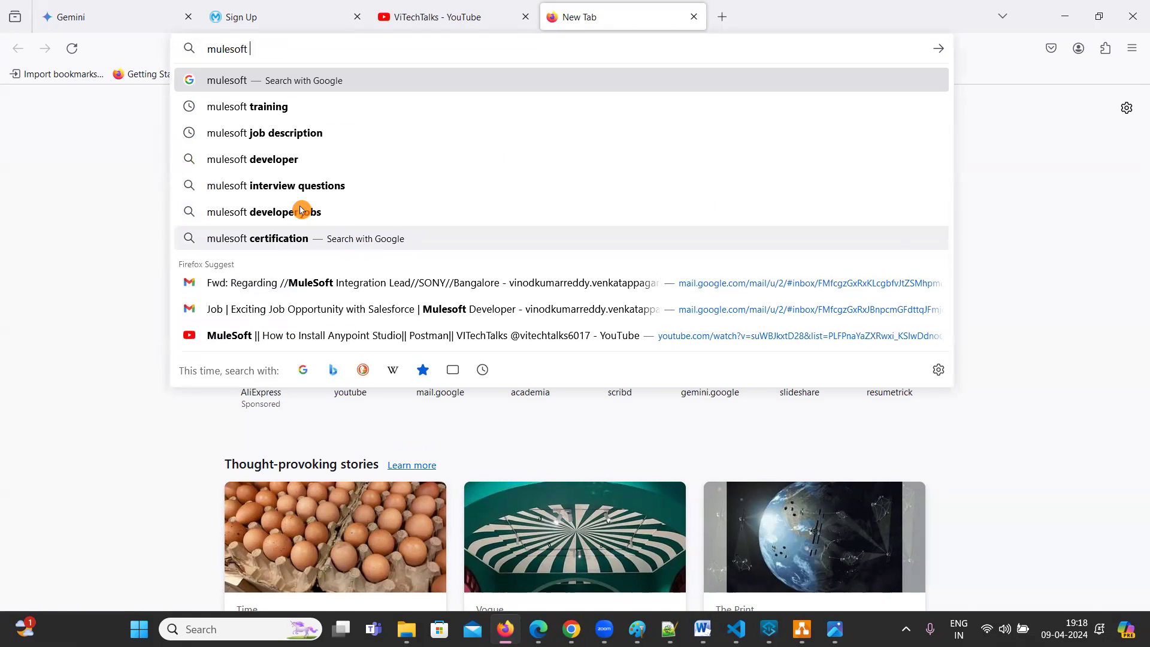
click(281, 108)
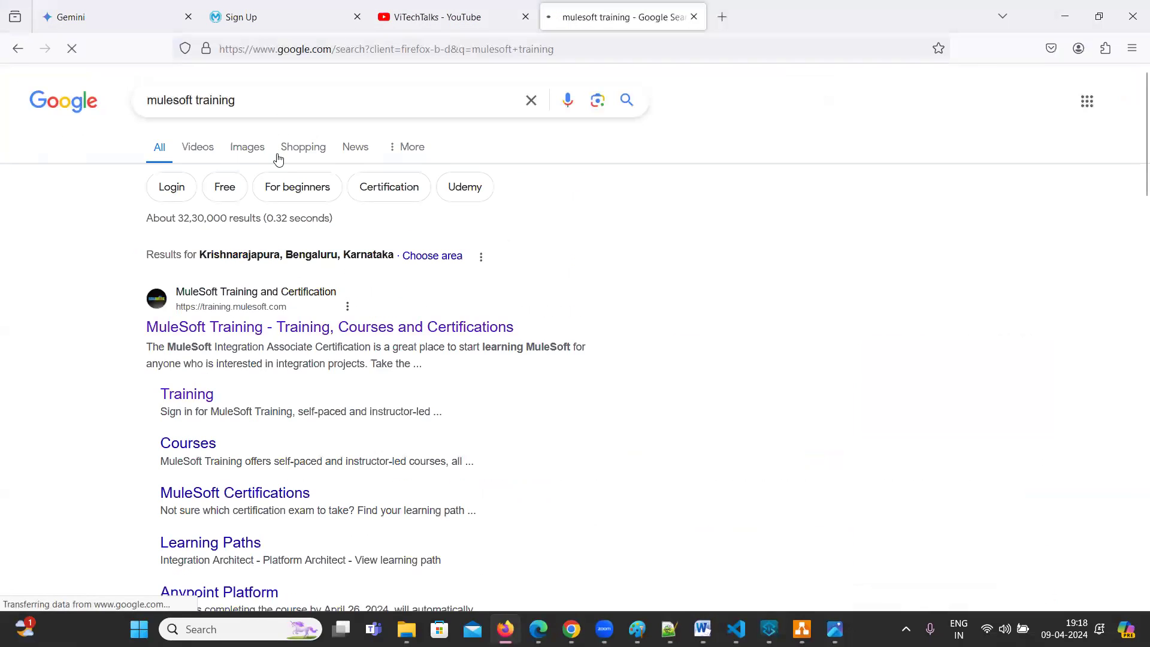
drag(262, 100, 144, 100)
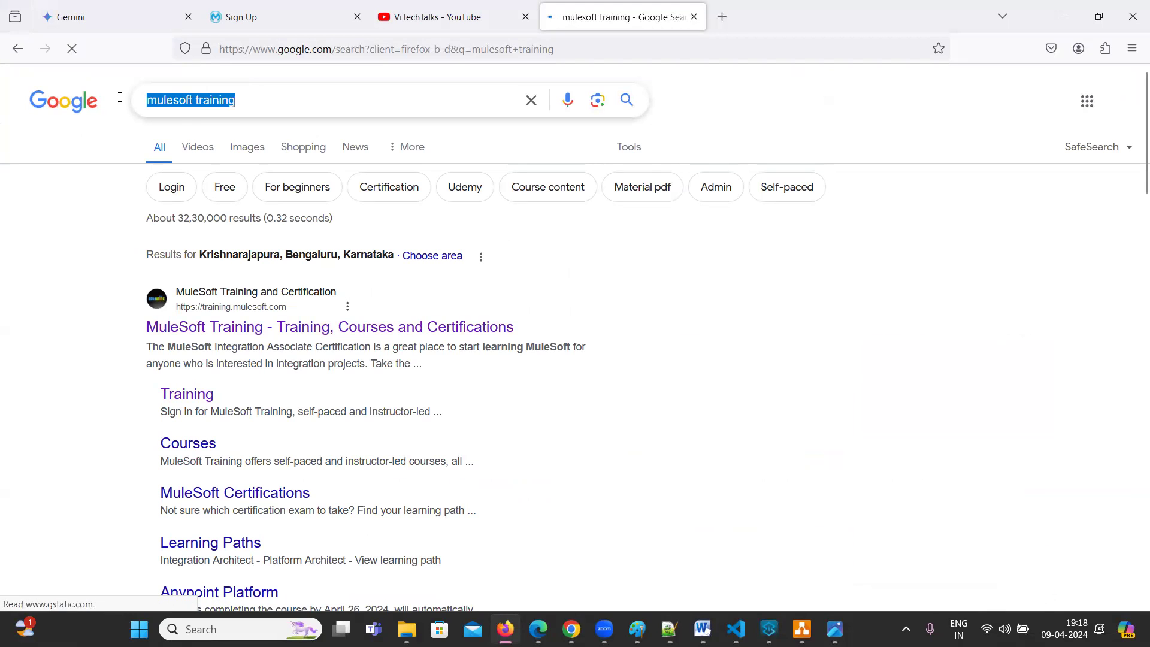
click(955, 296)
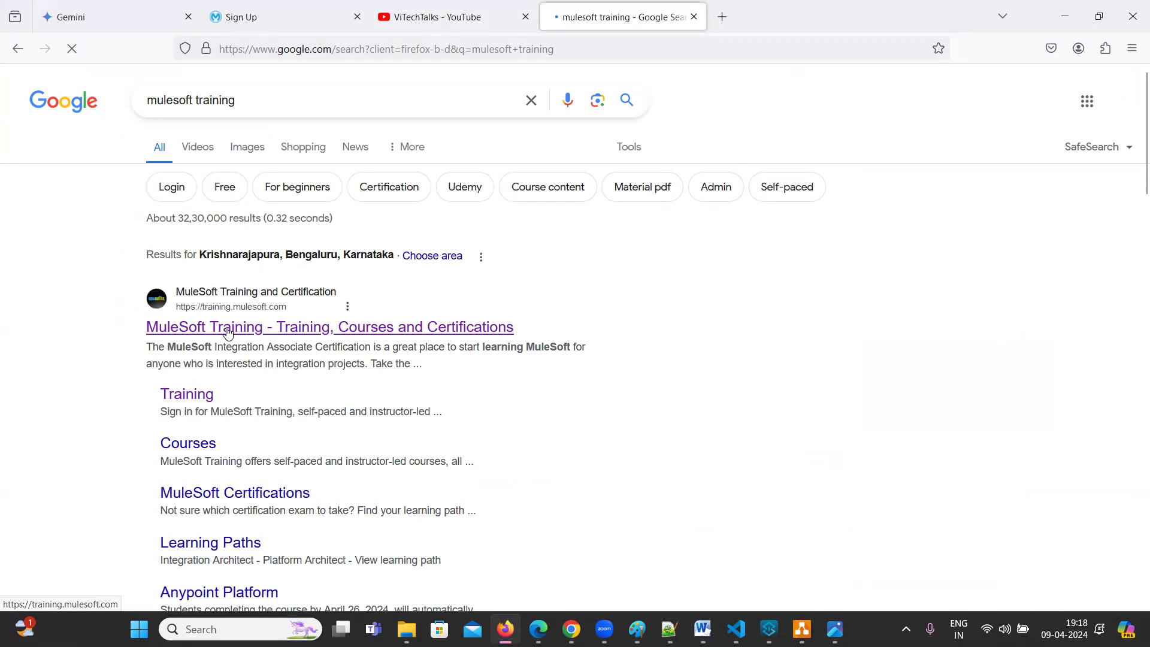
click(228, 328)
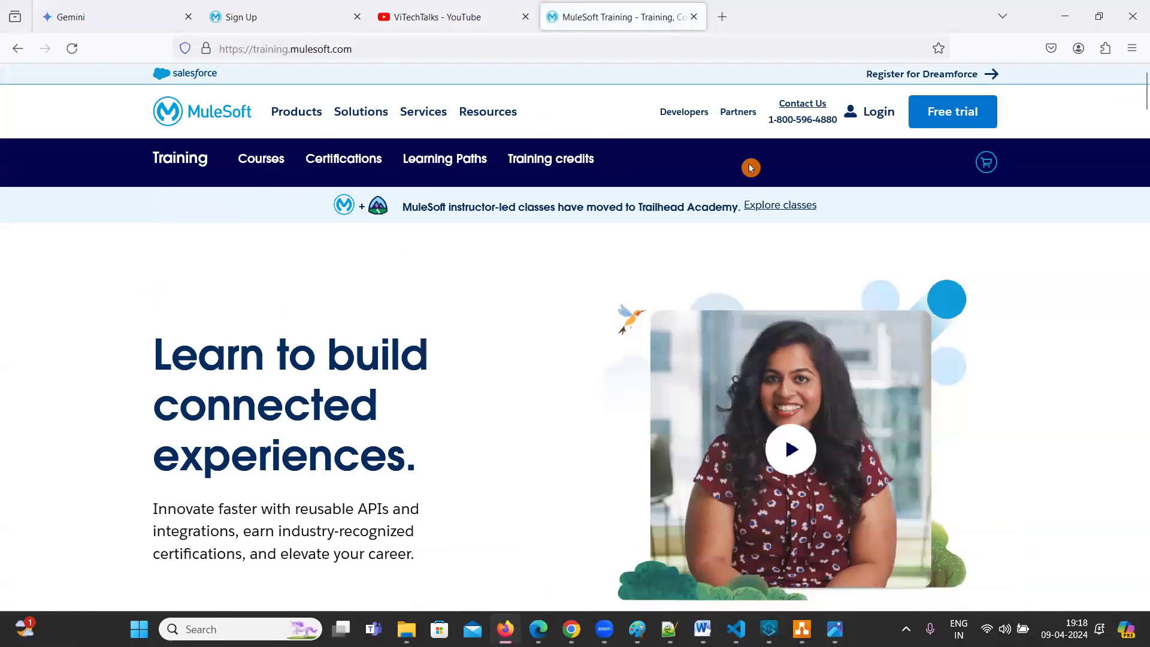
Open the Training sign-in page via Login, select its address, and switch to the Excalidraw notes
click(889, 120)
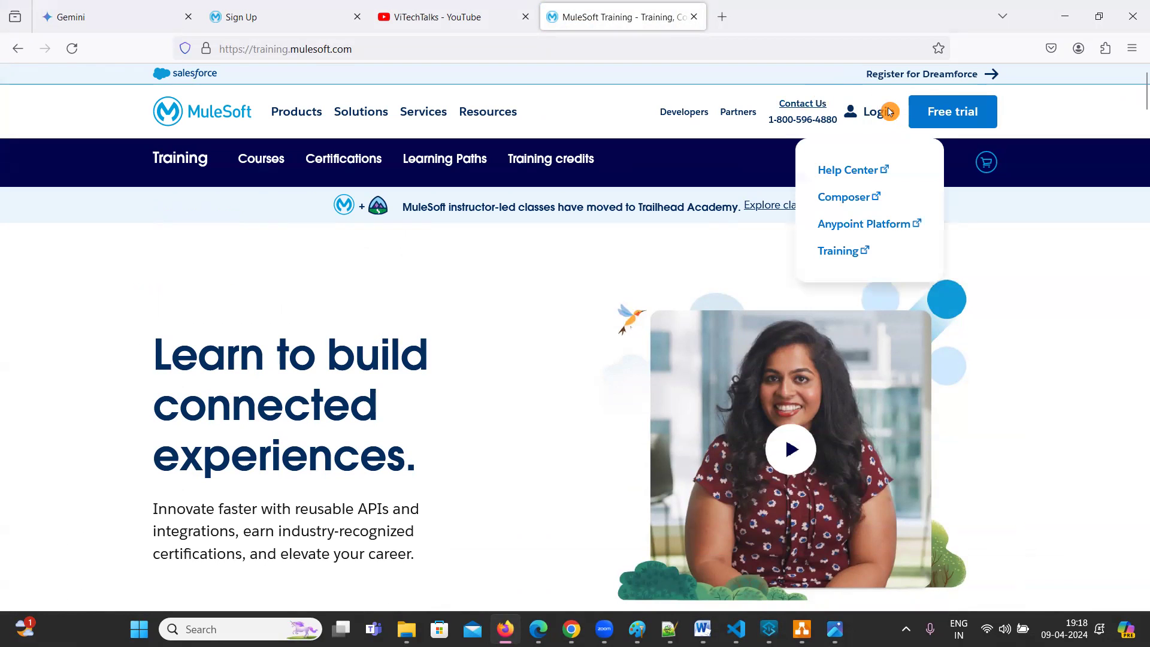
click(842, 255)
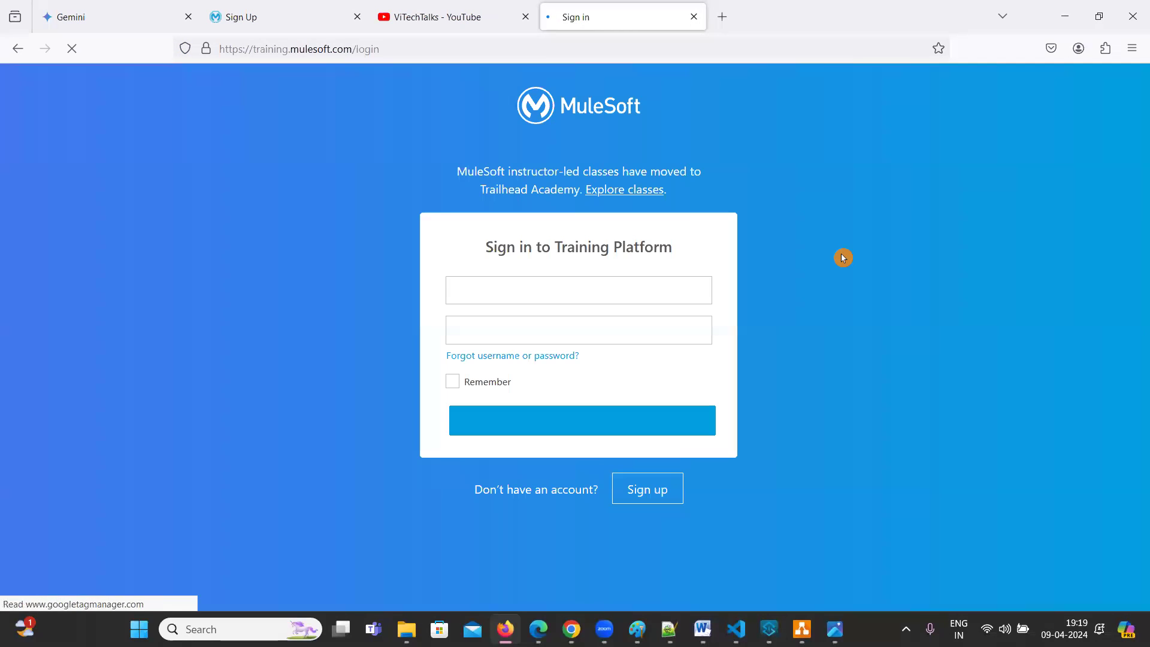
click(449, 53)
key(ctrl+c)
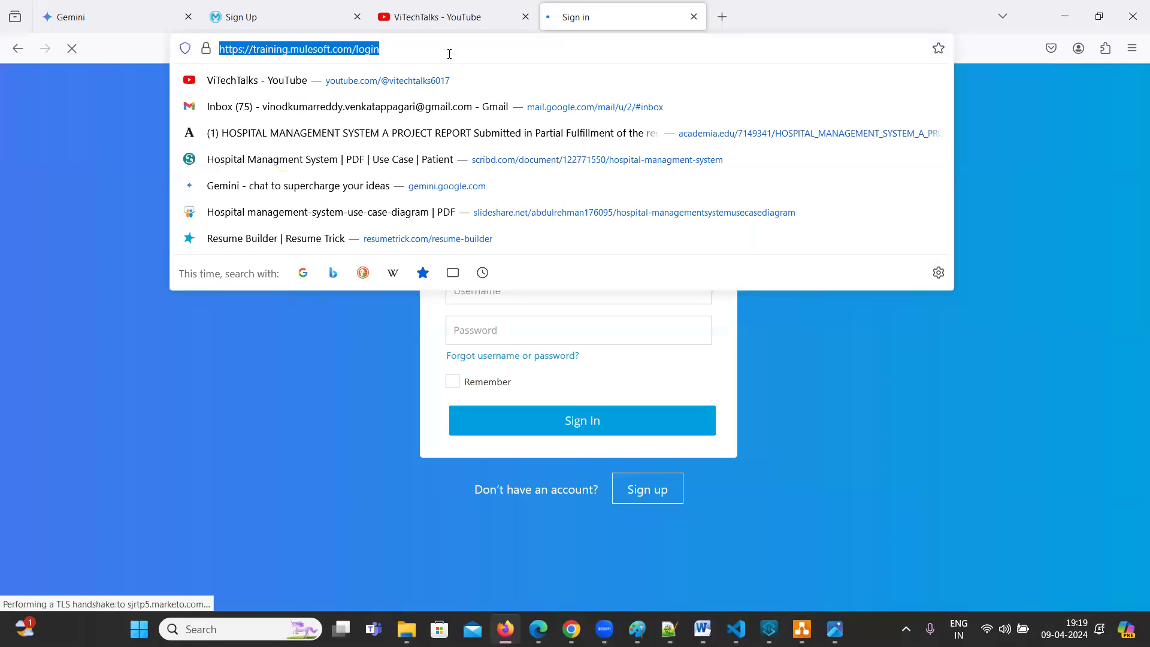
click(1042, 412)
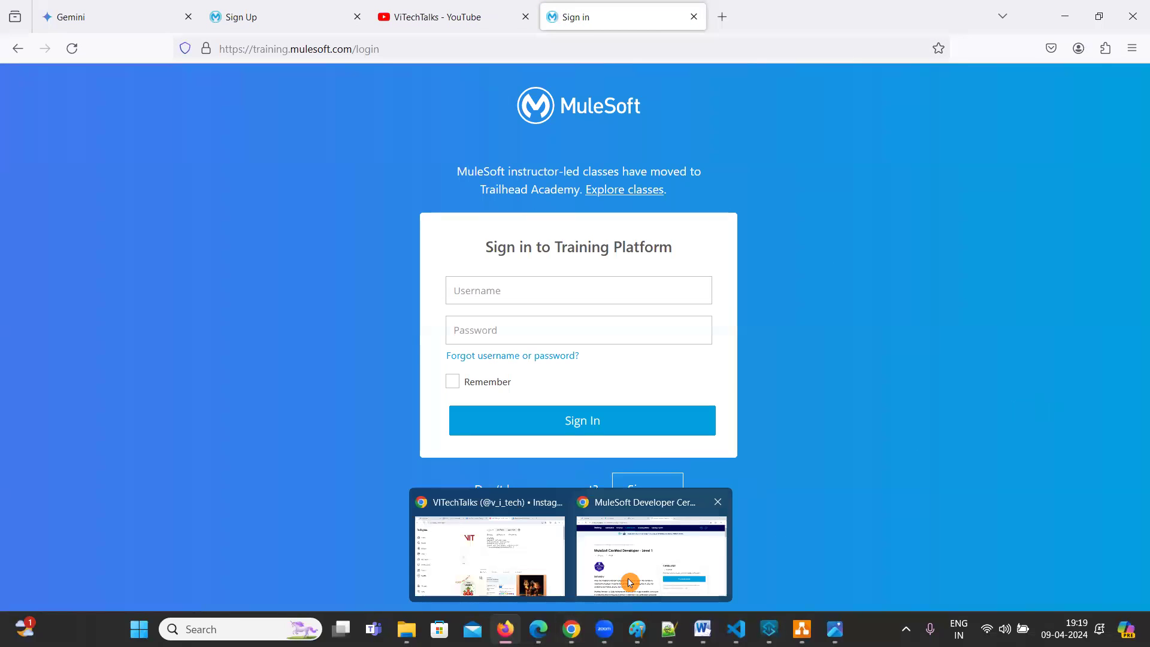
click(631, 569)
click(150, 25)
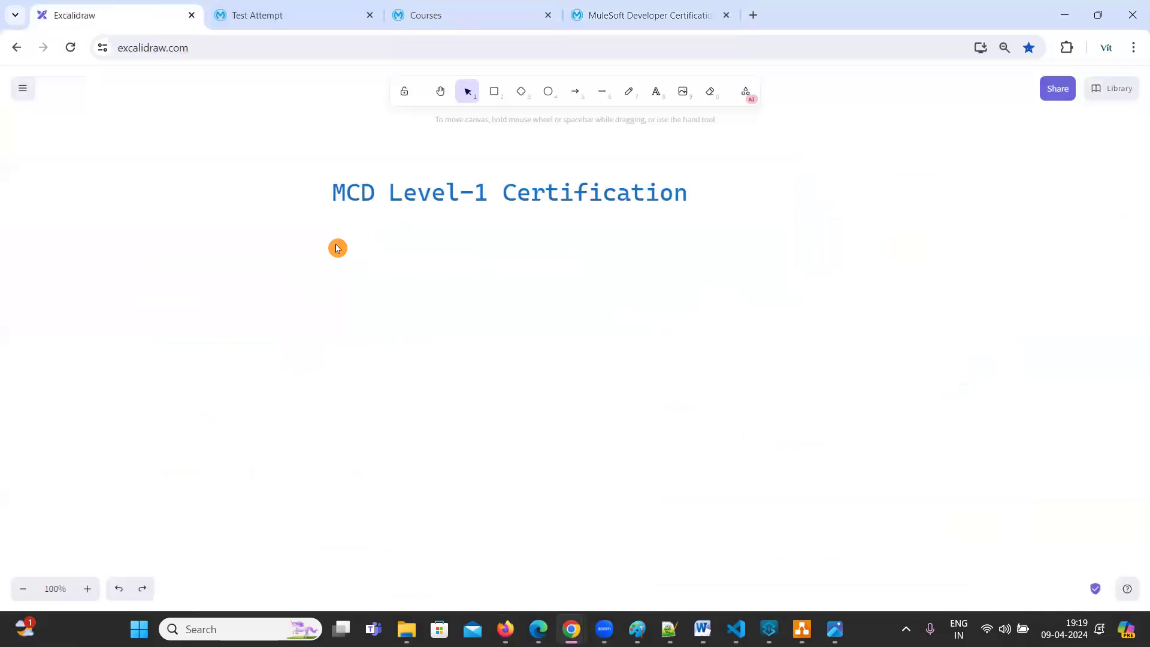
double_click(290, 267)
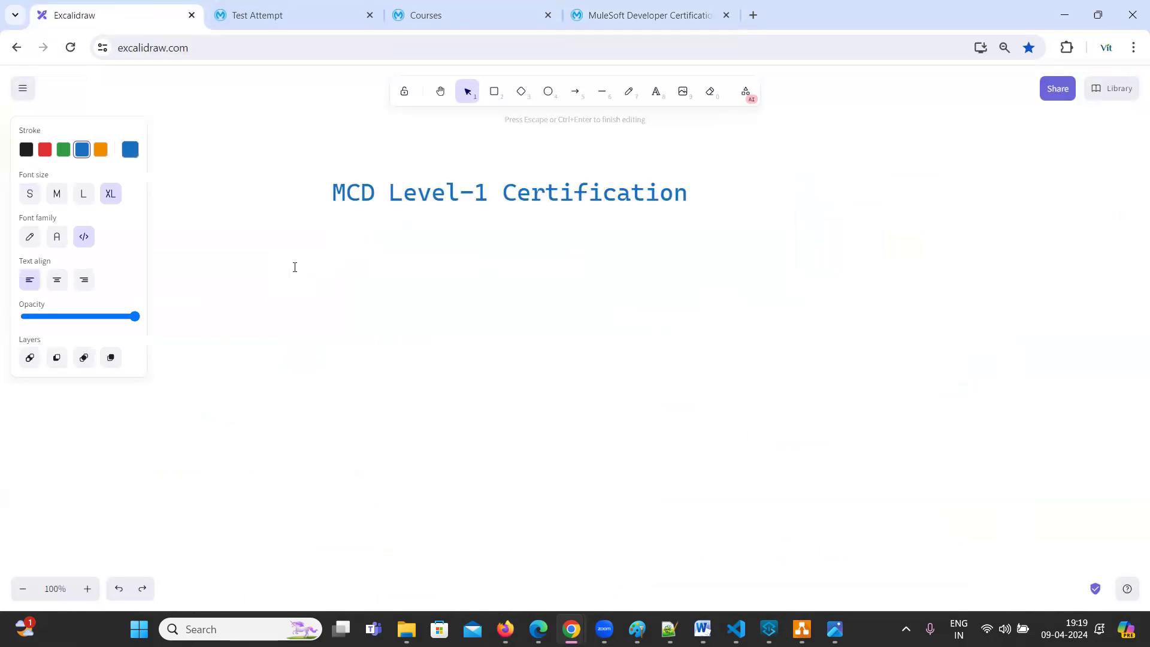
key(ctrl+v)
click(952, 370)
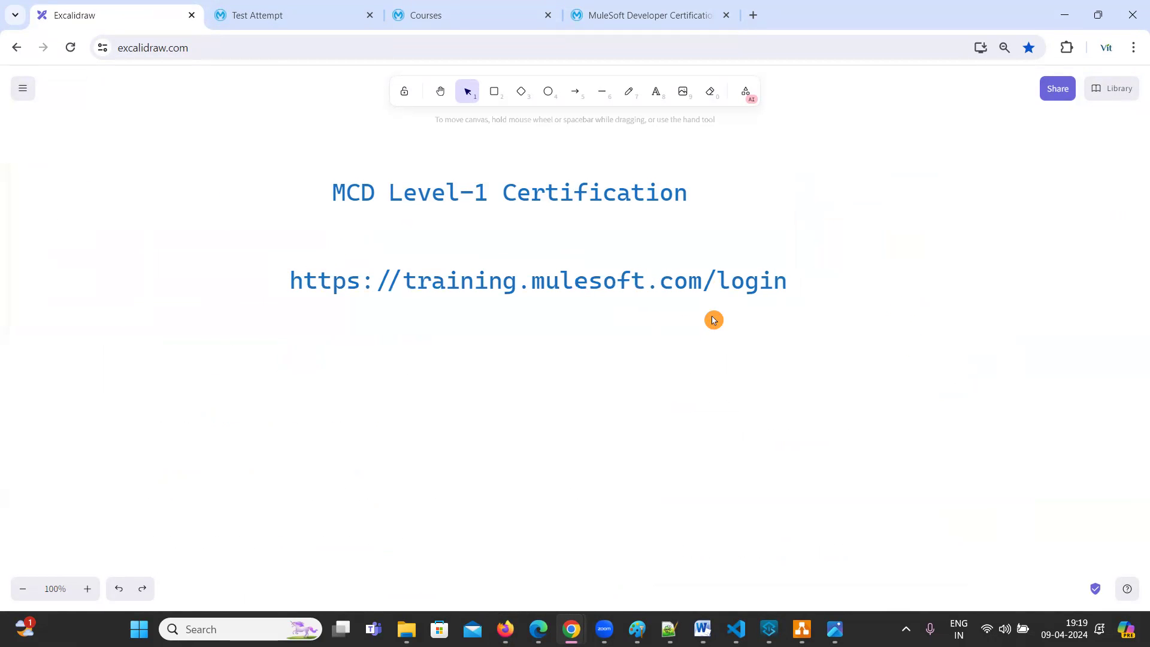
click(1072, 15)
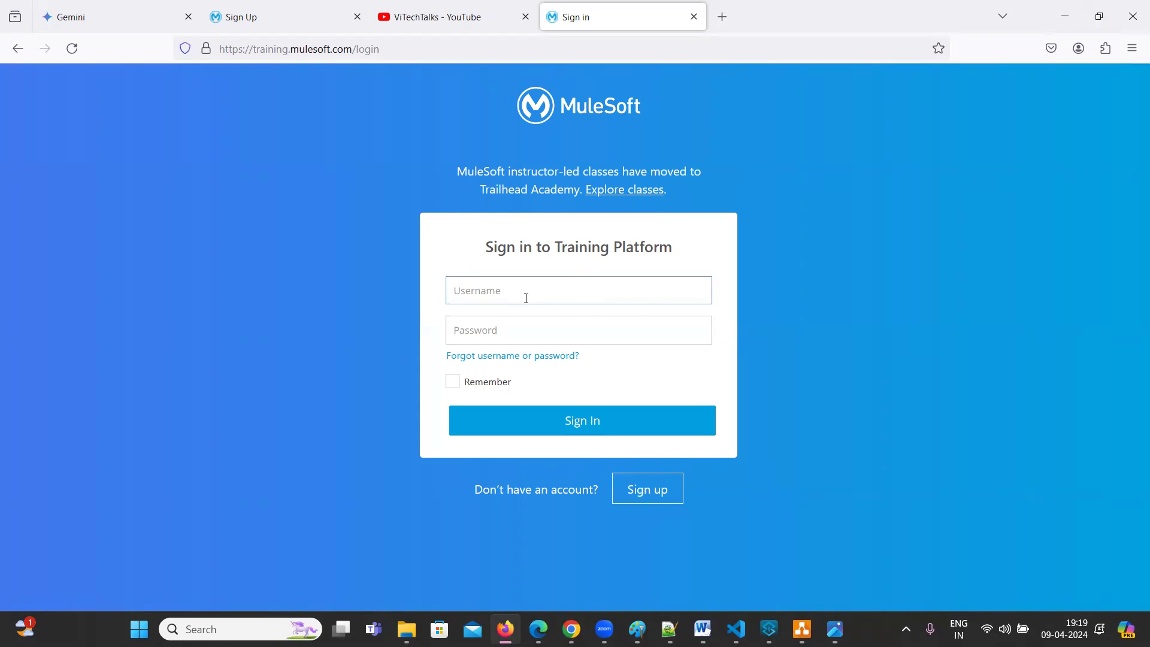
Open the account Sign Up form from the Training sign-in page
click(497, 291)
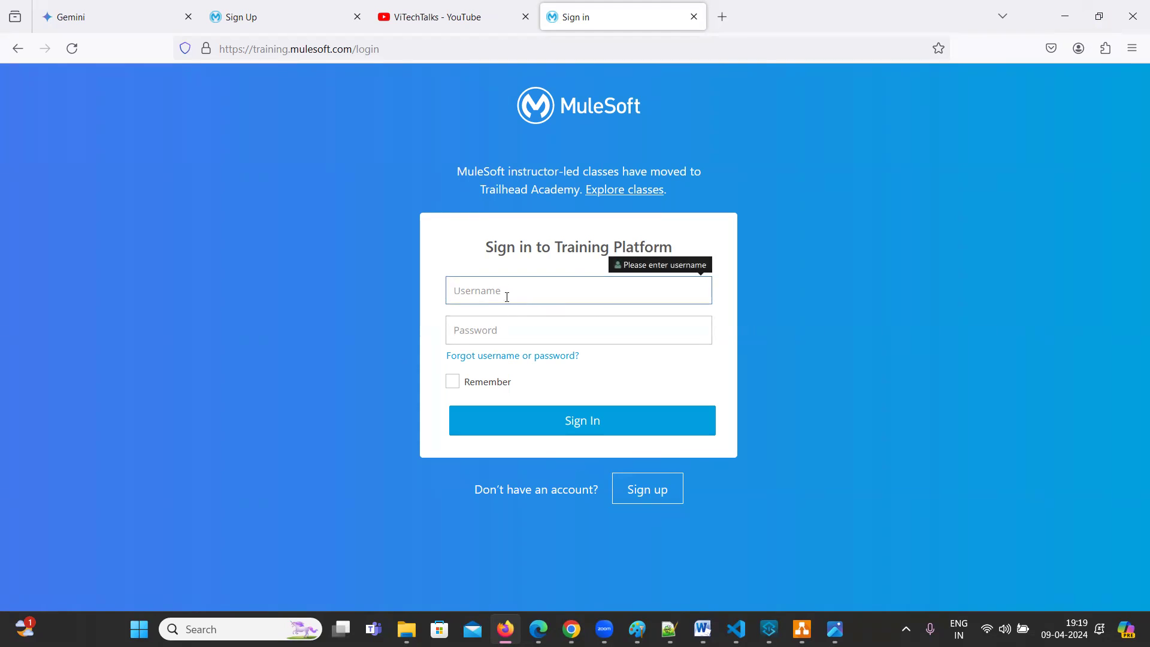
click(513, 328)
click(896, 326)
key(Tab)
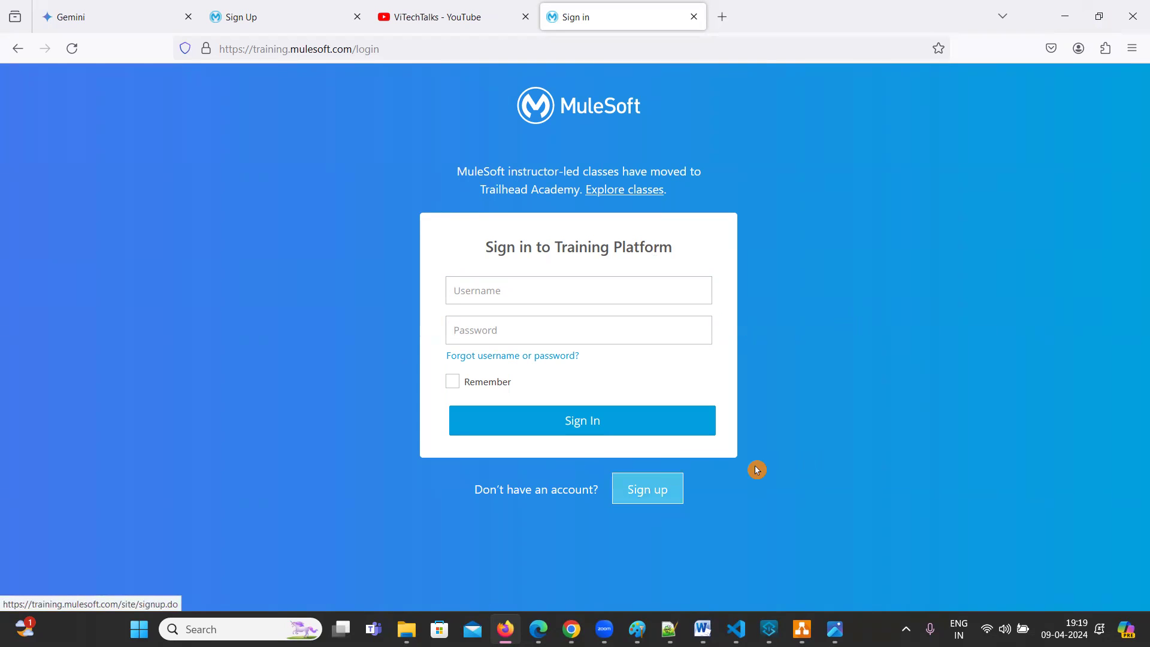
key(Return)
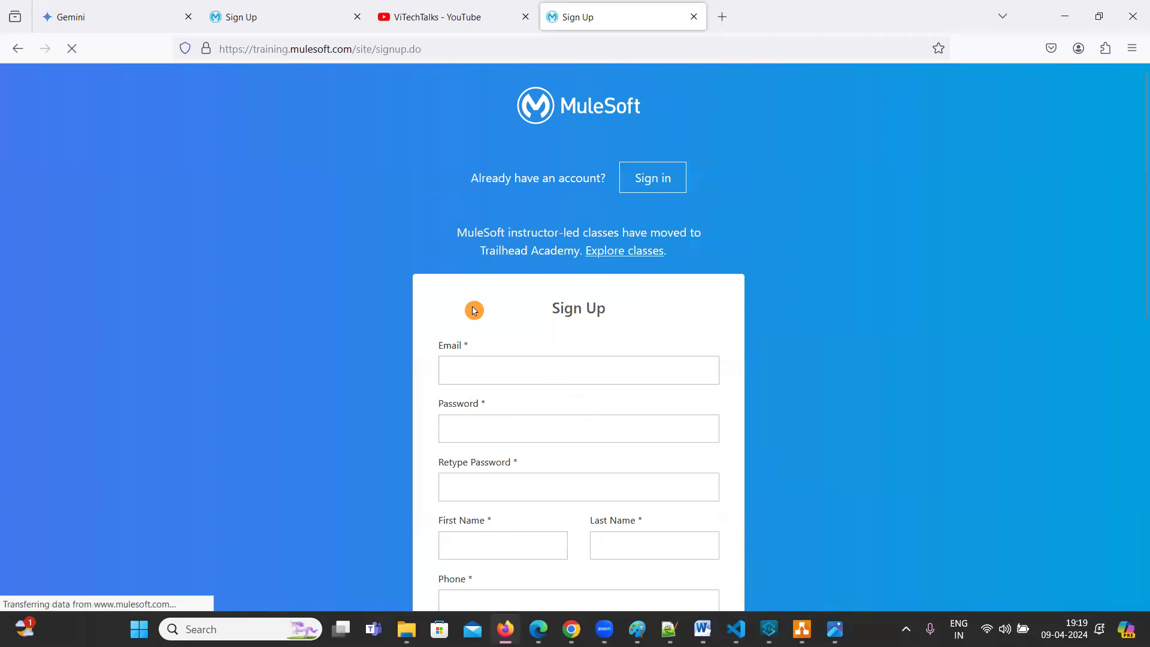
Enter the user's email address in the Sign Up form
click(472, 360)
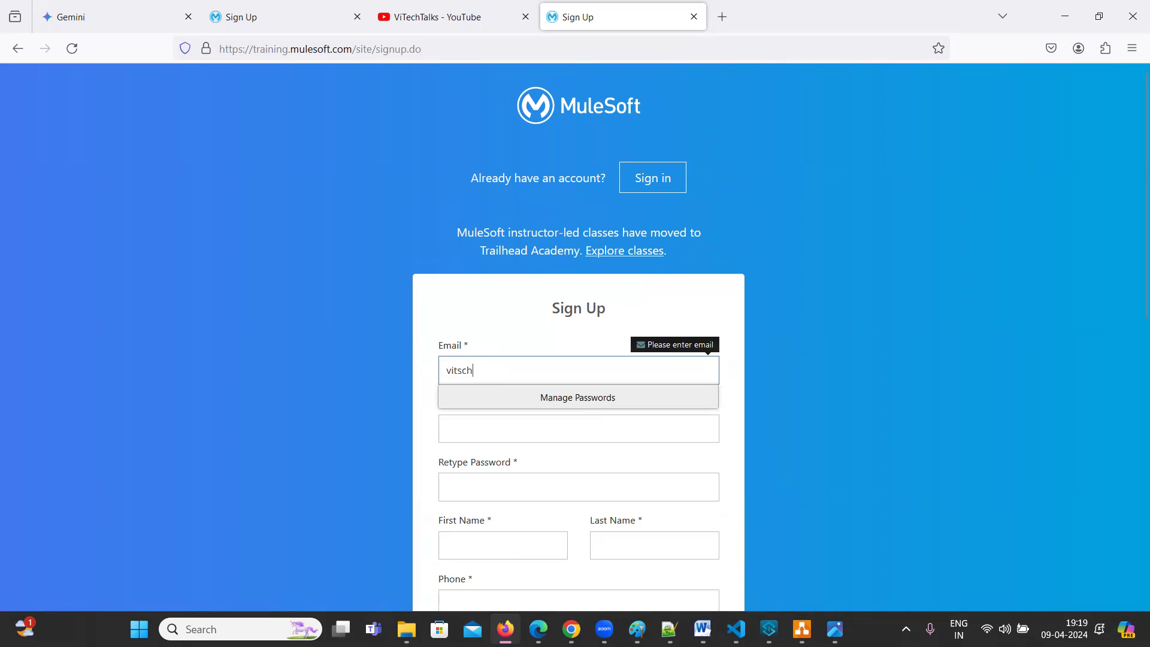
click(905, 357)
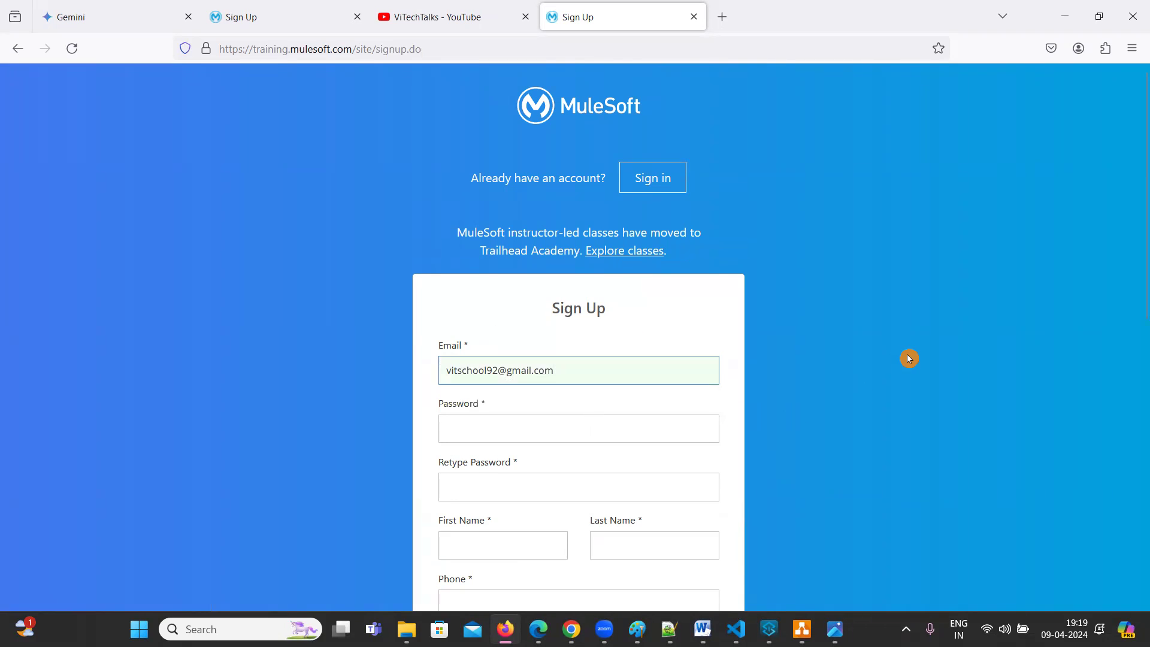
scroll(524, 332, down, 2)
Lengthen the password to at least 12 characters so the length error clears
click(508, 344)
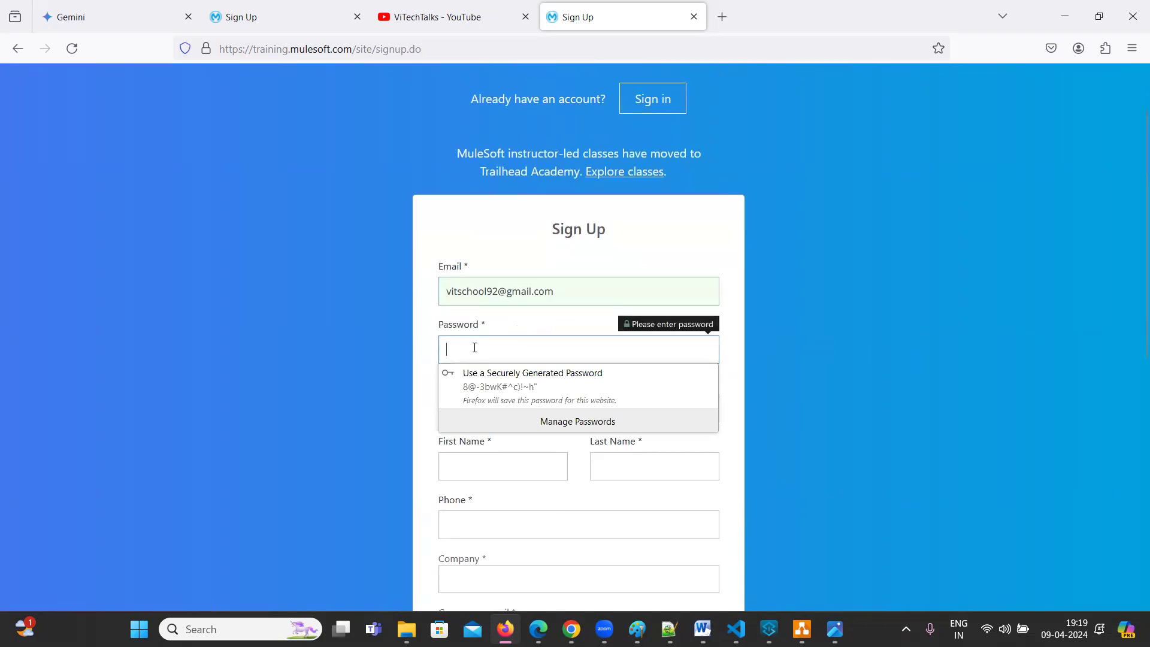
text(V)
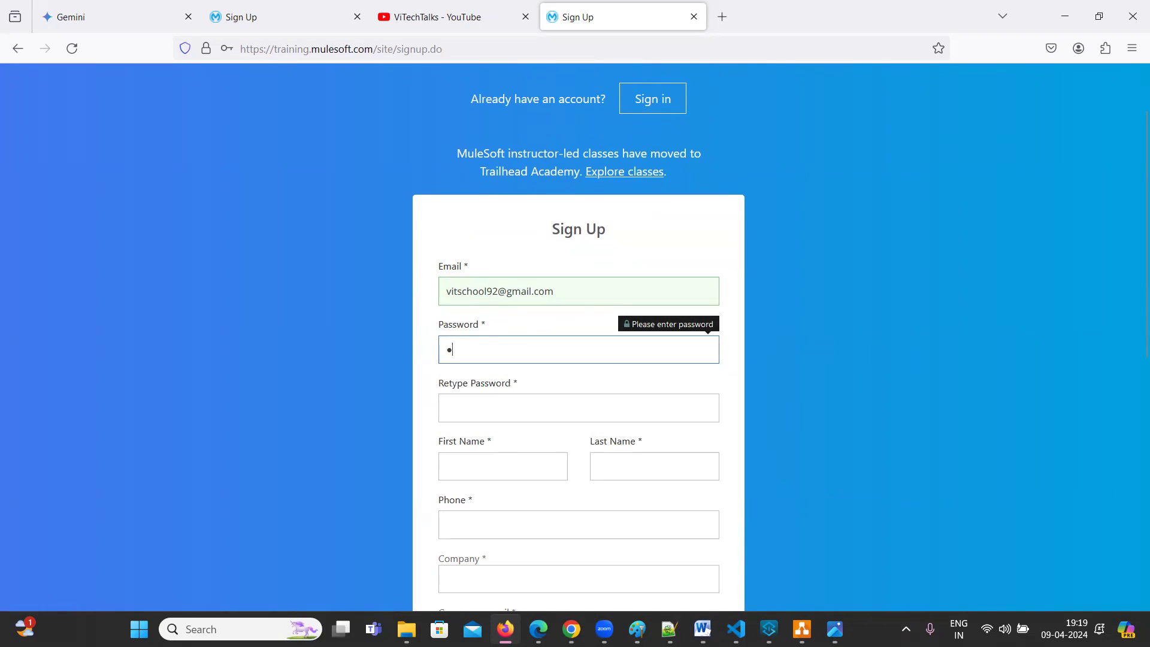
double_click(479, 349)
click(531, 347)
click(497, 398)
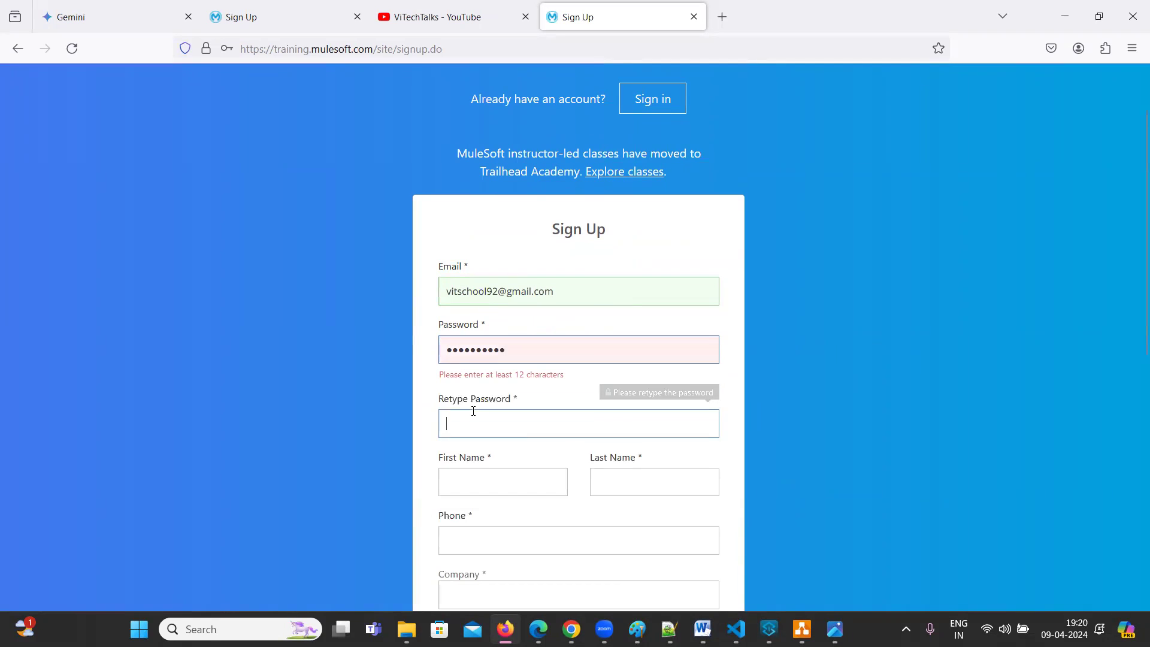
click(519, 352)
click(516, 391)
click(498, 392)
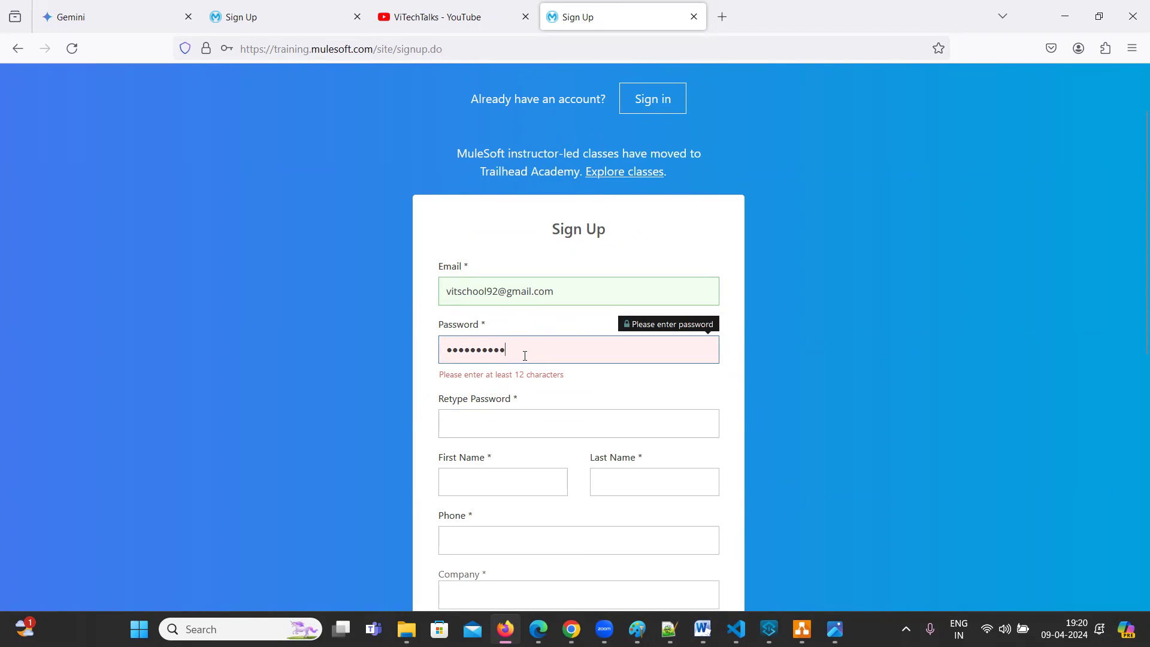
text(••)
Type the same password into the Retype Password field
click(477, 408)
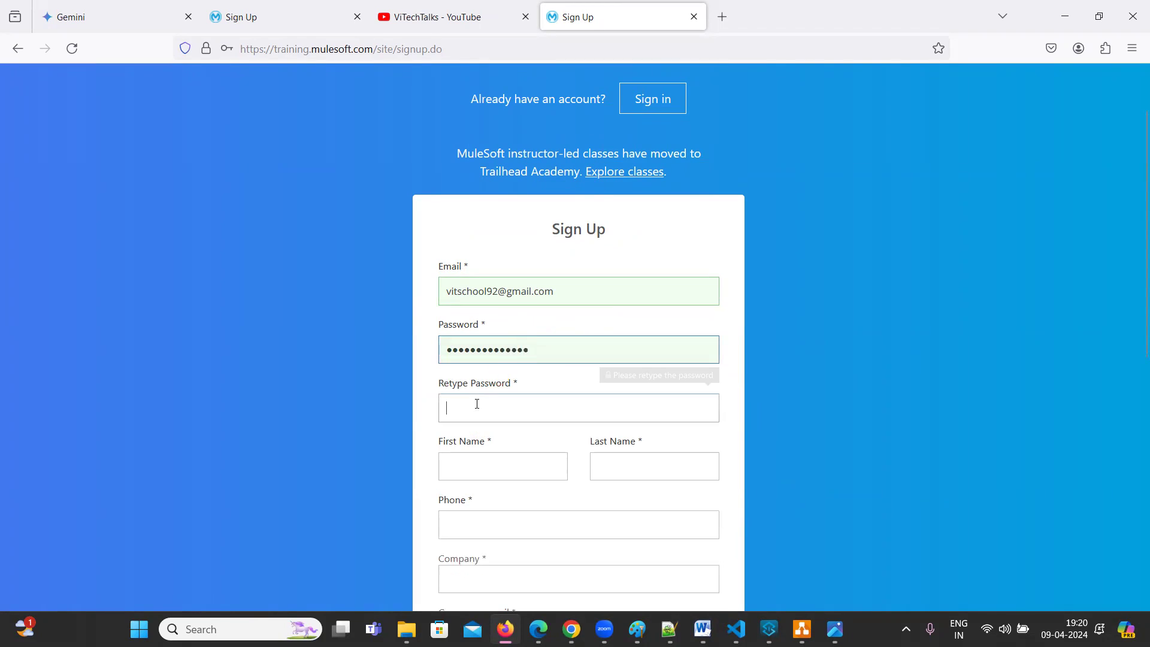
text(•)
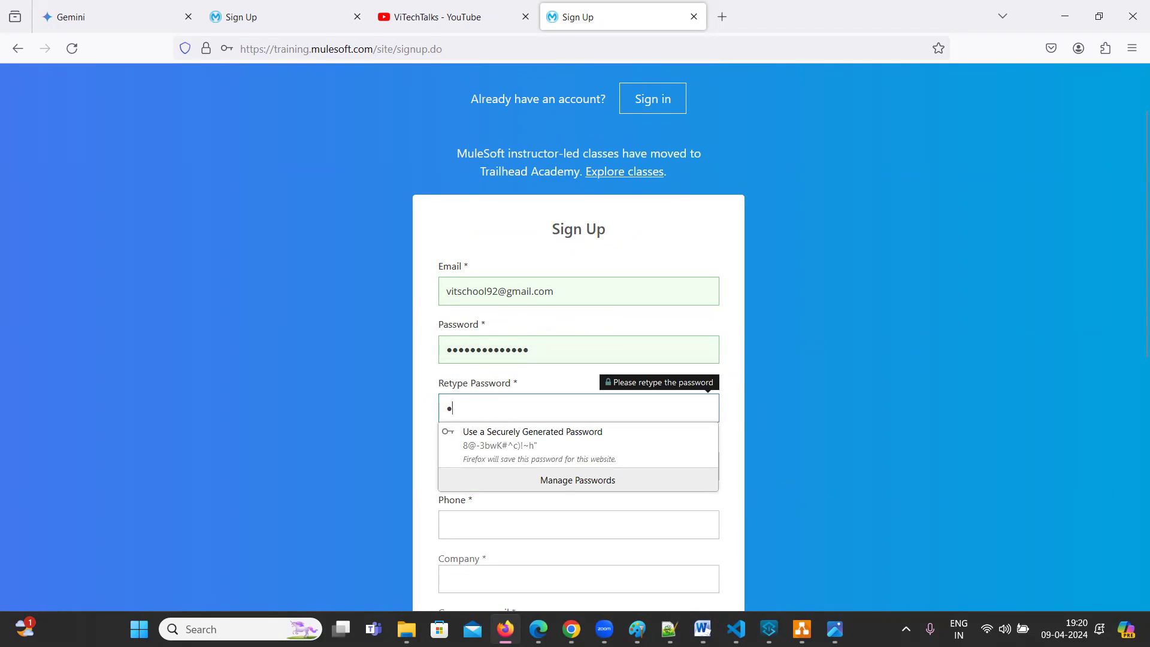
text(•••••••)
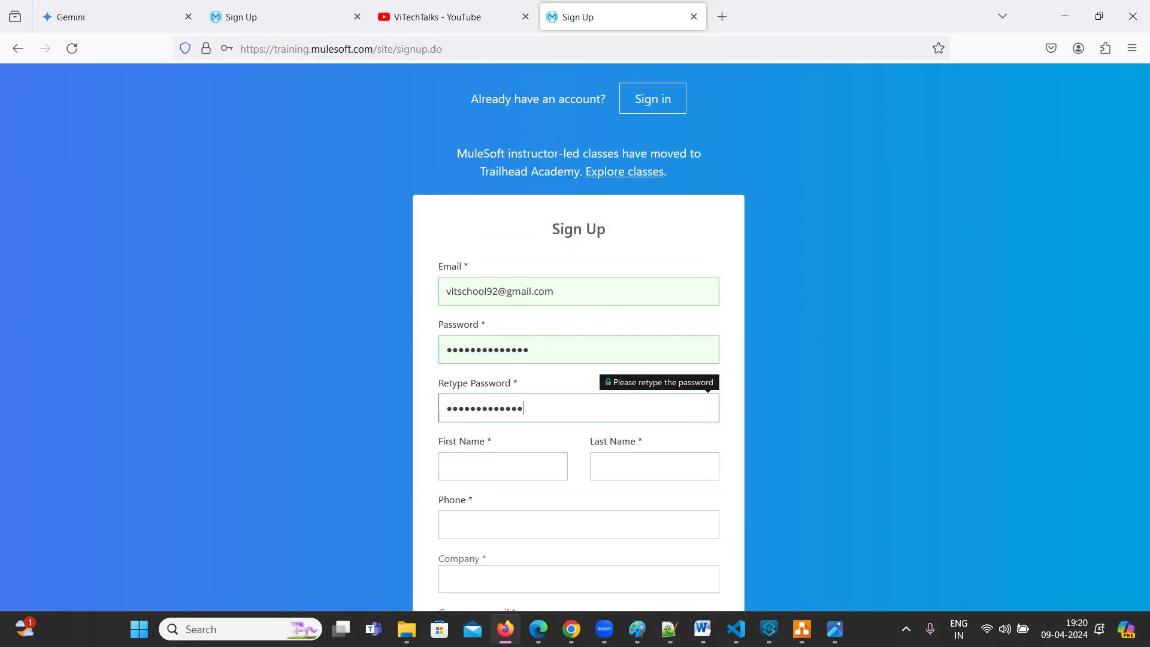
click(511, 465)
Enter the user's first and last name
scroll(847, 388, down, 4)
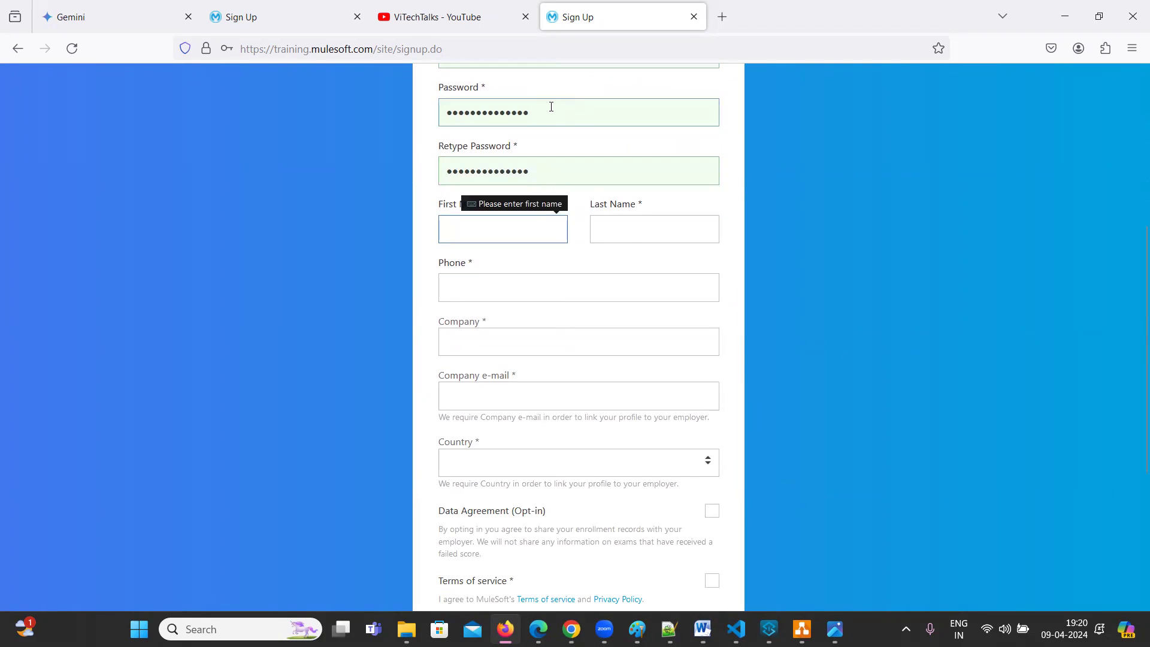
click(556, 168)
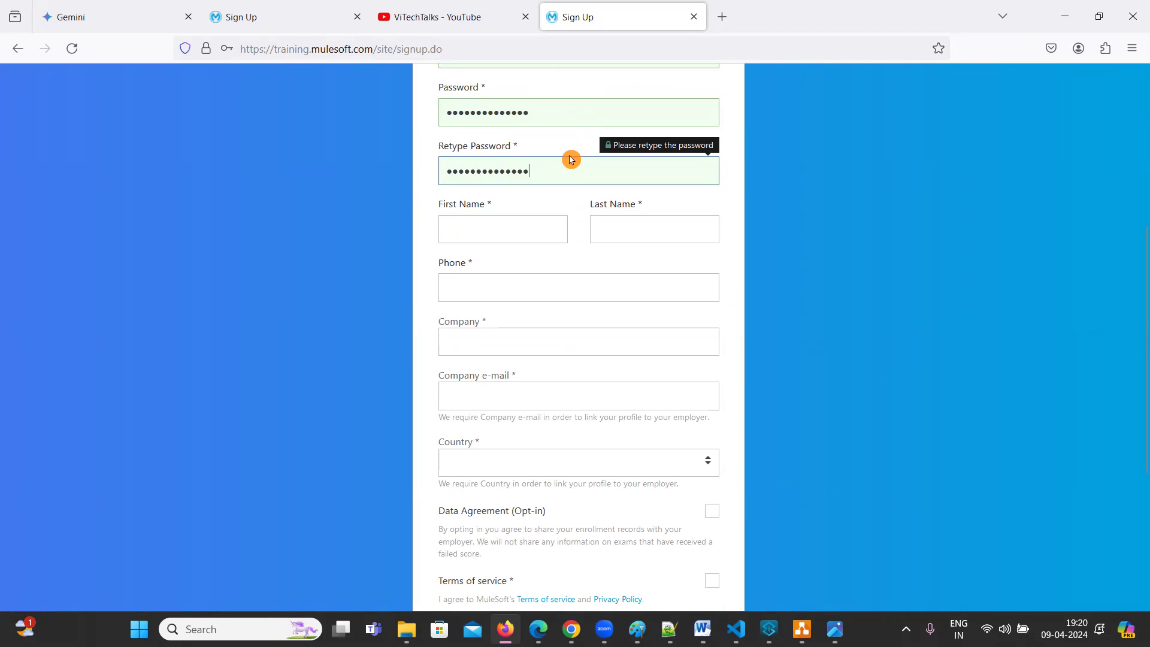
click(481, 234)
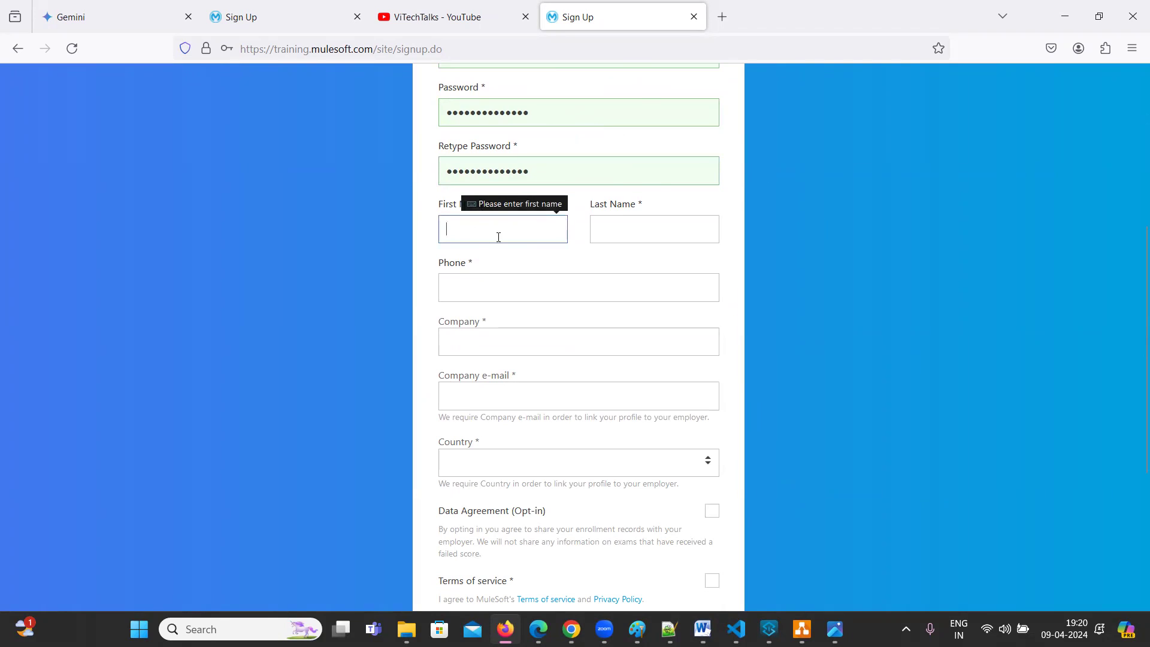
scroll(705, 224, up, 1)
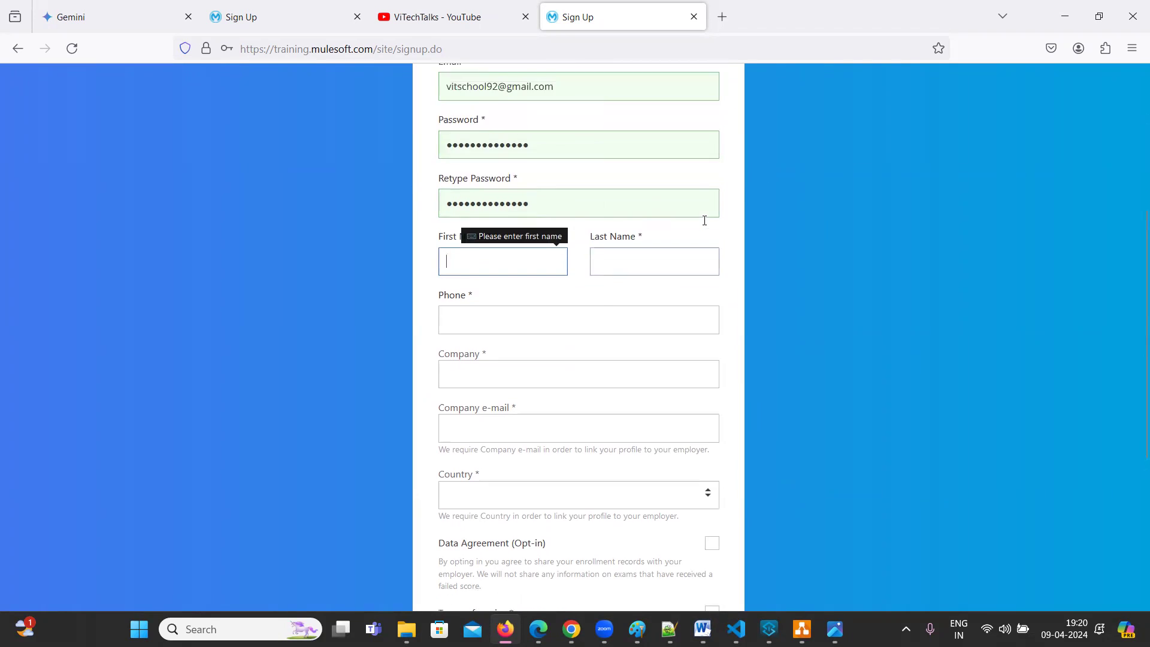
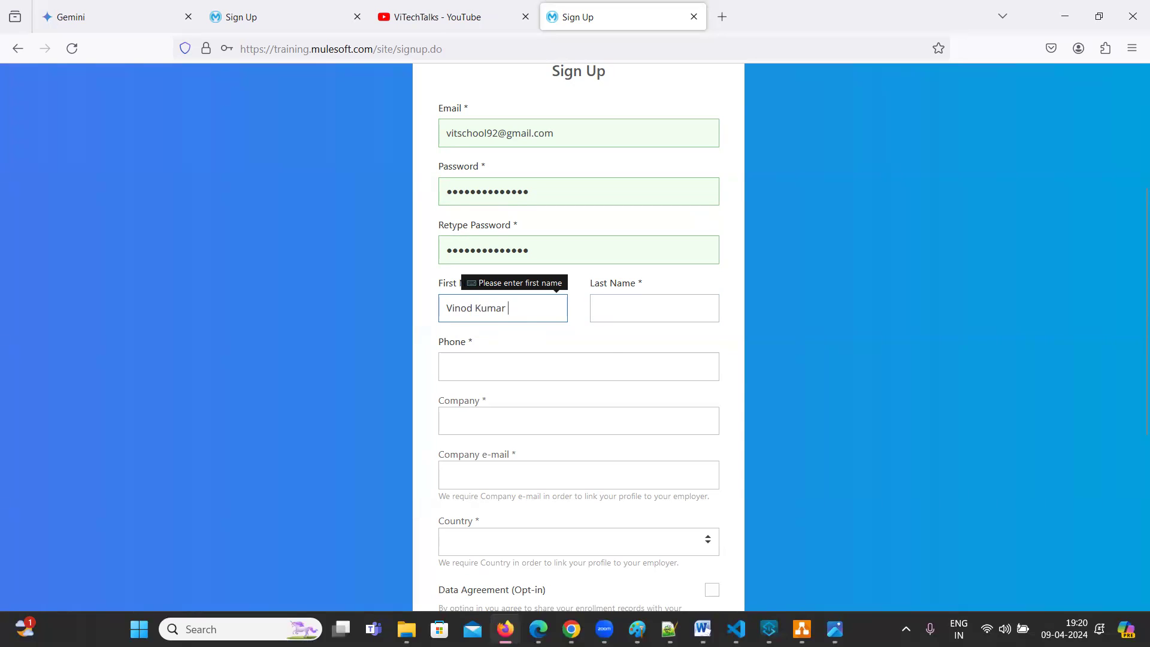
click(627, 309)
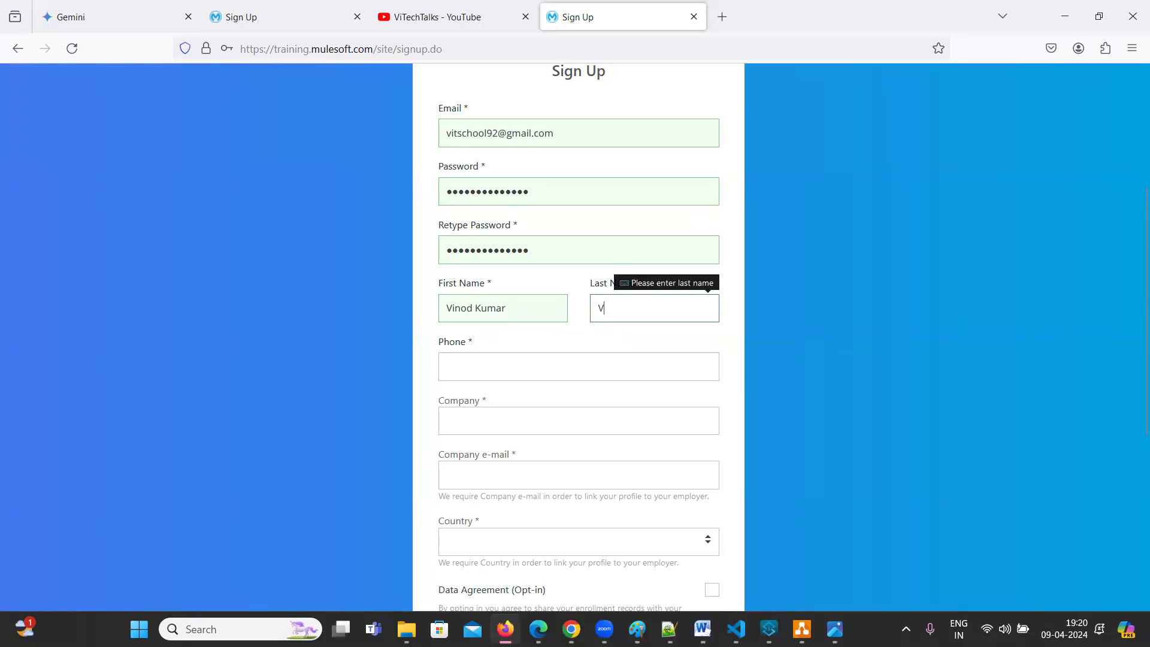
click(741, 276)
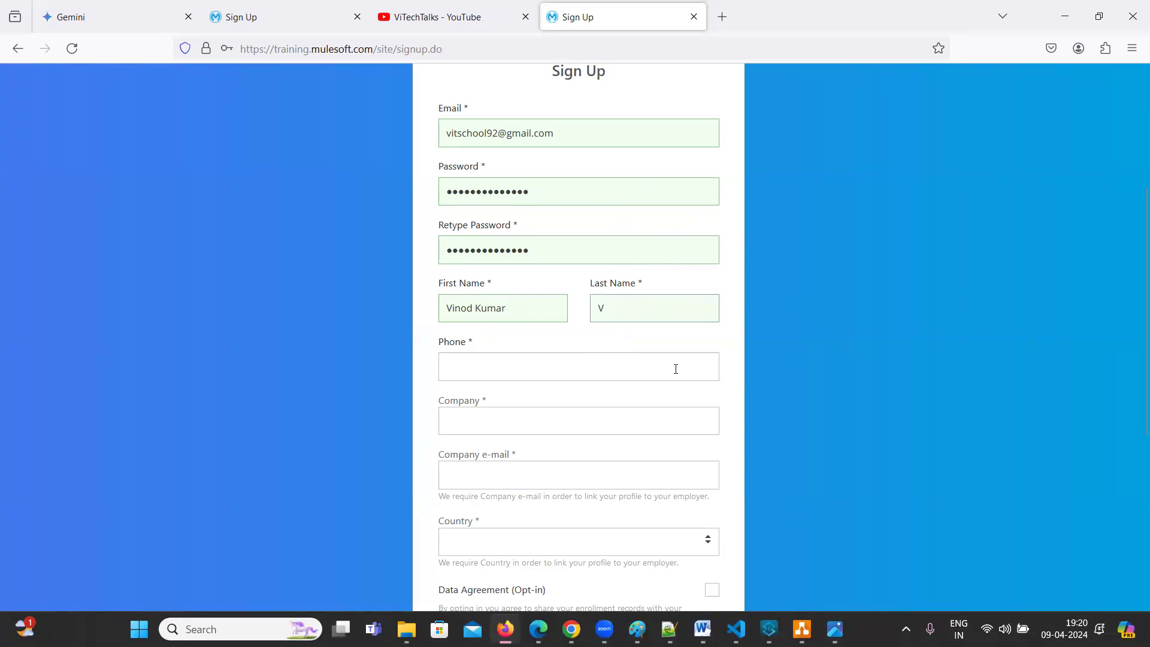
Fill in the phone number, company name and company e-mail
scroll(766, 258, down, 3)
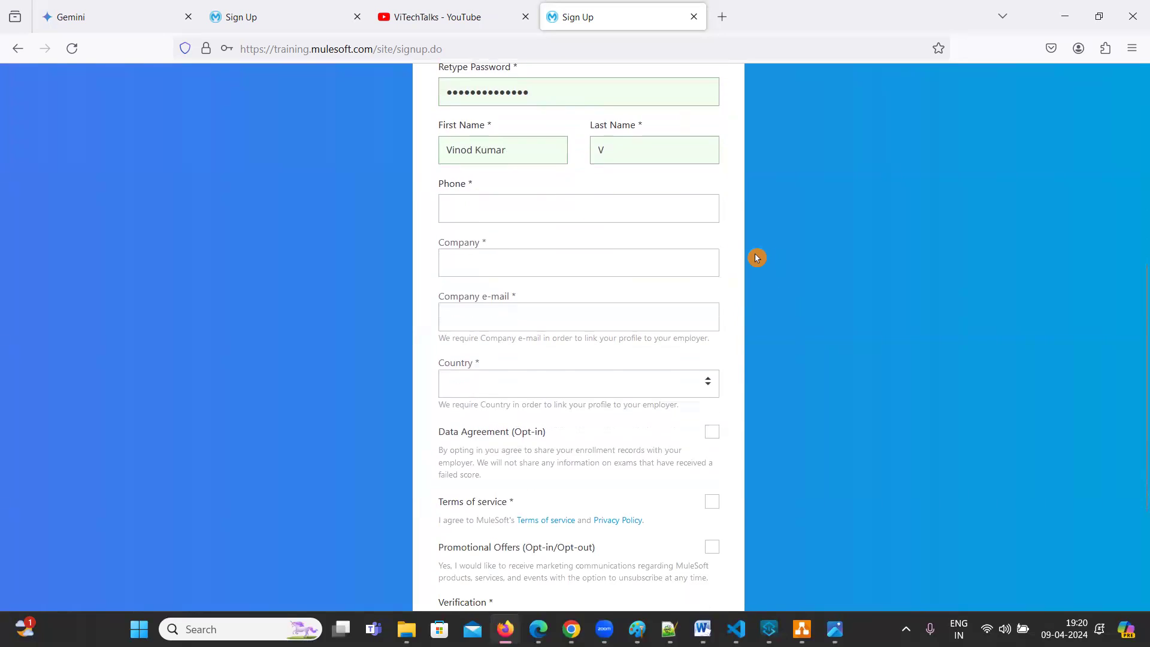
click(498, 209)
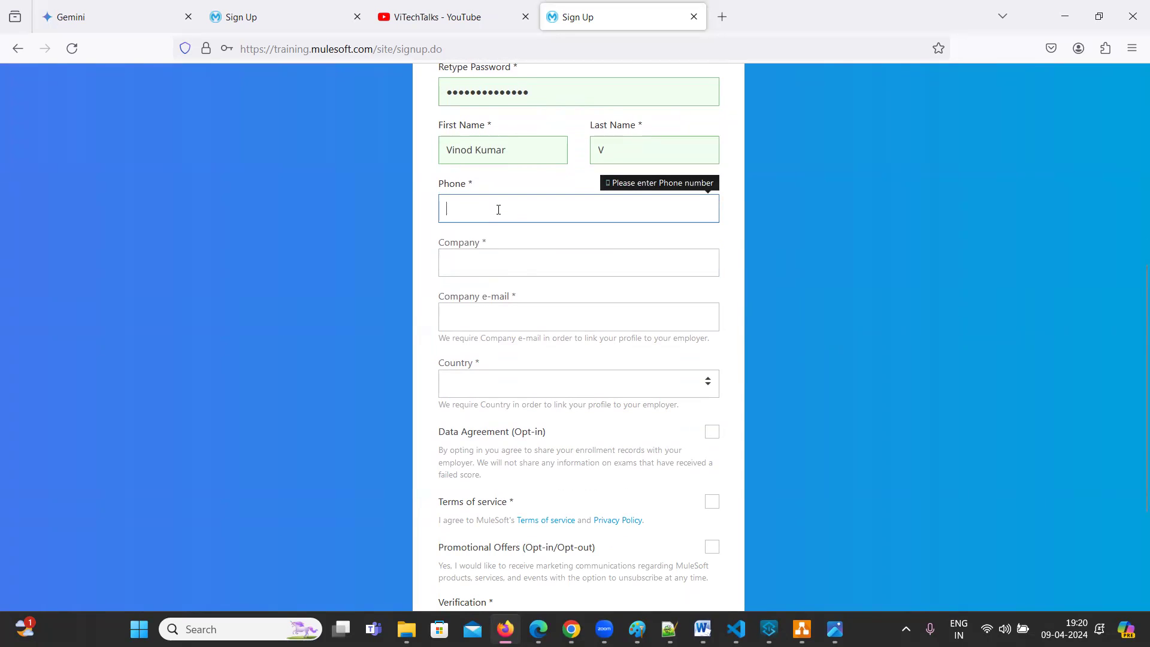
click(467, 258)
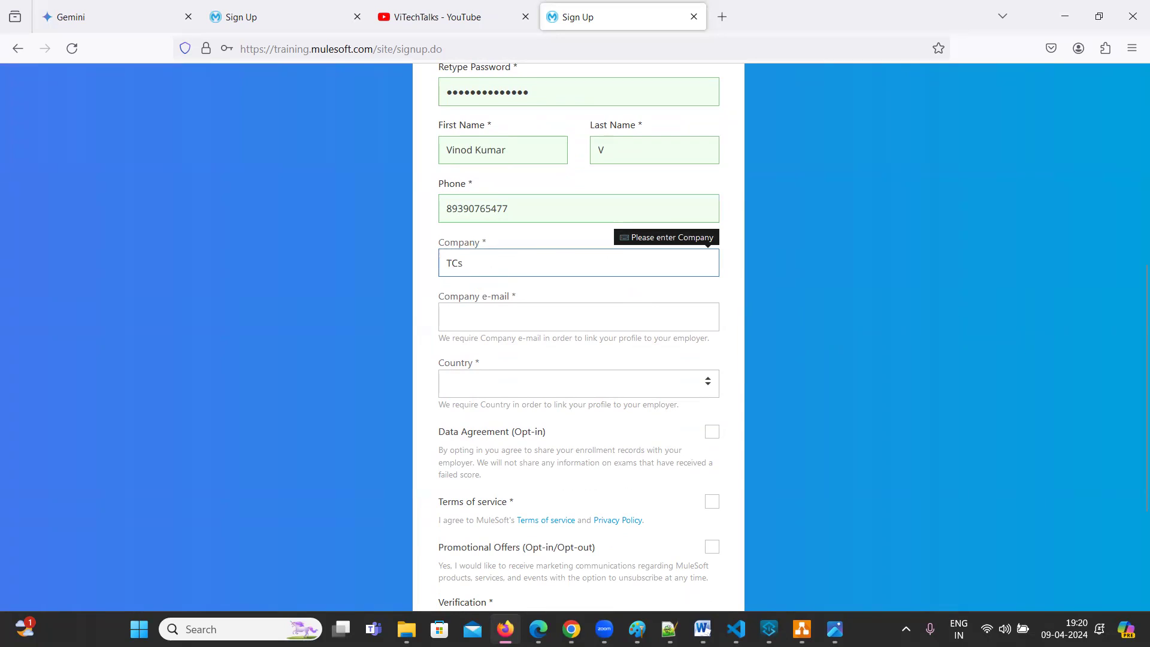
click(502, 274)
click(460, 320)
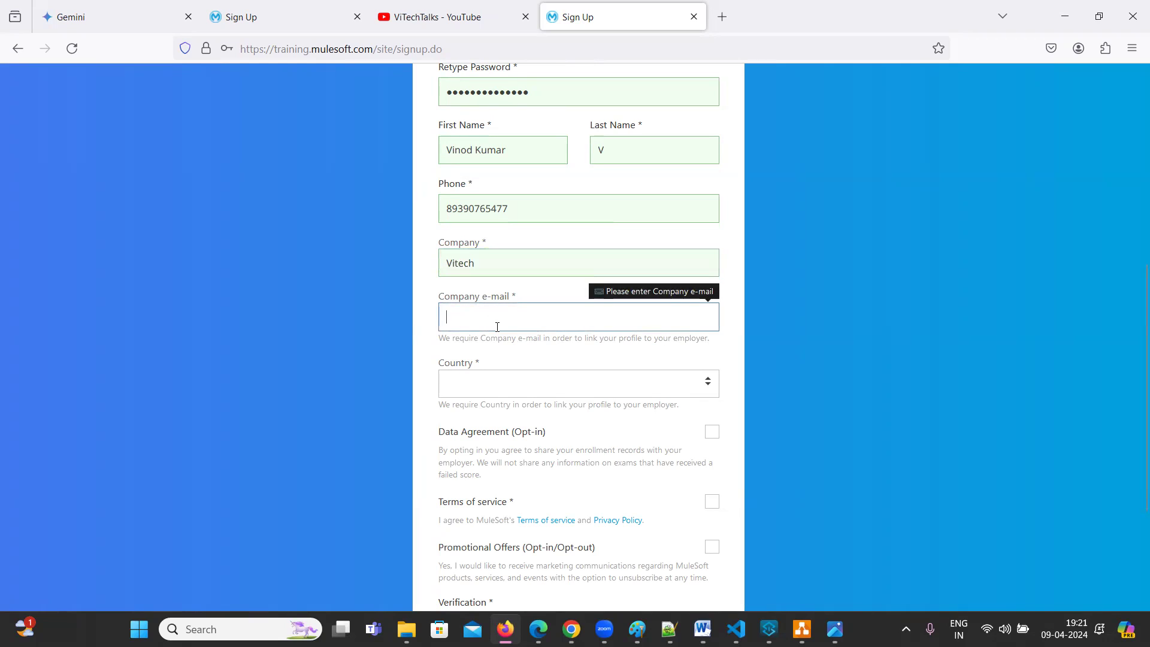
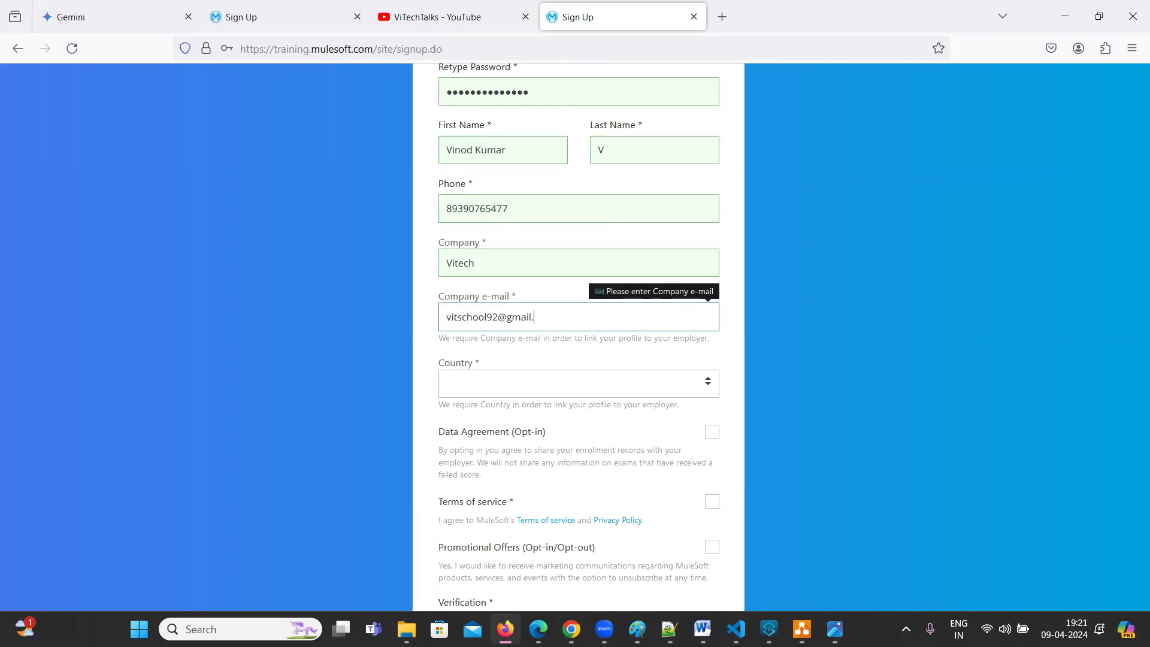
Set the Country dropdown to India
click(497, 386)
text(in)
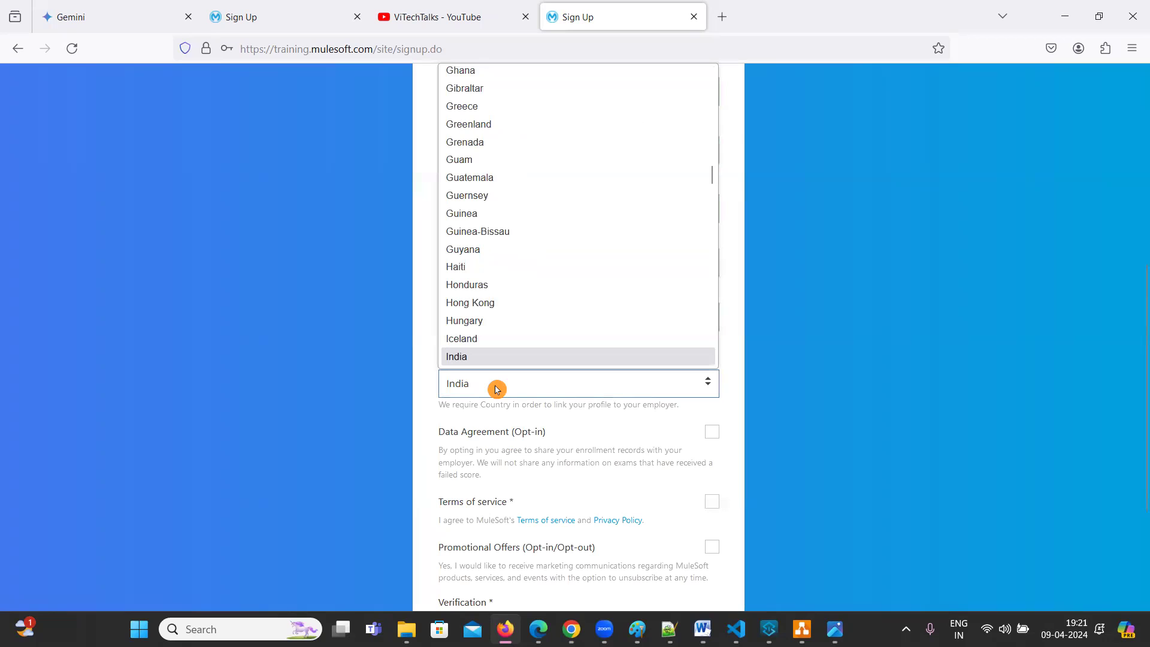
click(493, 356)
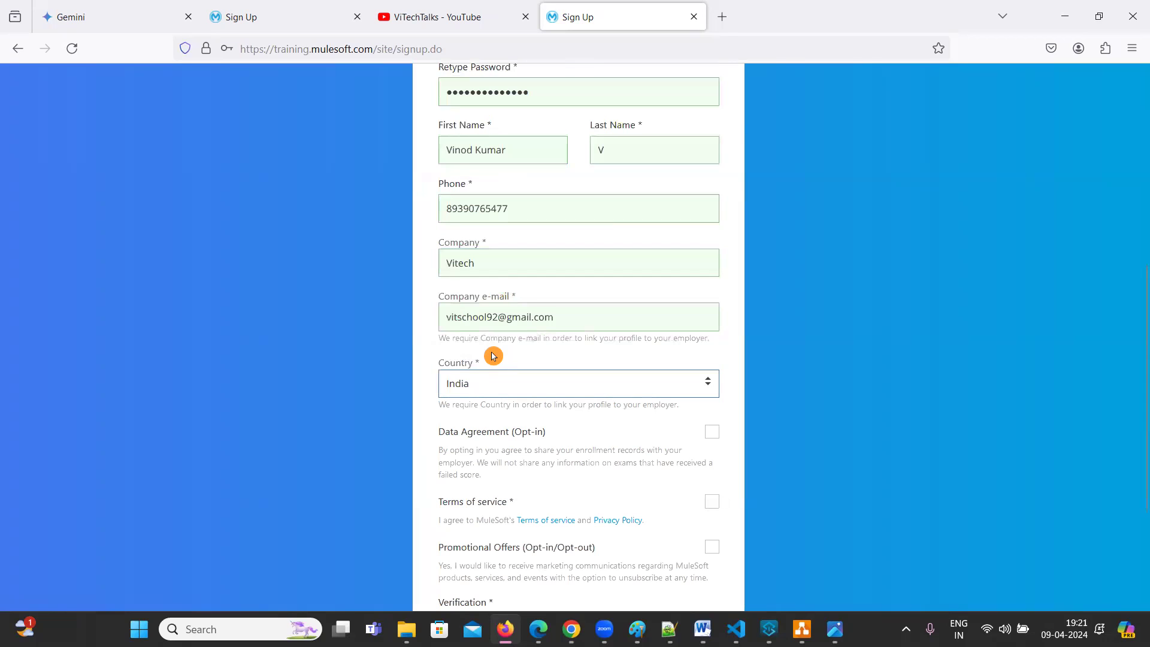
click(501, 392)
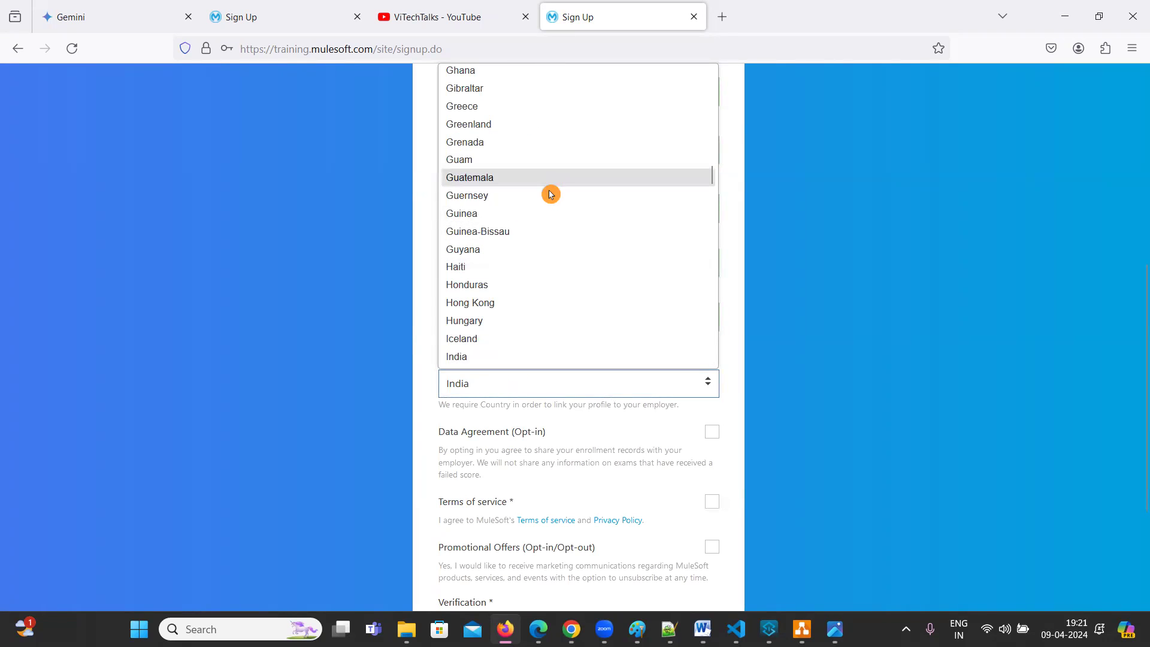
click(516, 386)
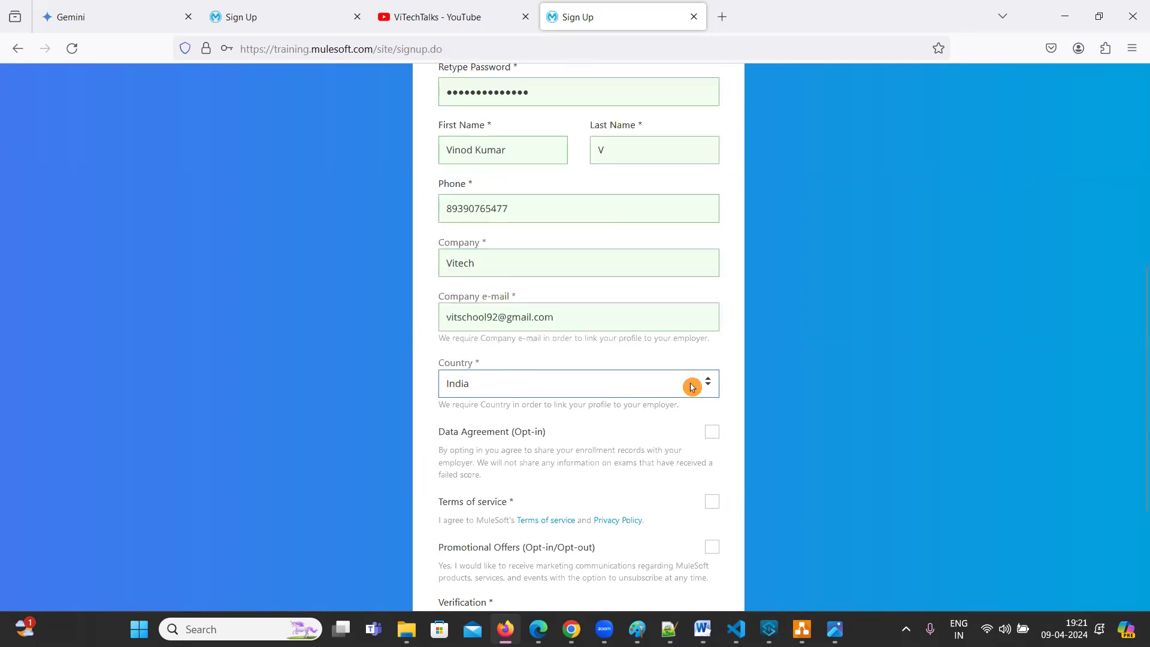
Tick the Data Agreement and Terms of service checkboxes, leaving Promotional Offers unticked
scroll(916, 352, down, 3)
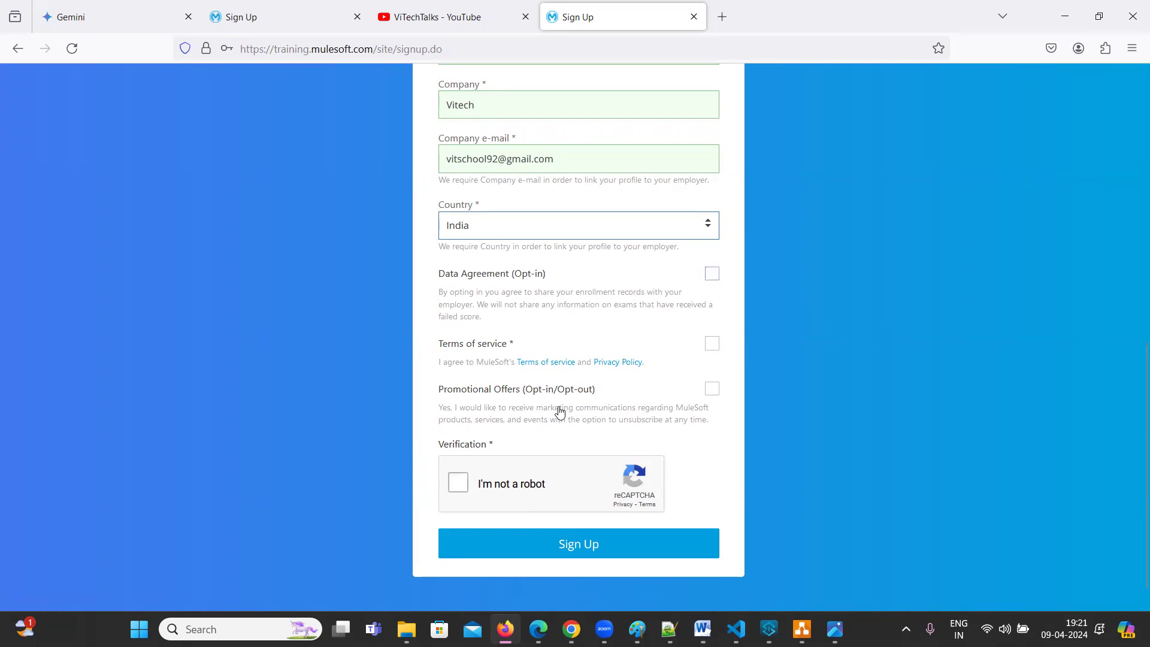
click(933, 295)
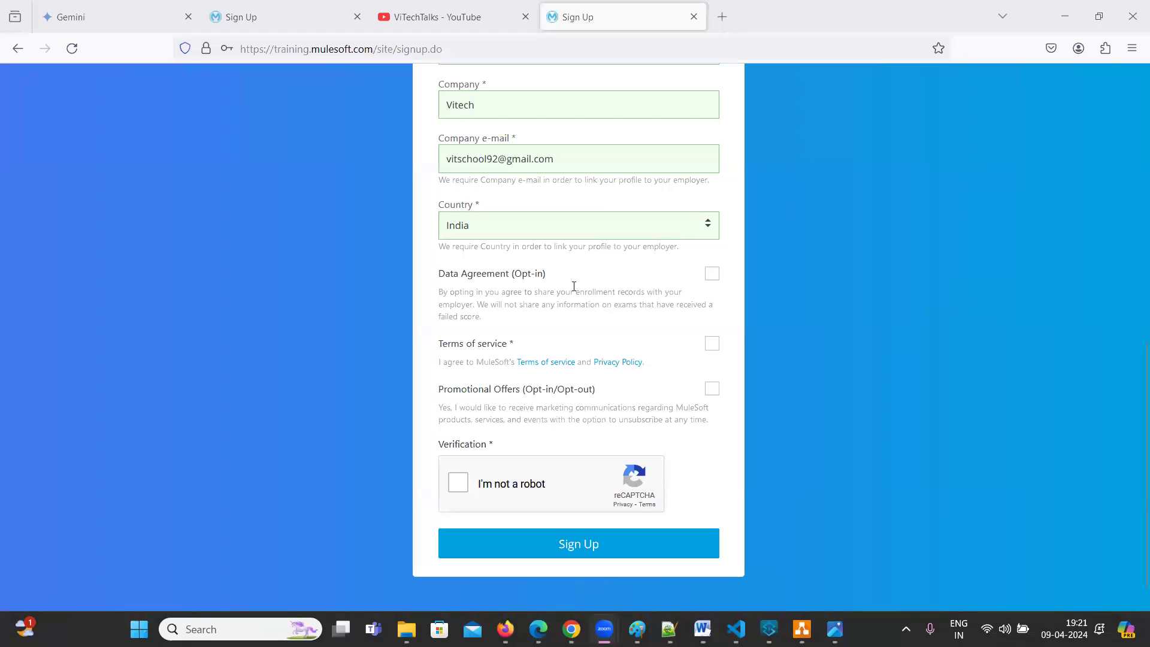
click(713, 276)
click(713, 275)
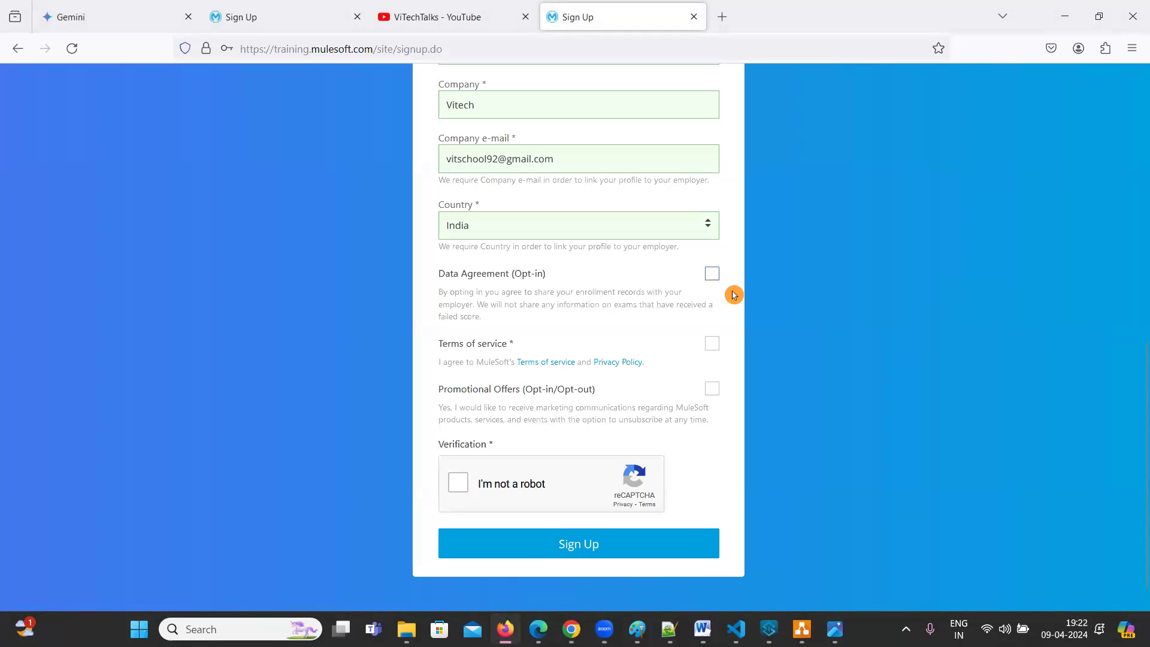
click(726, 341)
click(714, 275)
click(718, 352)
click(713, 398)
click(731, 388)
click(688, 379)
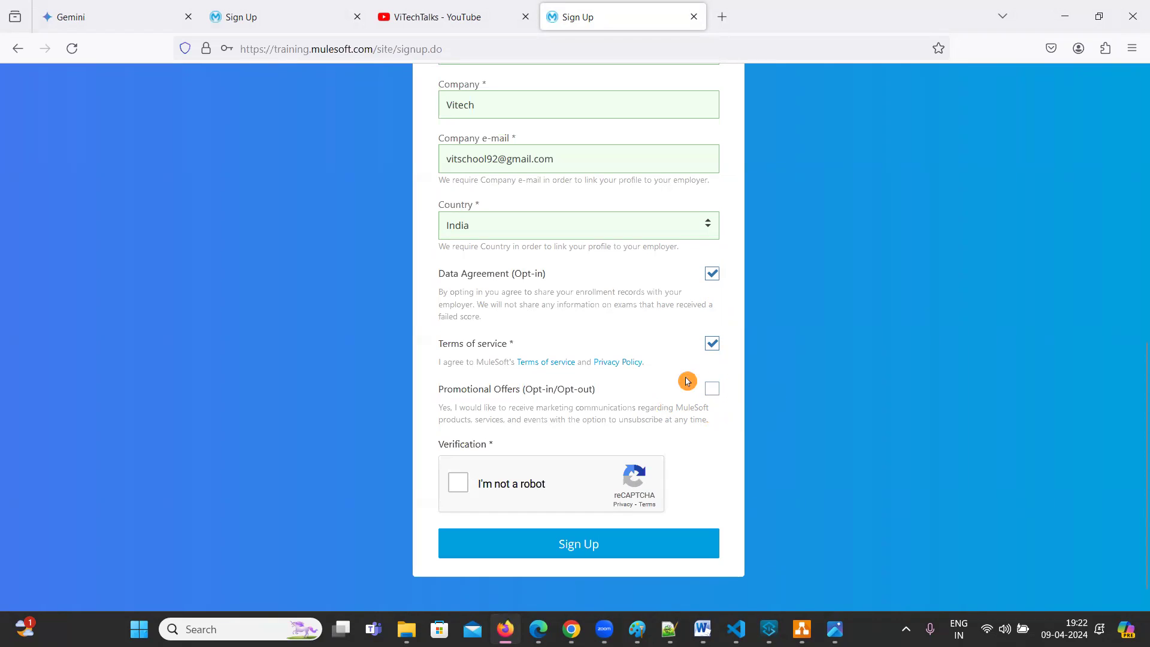
click(720, 390)
Pass the reCAPTCHA 'I'm not a robot' check and look over the completed form
scroll(816, 352, down, 1)
click(461, 460)
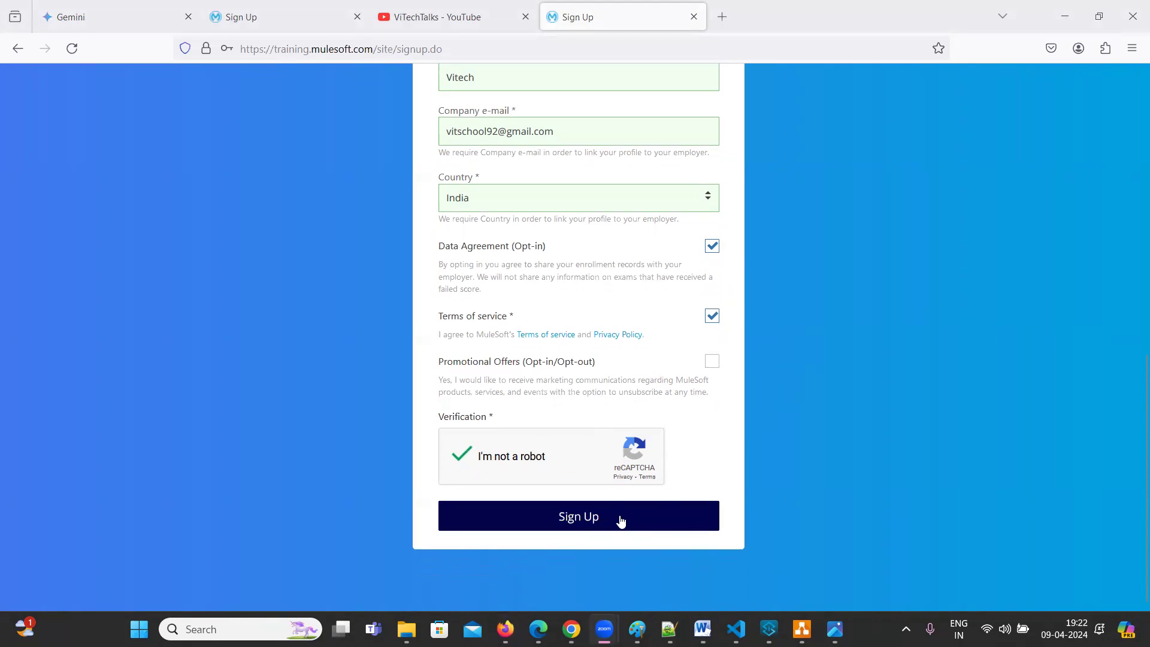
scroll(839, 479, up, 6)
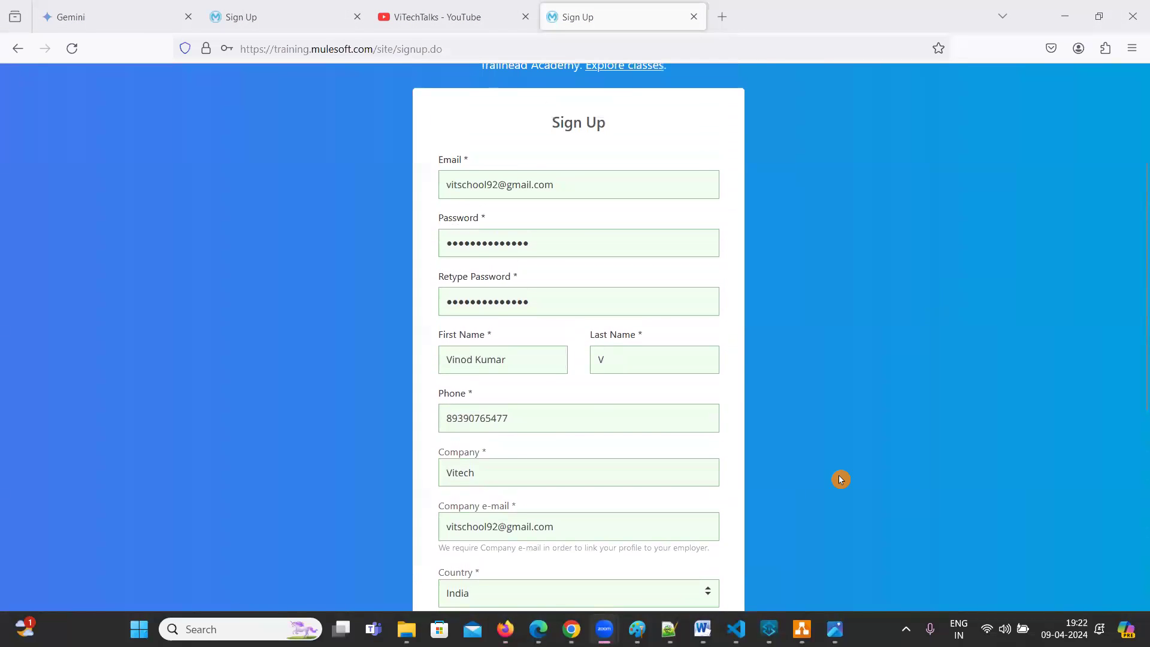
scroll(840, 479, down, 6)
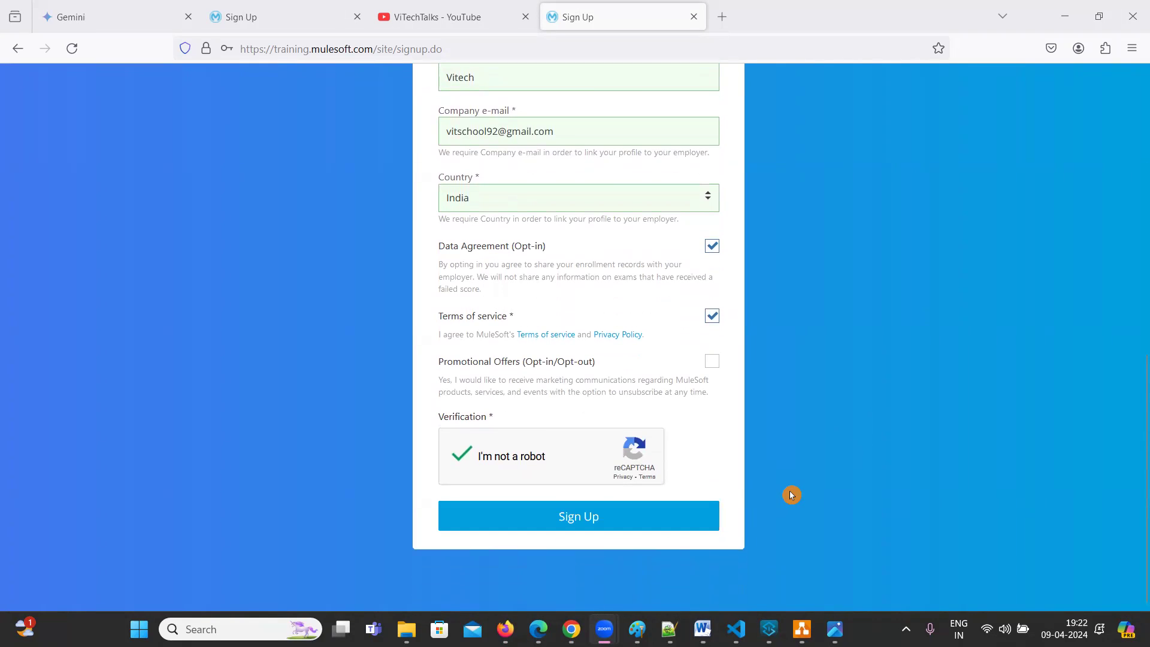
scroll(816, 467, up, 6)
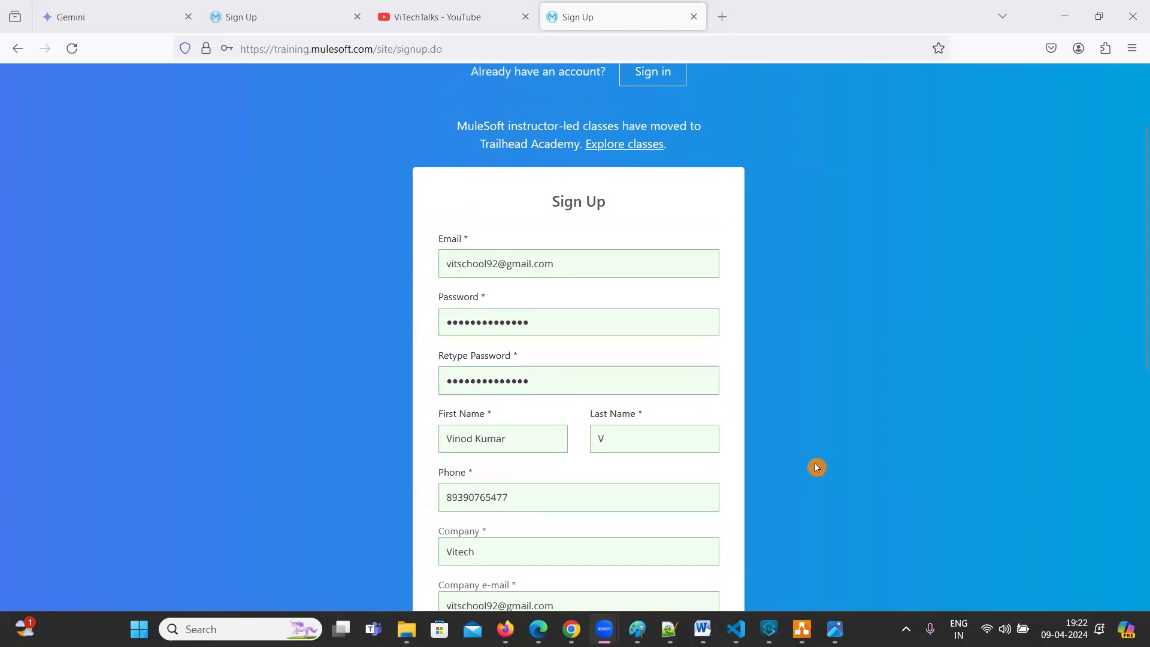
scroll(817, 467, up, 2)
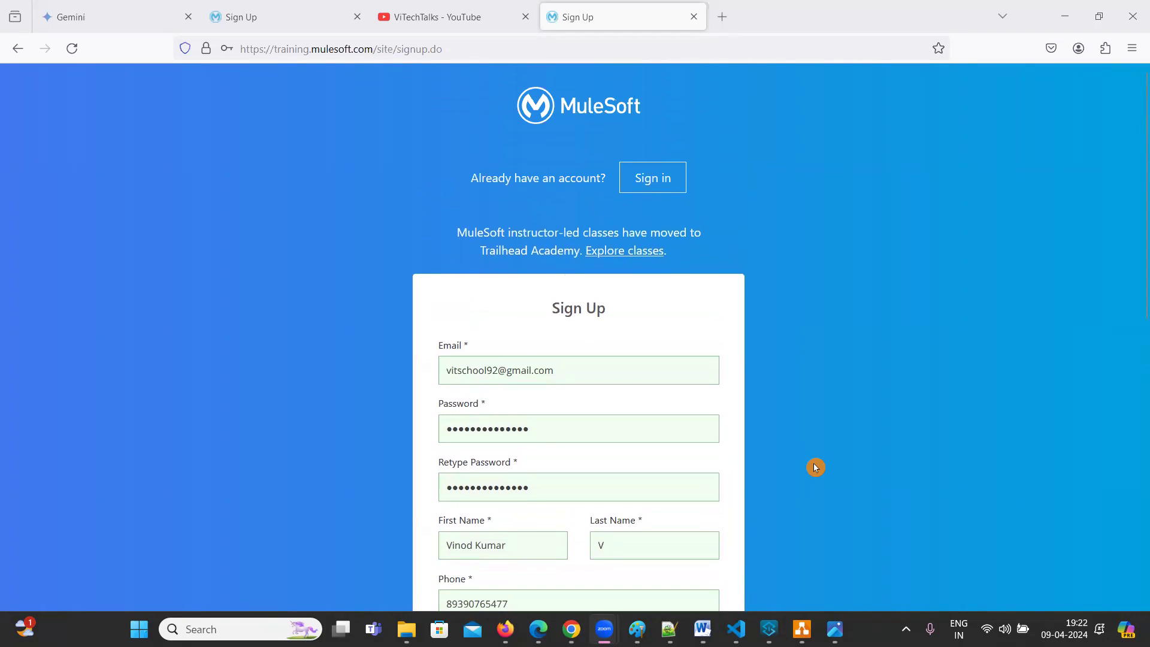
scroll(814, 467, down, 8)
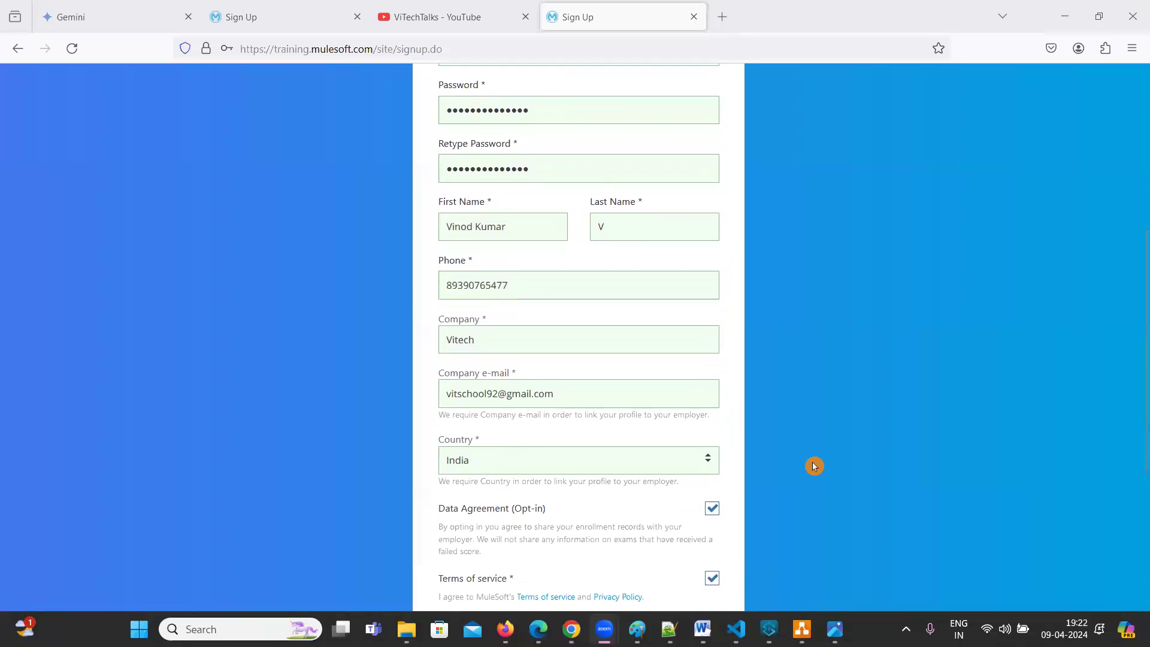
scroll(815, 467, up, 8)
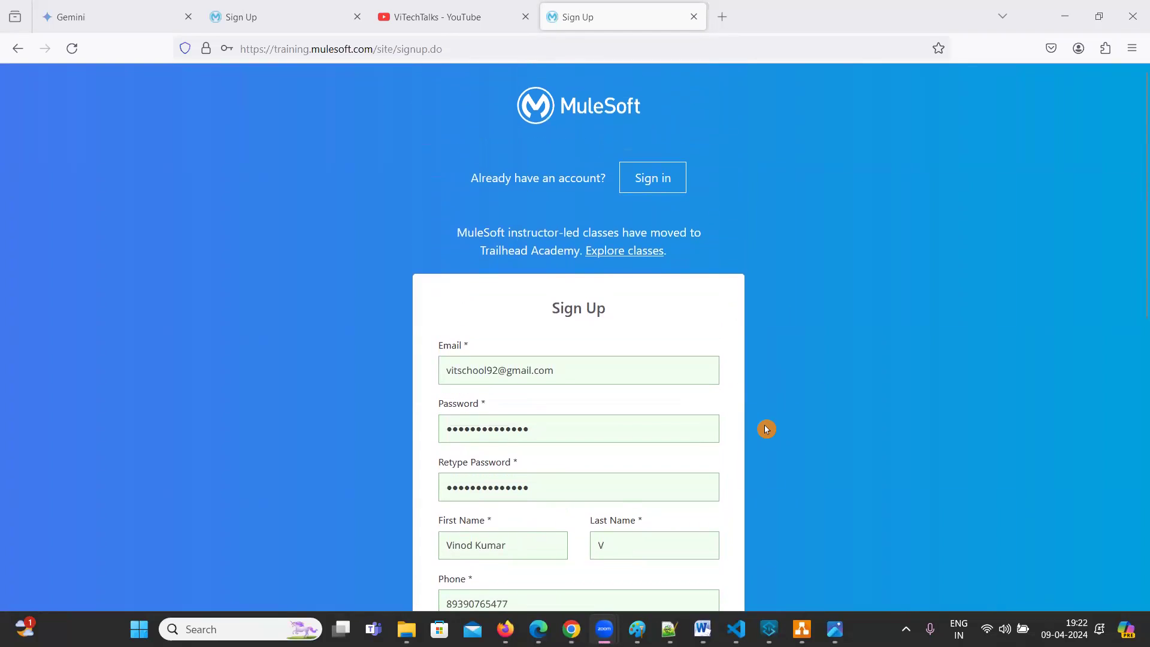
Switch to Sign in, decline saving the password, and click into the Username and Password fields
click(654, 187)
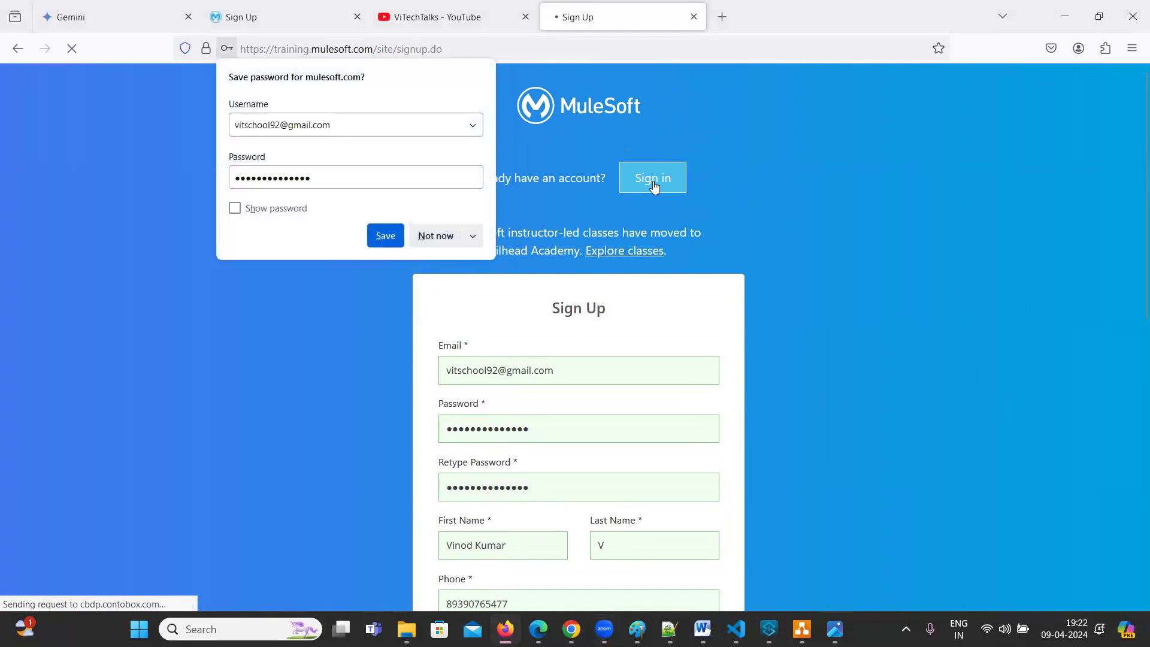
click(454, 234)
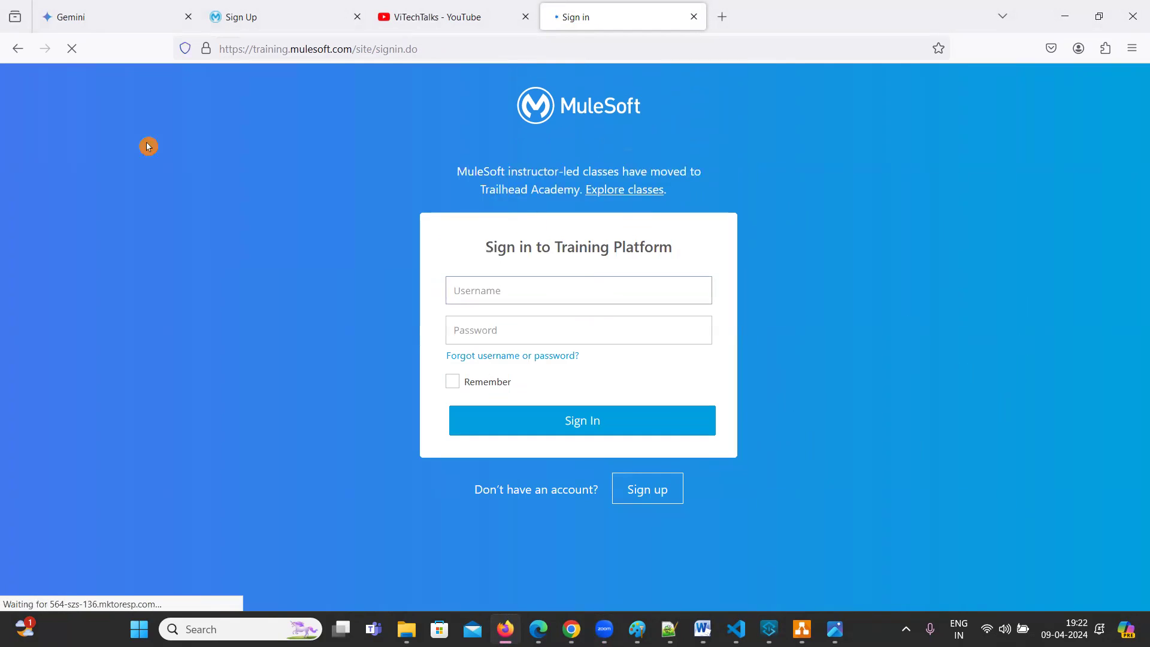
click(514, 303)
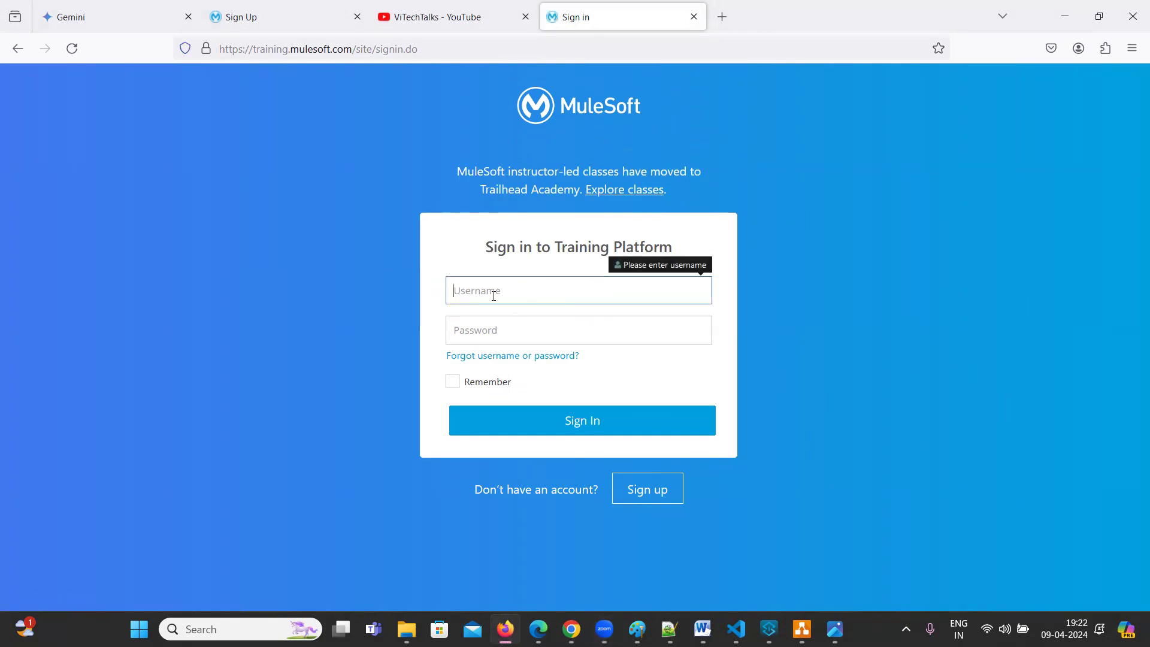
click(507, 337)
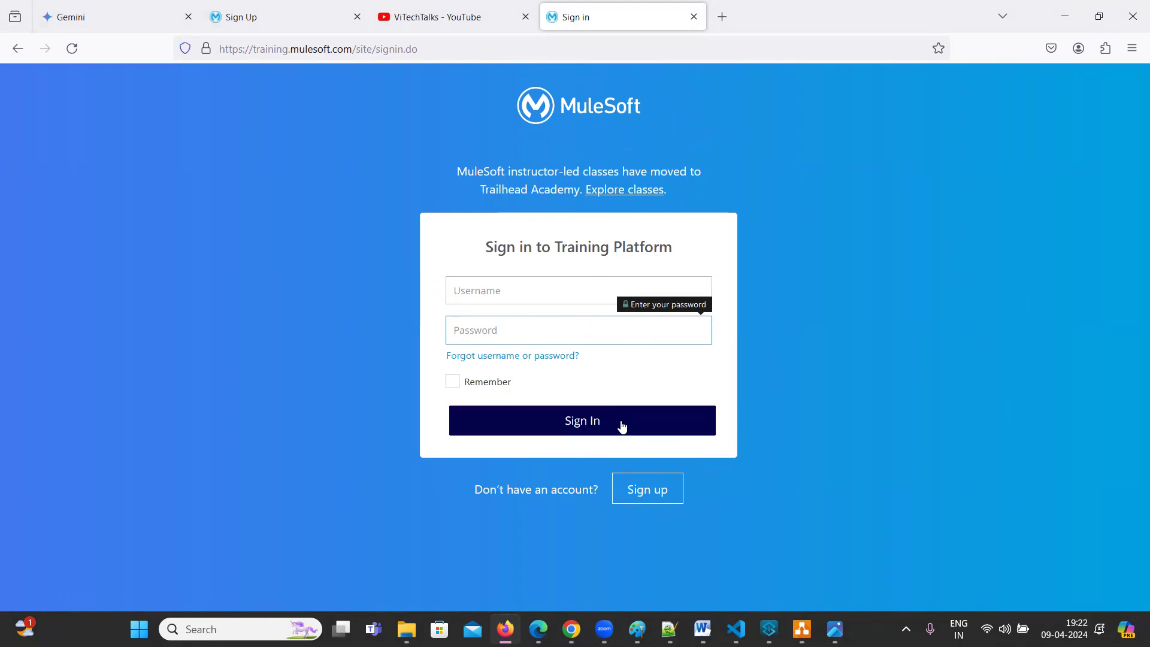
In a new tab, search 'mulesoft training' and reach the Training sign-in page through Login
click(732, 17)
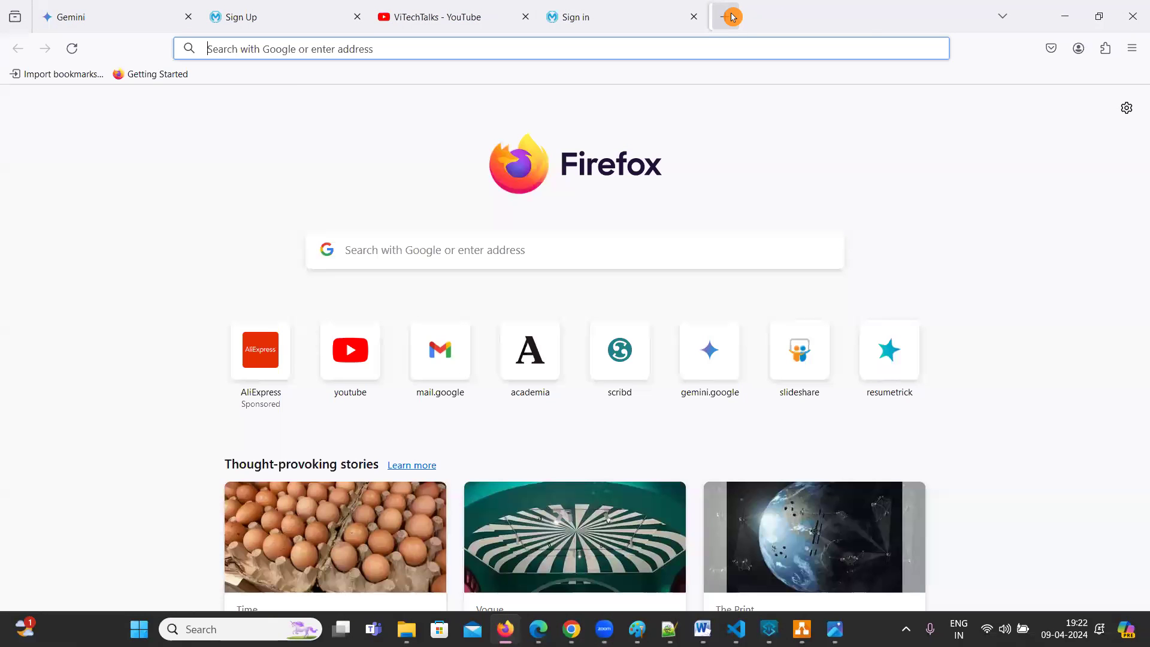
text(mul)
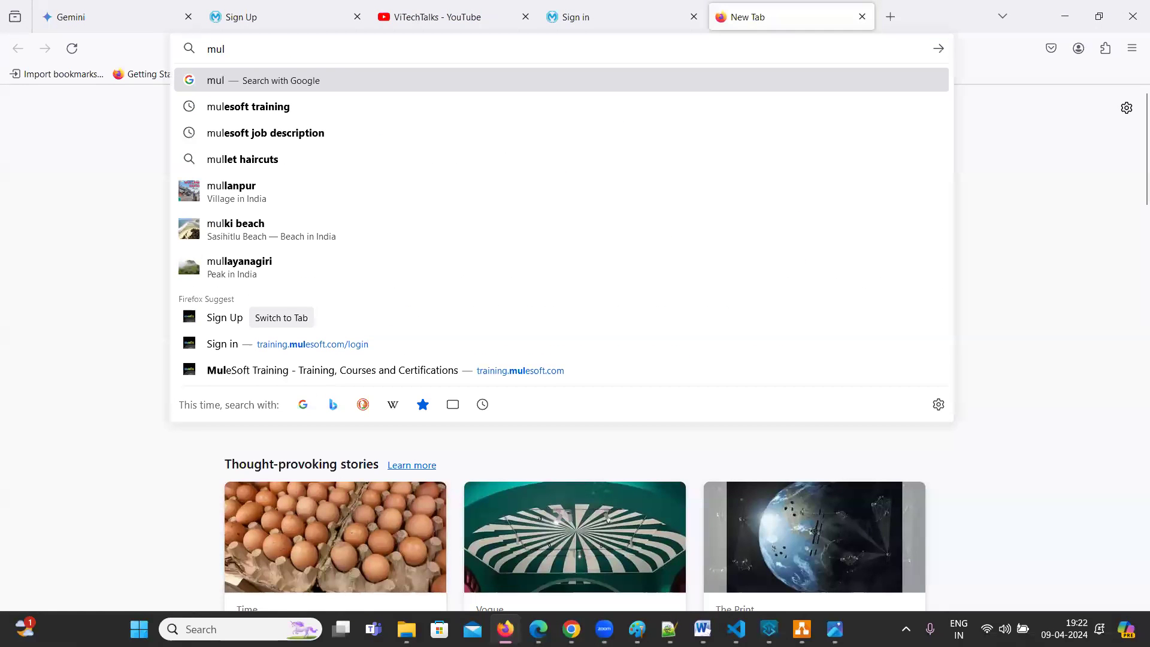
click(293, 108)
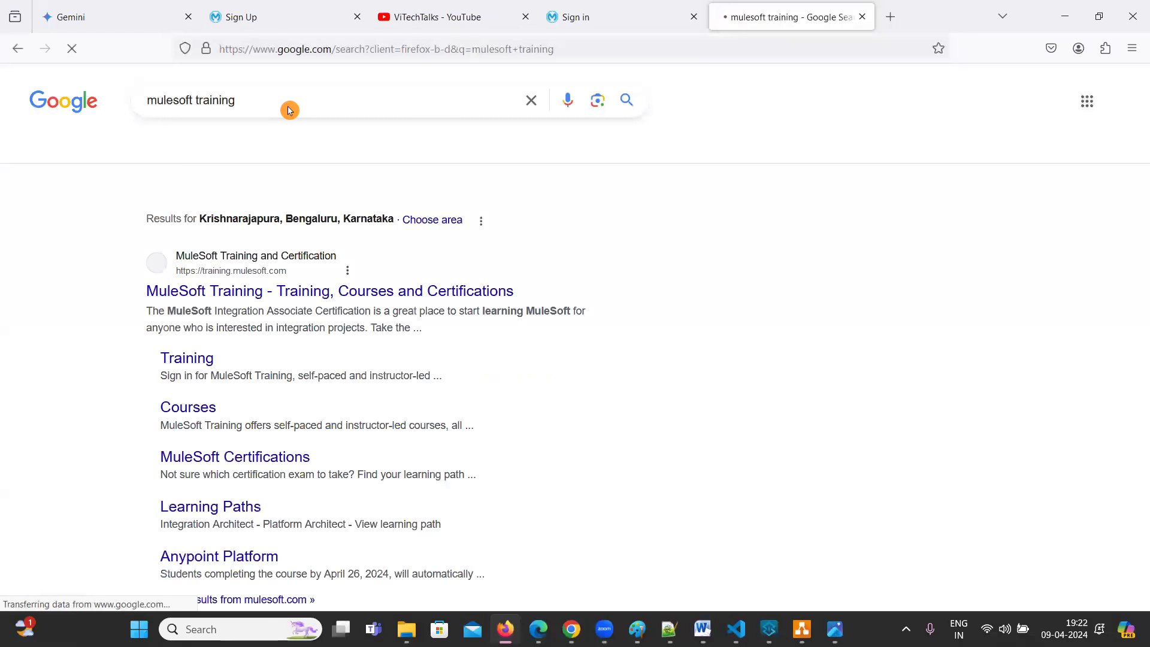
click(232, 329)
click(878, 115)
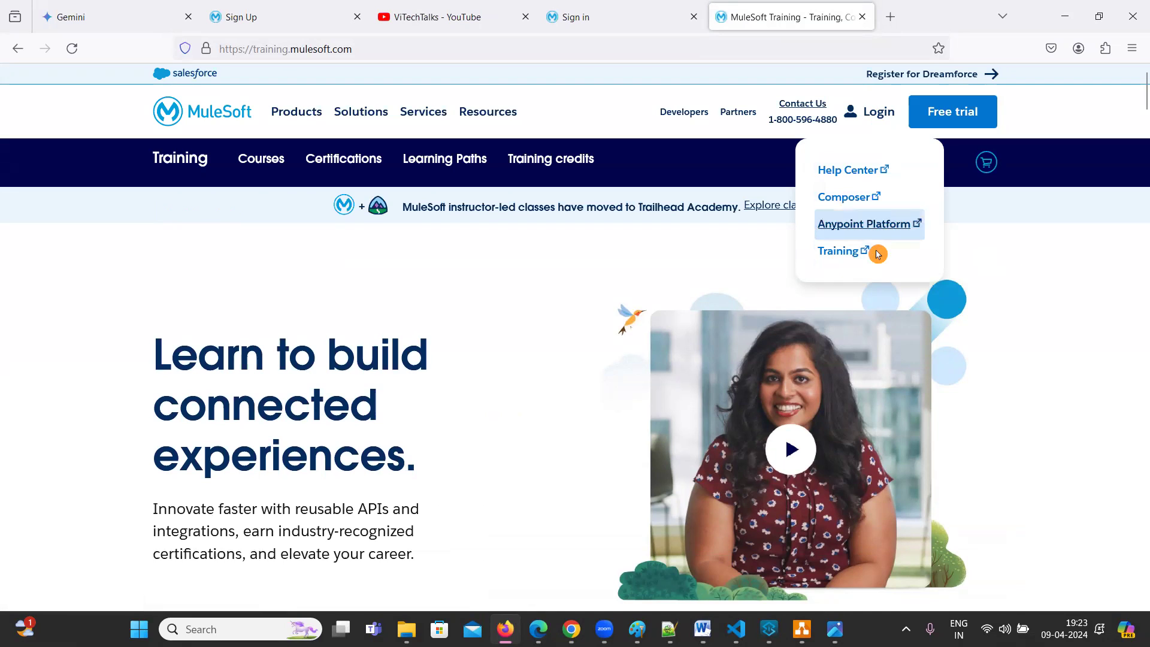
click(843, 252)
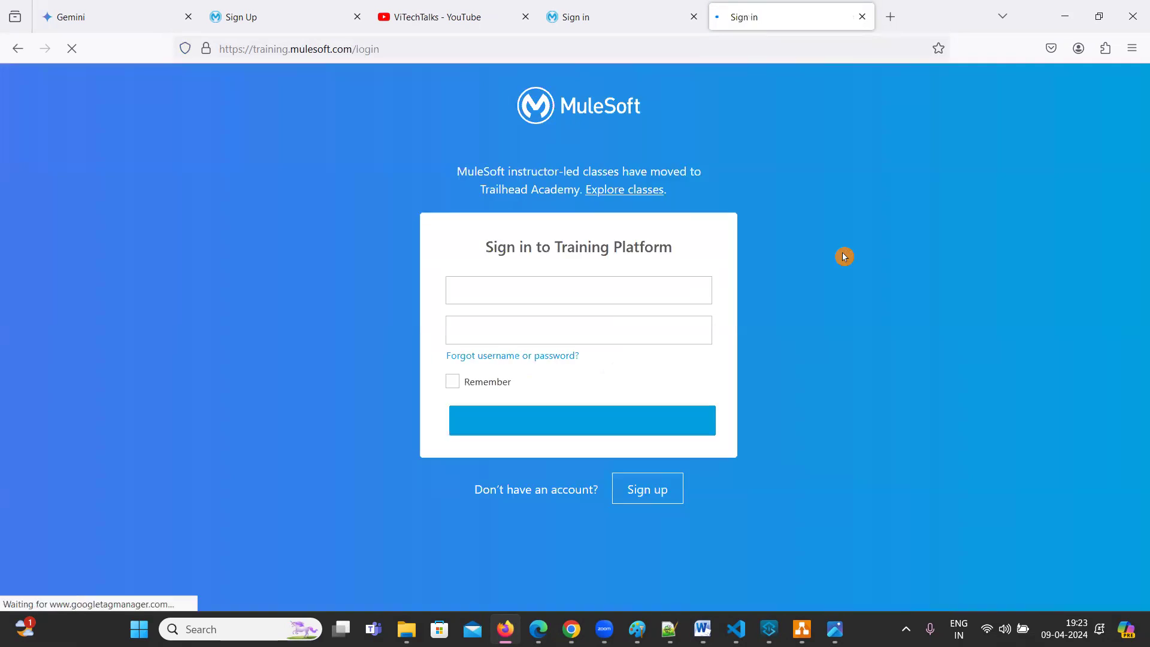
Search 'mulesoft training' again, open the Training sign-in result, and focus the Username field
click(407, 49)
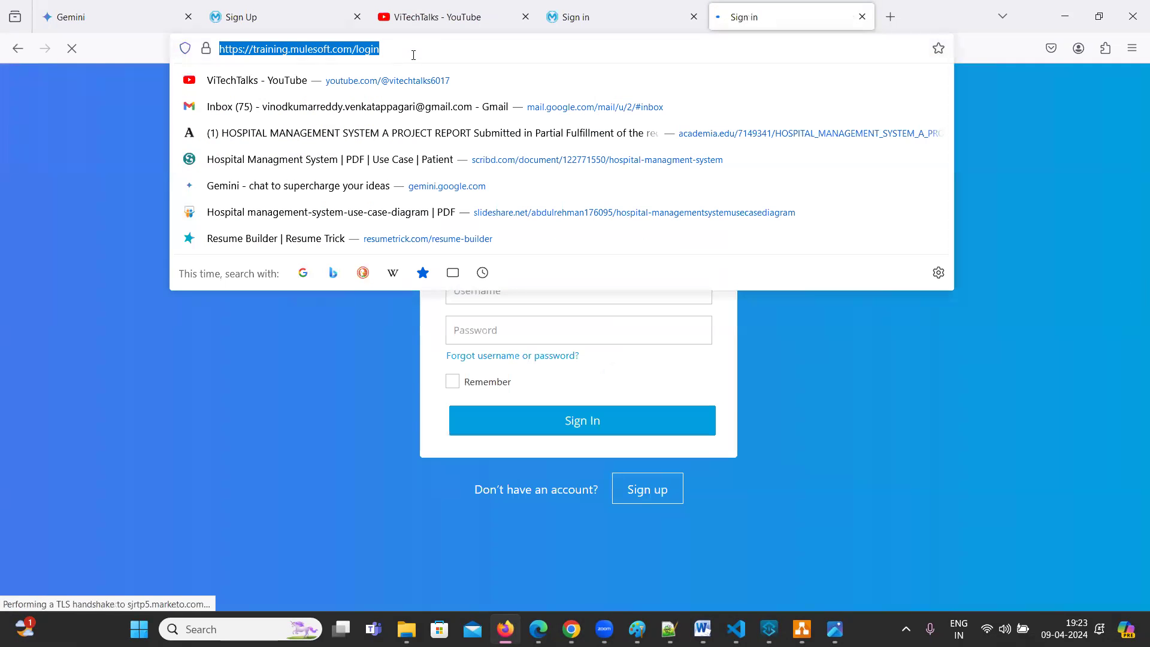
text(mule)
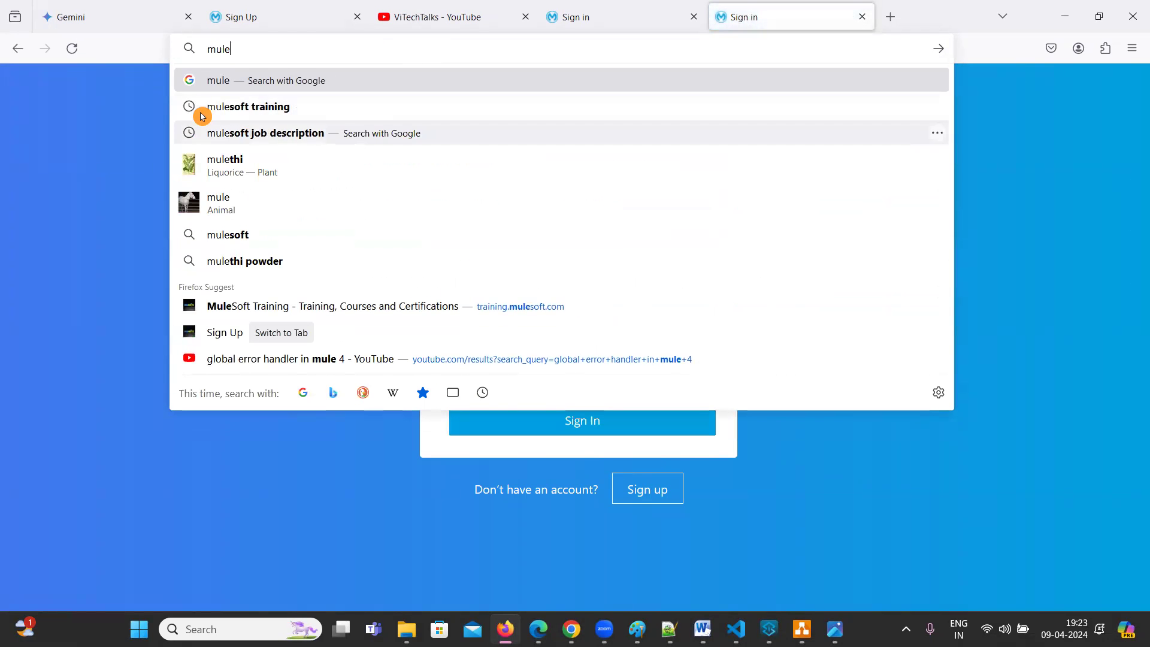
click(246, 106)
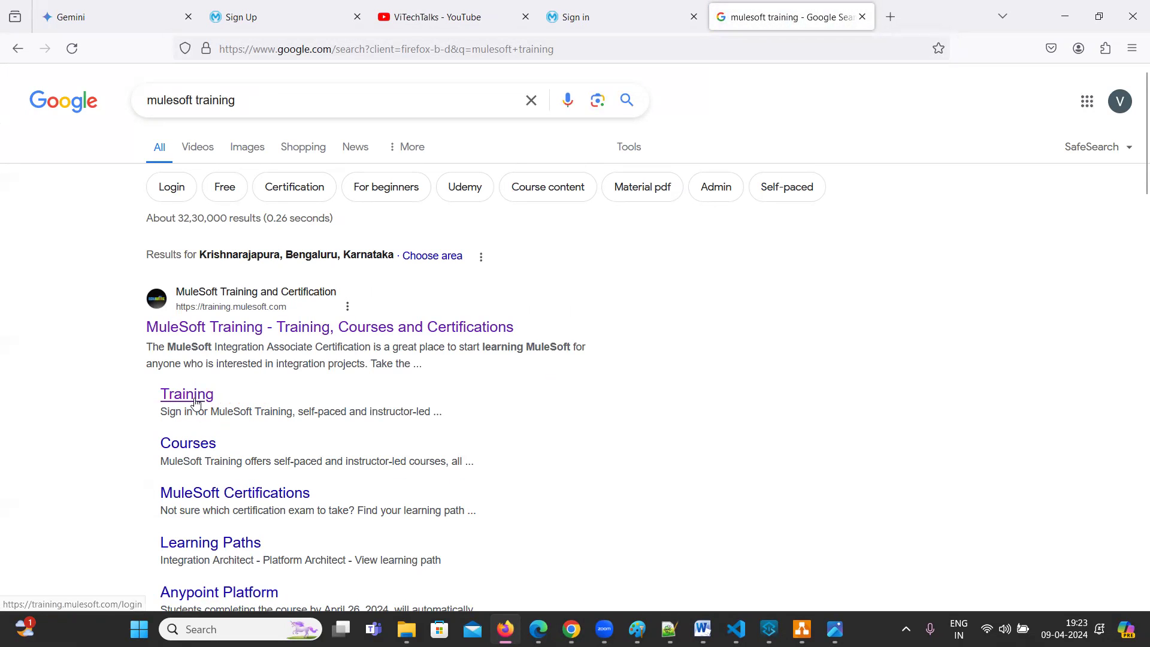
scroll(256, 390, down, 3)
click(191, 243)
click(483, 293)
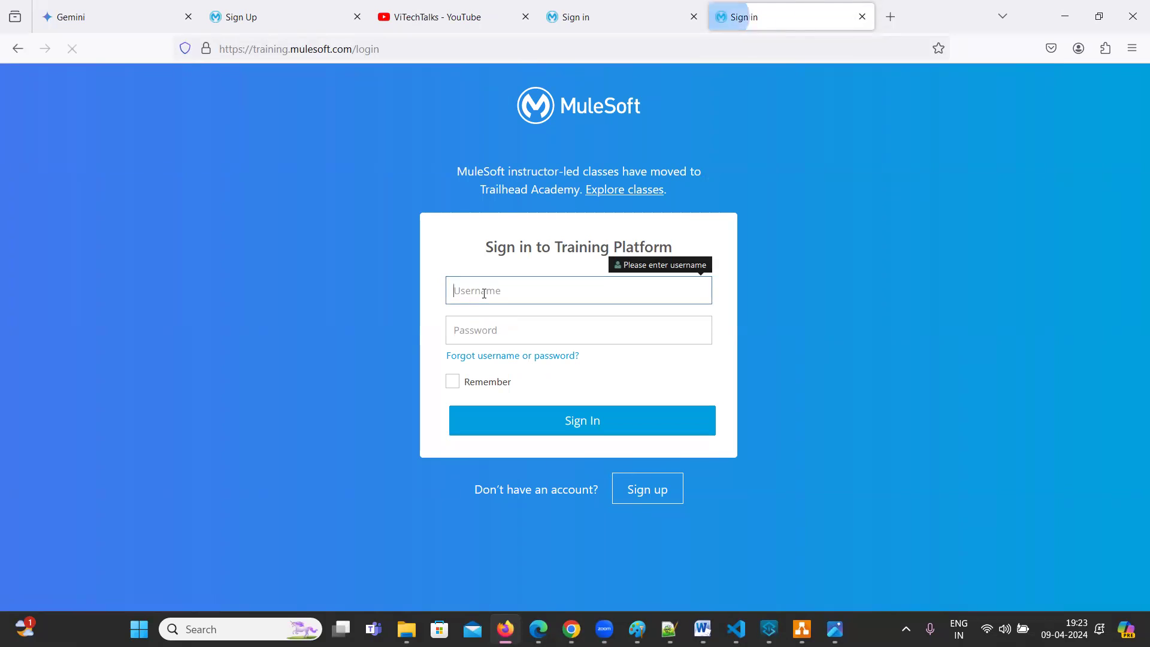
mouse_move(571, 629)
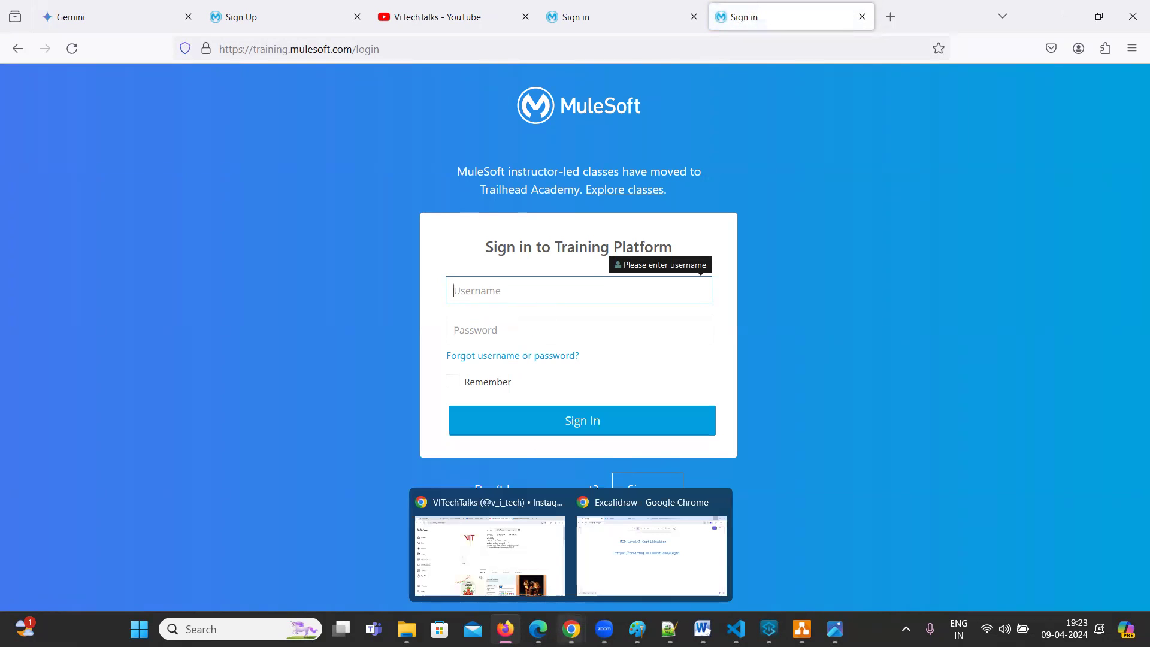
click(629, 580)
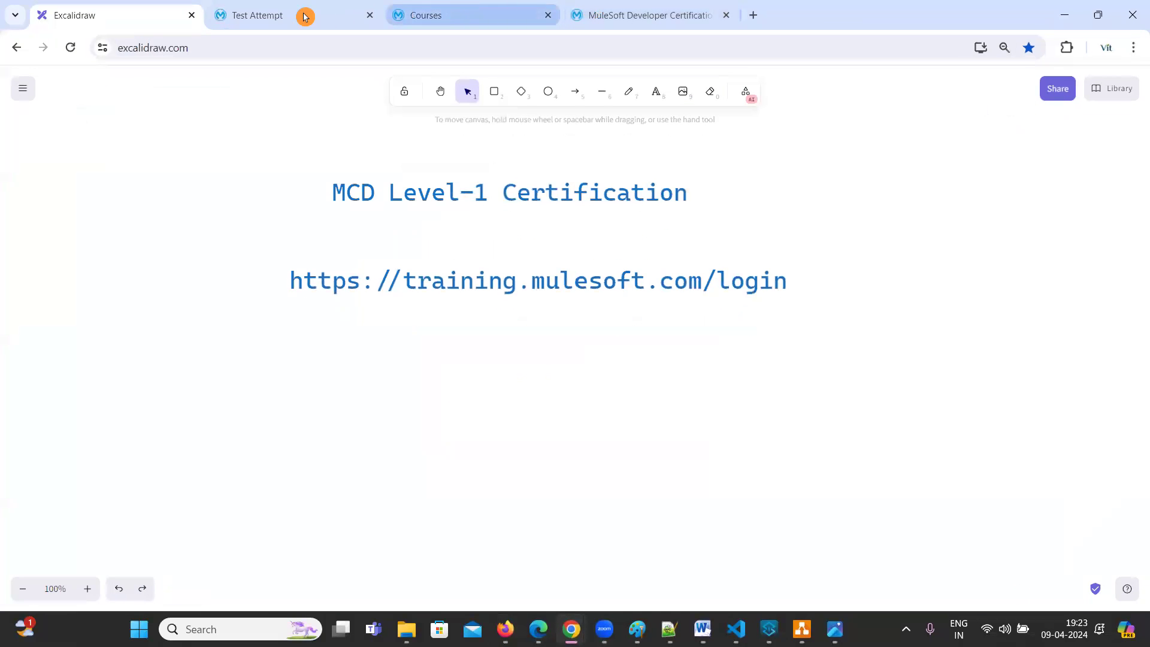
Flip through the Courses, Excalidraw notes and $400 certification tabs, ending on the Courses catalog
click(462, 12)
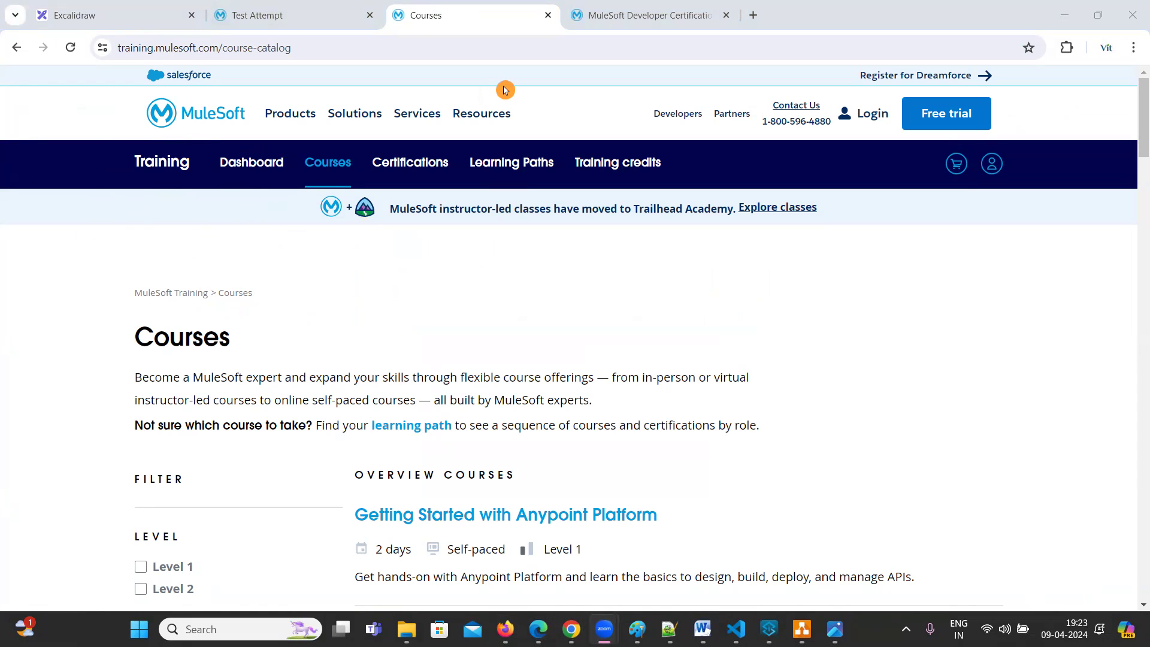
click(75, 13)
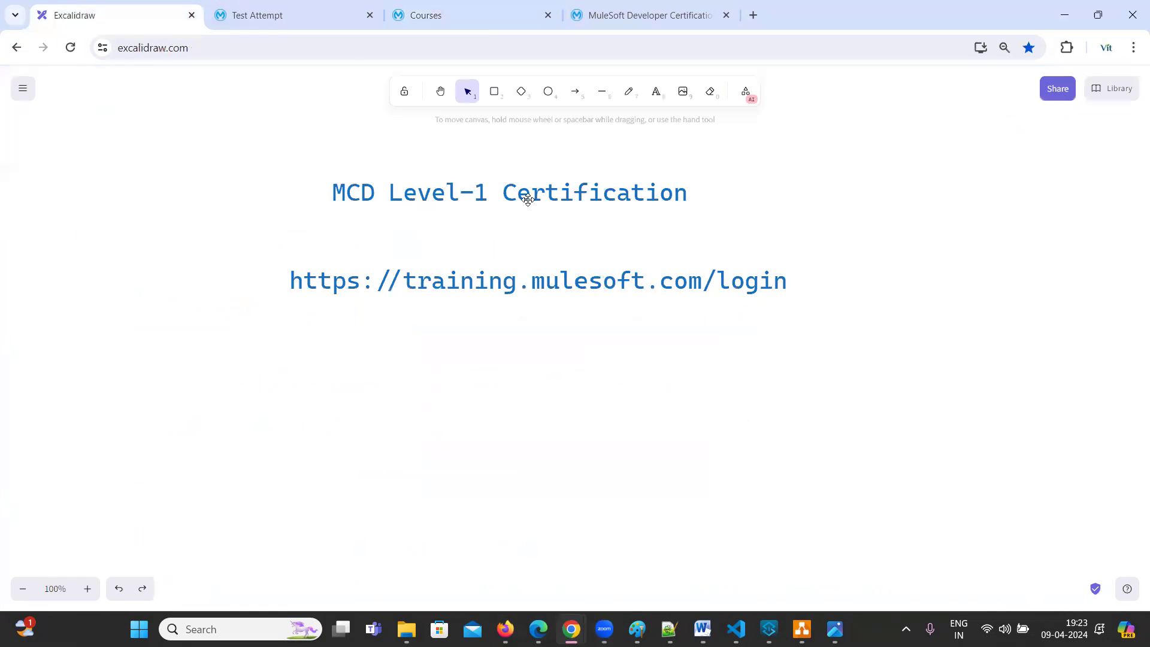
click(641, 14)
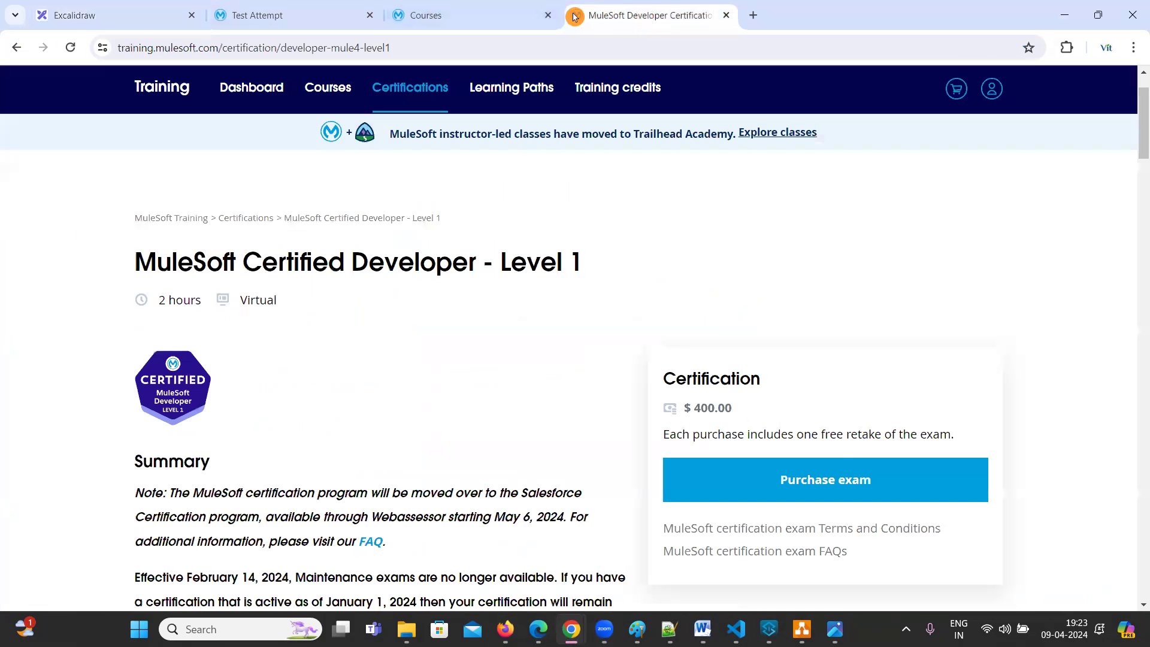
click(446, 14)
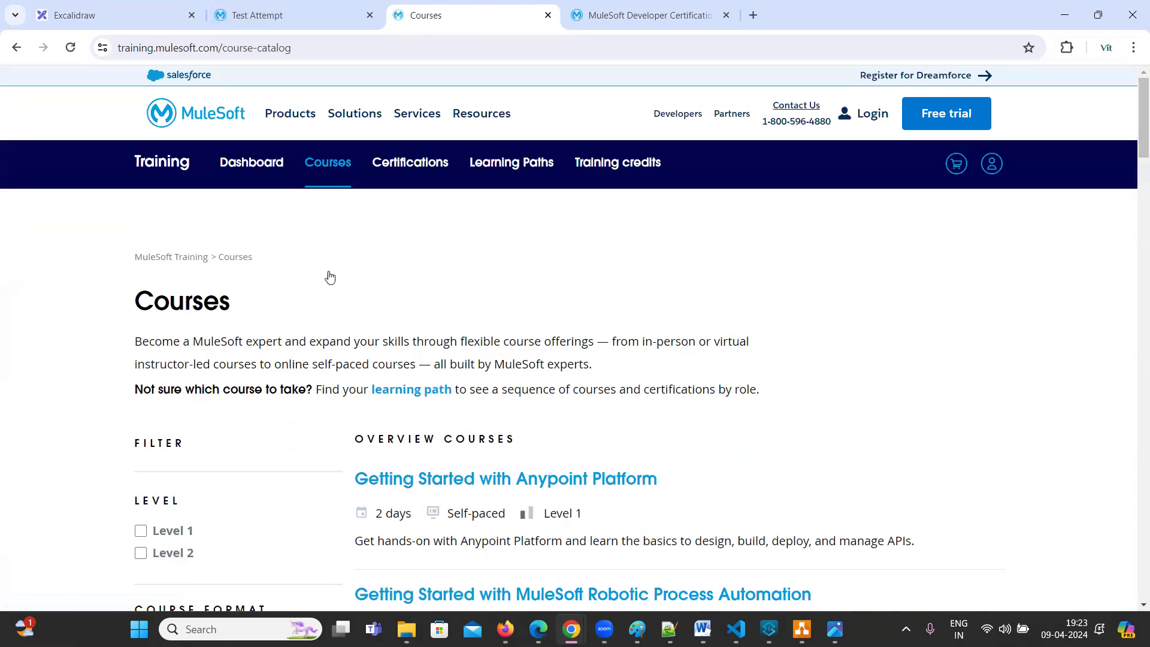
Filter the course catalog to Self-paced format only, then turn on screen annotation
scroll(329, 277, down, 5)
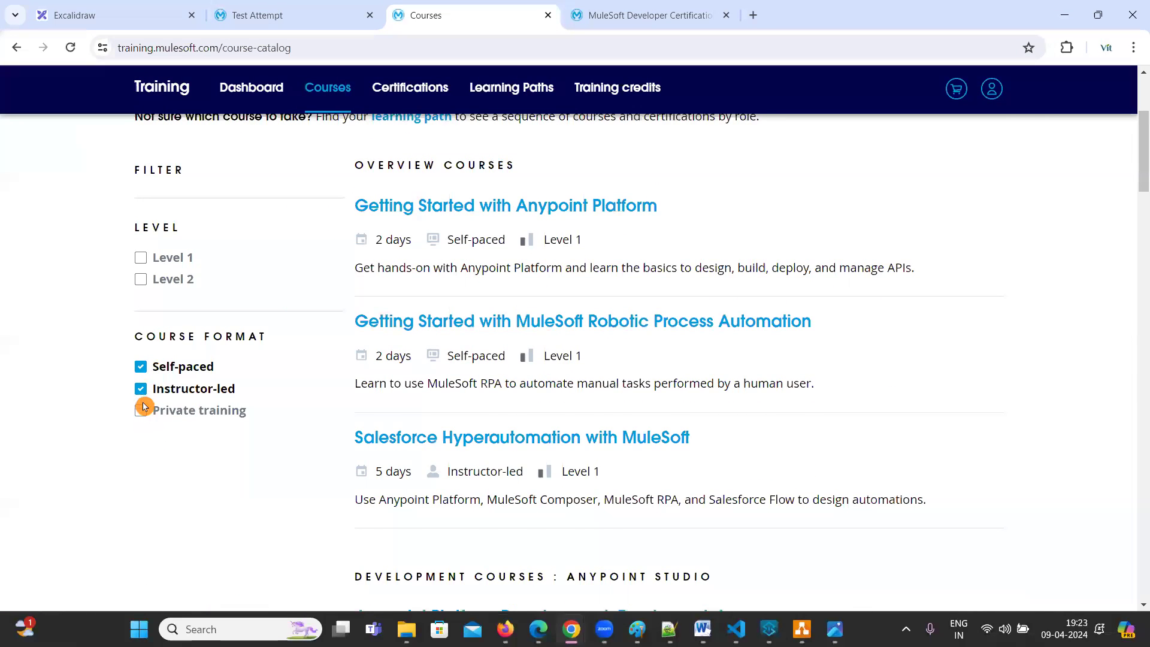
scroll(144, 413, up, 1)
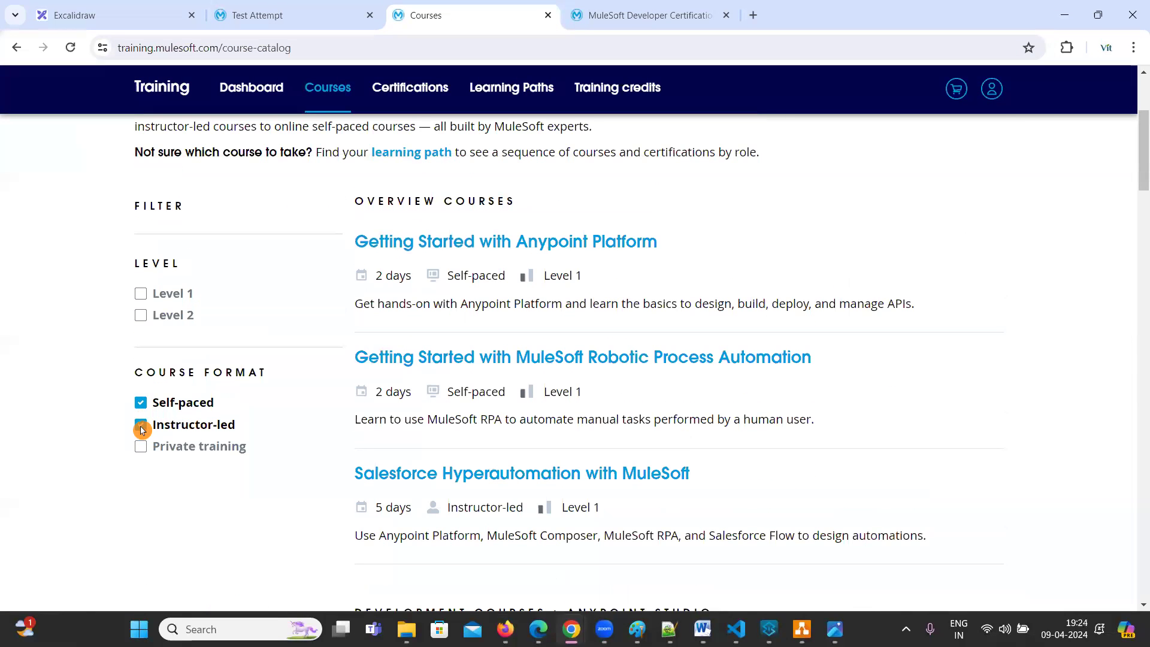
click(142, 429)
click(143, 407)
click(143, 406)
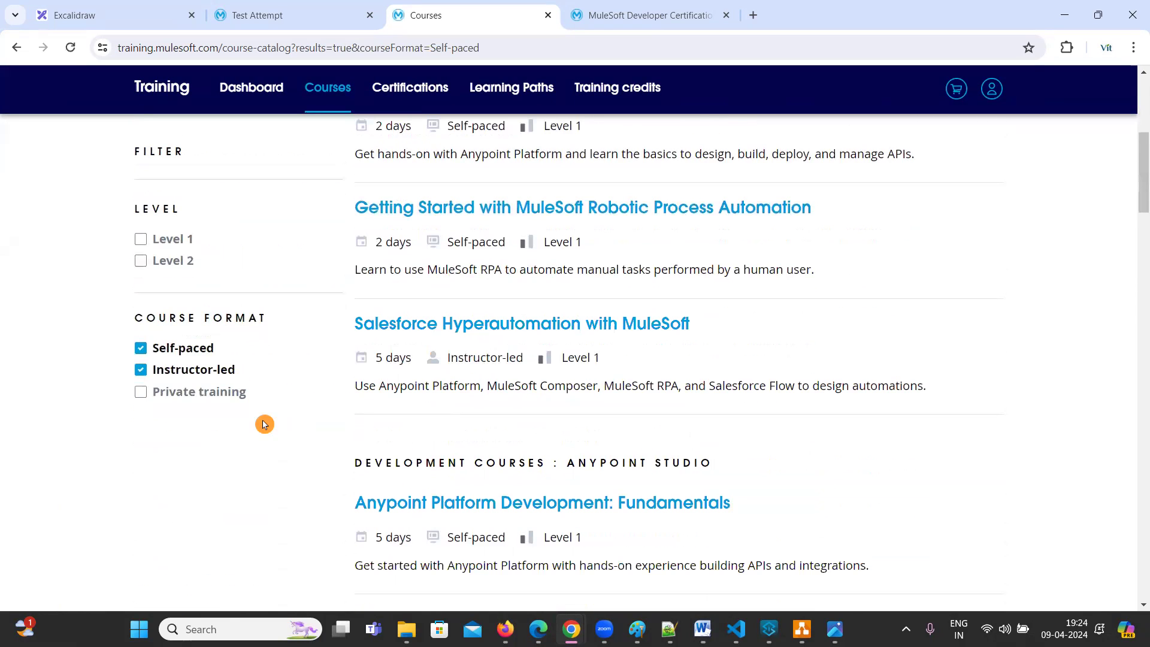
scroll(522, 396, down, 2)
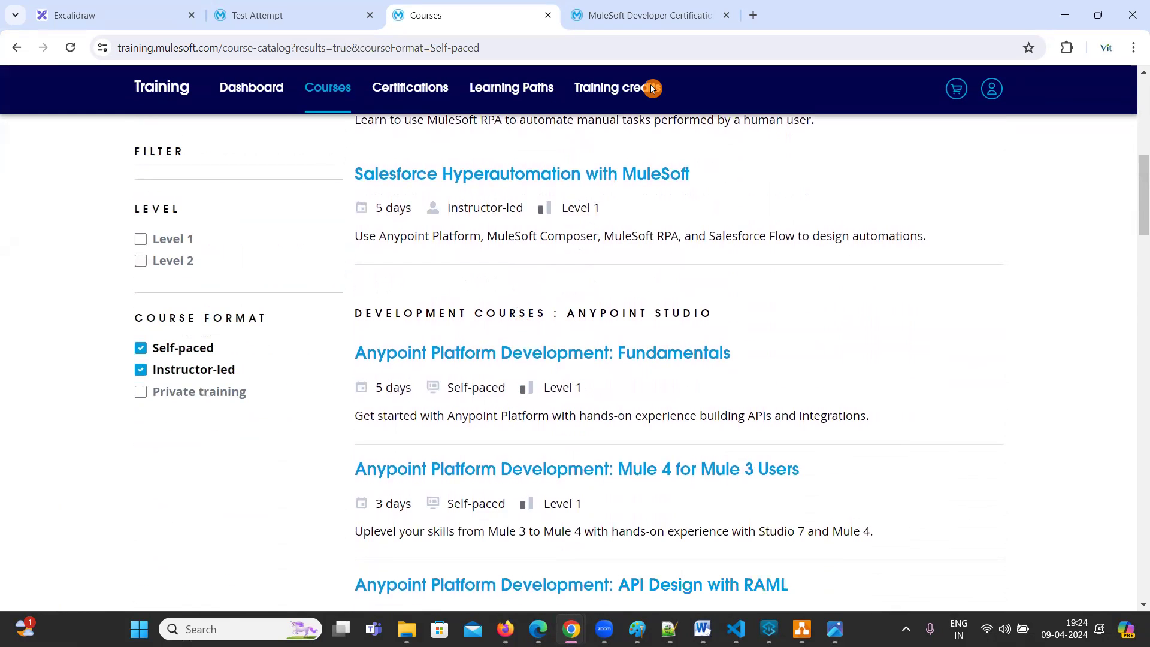
key(ctrl+shift+p)
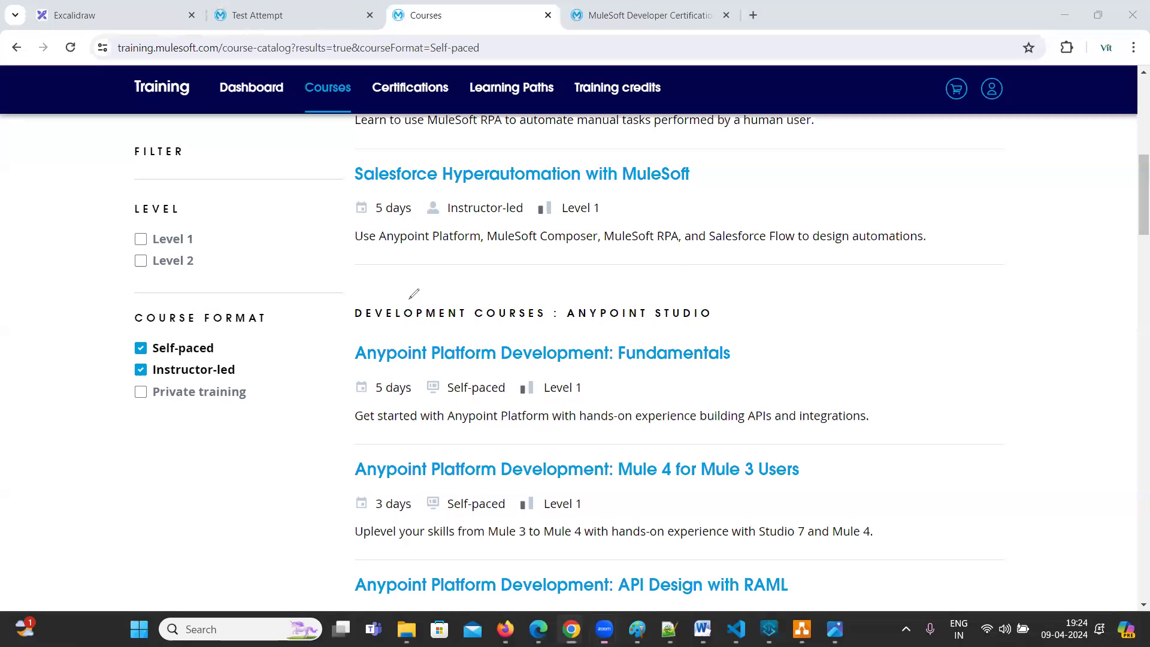
Circle and check-mark the Fundamentals course (5 days, Self-paced, Level 1) in red, then follow its title link
mouse_move(365, 300)
mouse_down()
mouse_move(336, 419)
mouse_move(764, 450)
mouse_move(893, 330)
mouse_move(498, 285)
mouse_move(323, 296)
mouse_up()
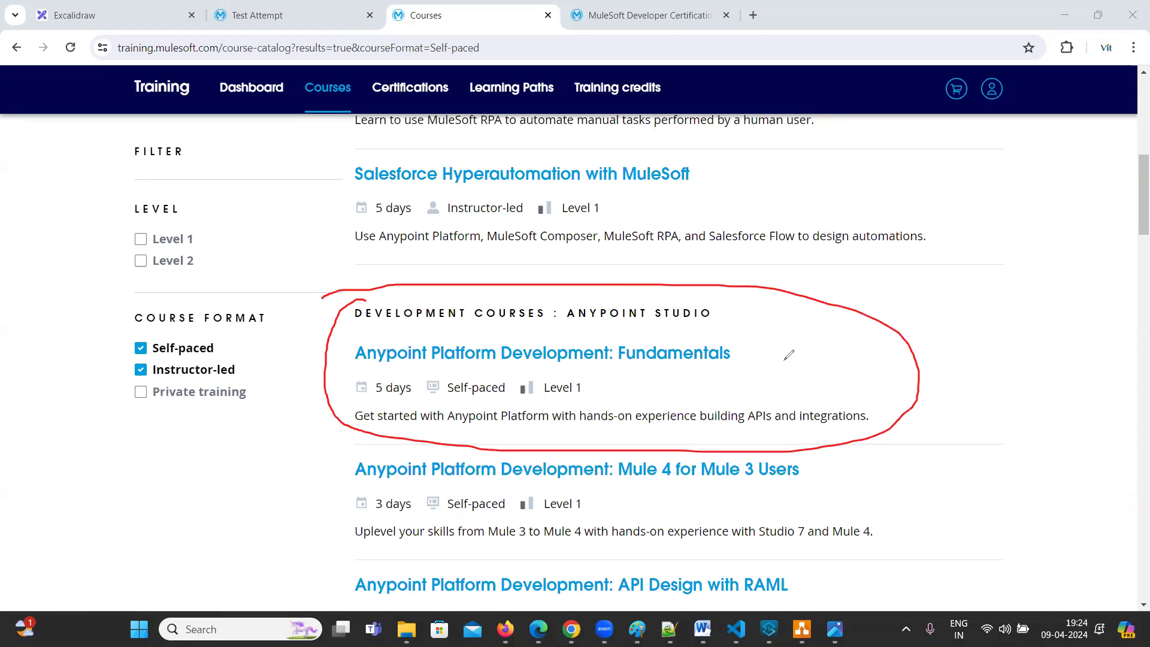
drag(765, 350, 833, 310)
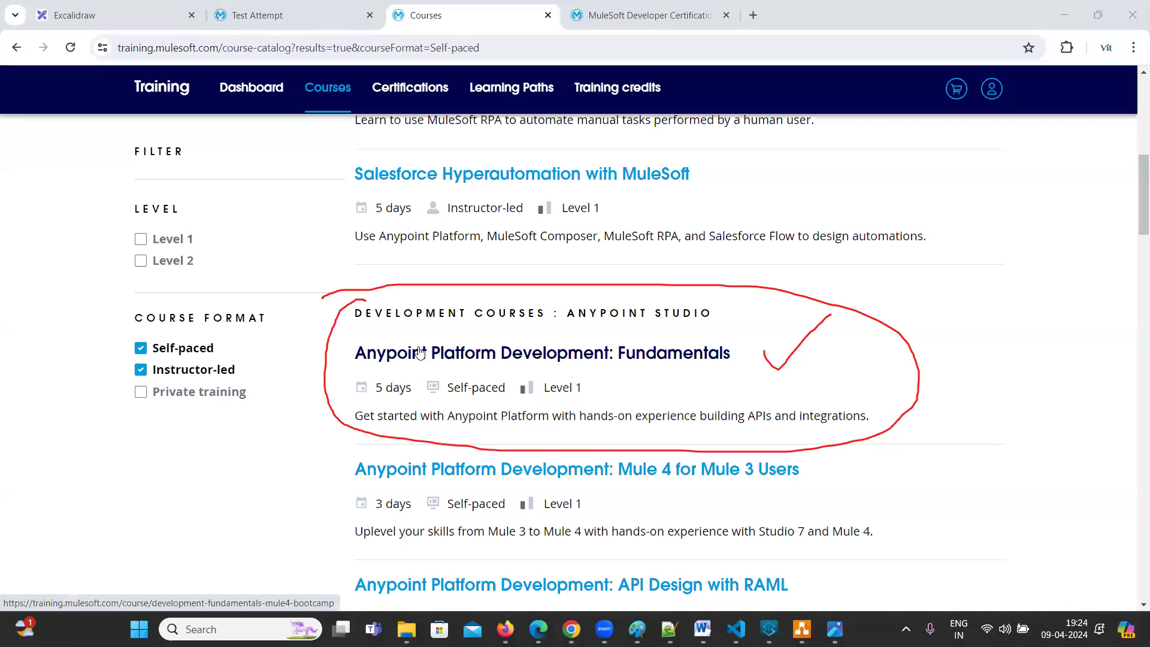
click(545, 353)
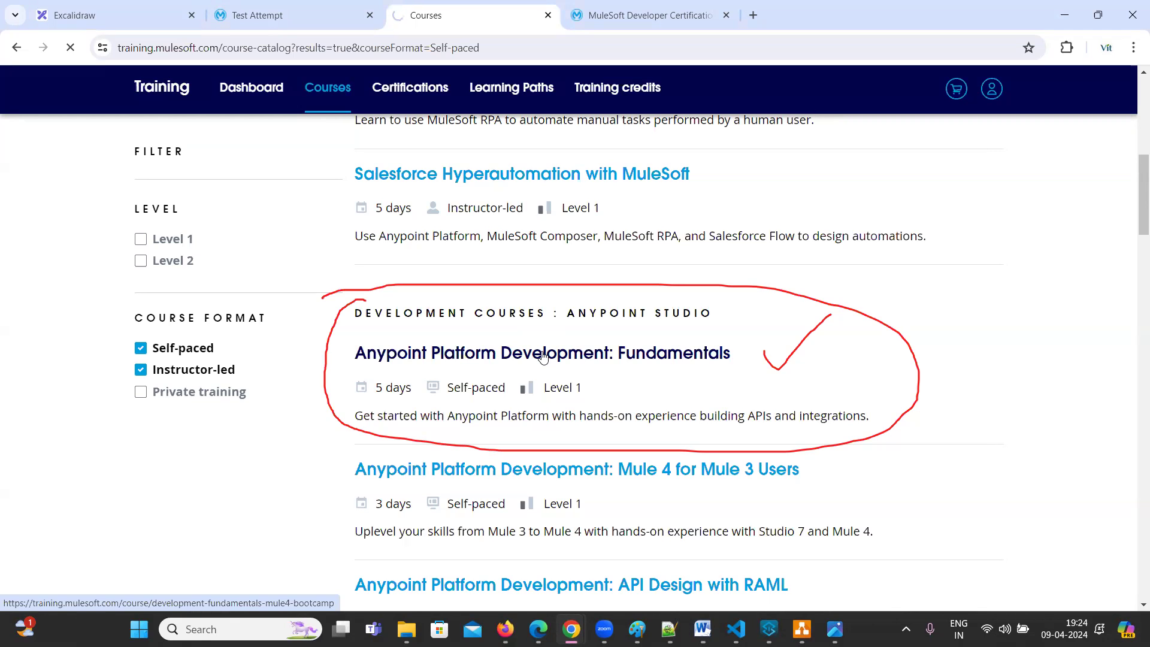
Open the Fundamentals course page, register for the Self-paced session and confirm the enrollment
click(542, 336)
click(538, 357)
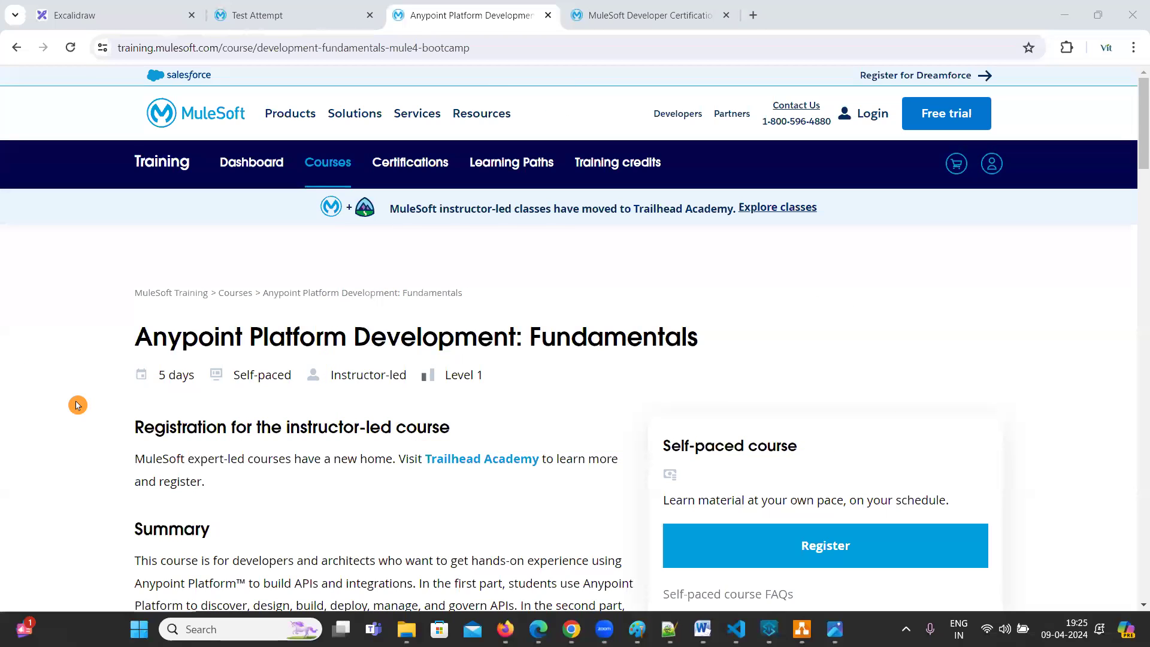
scroll(786, 501, down, 1)
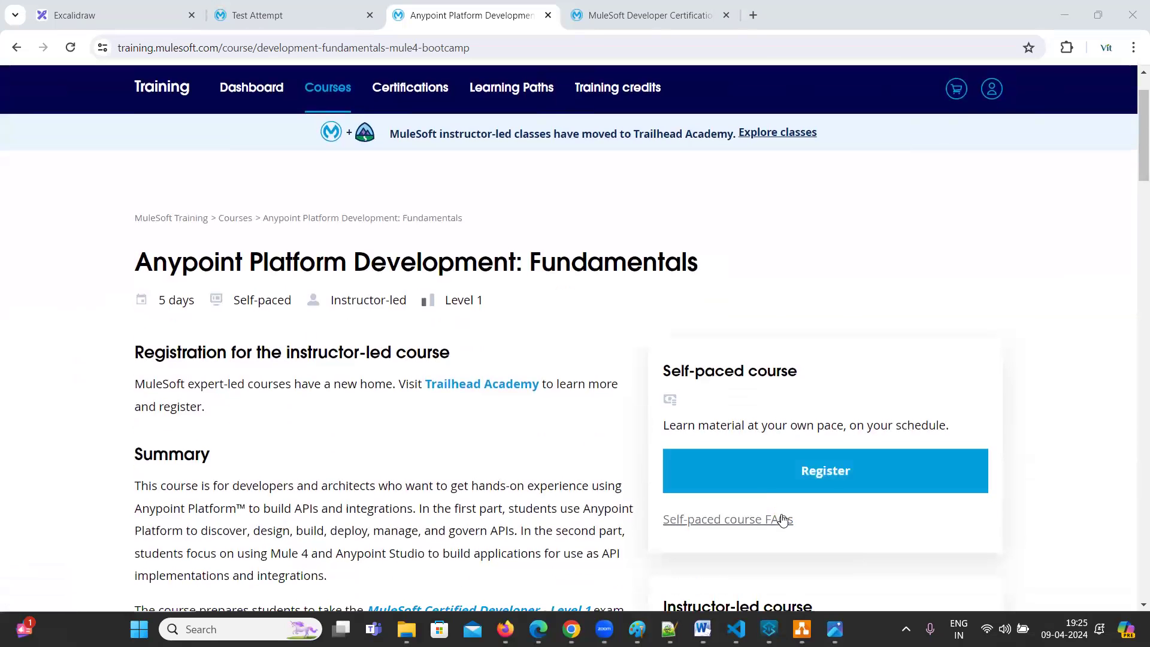
click(775, 470)
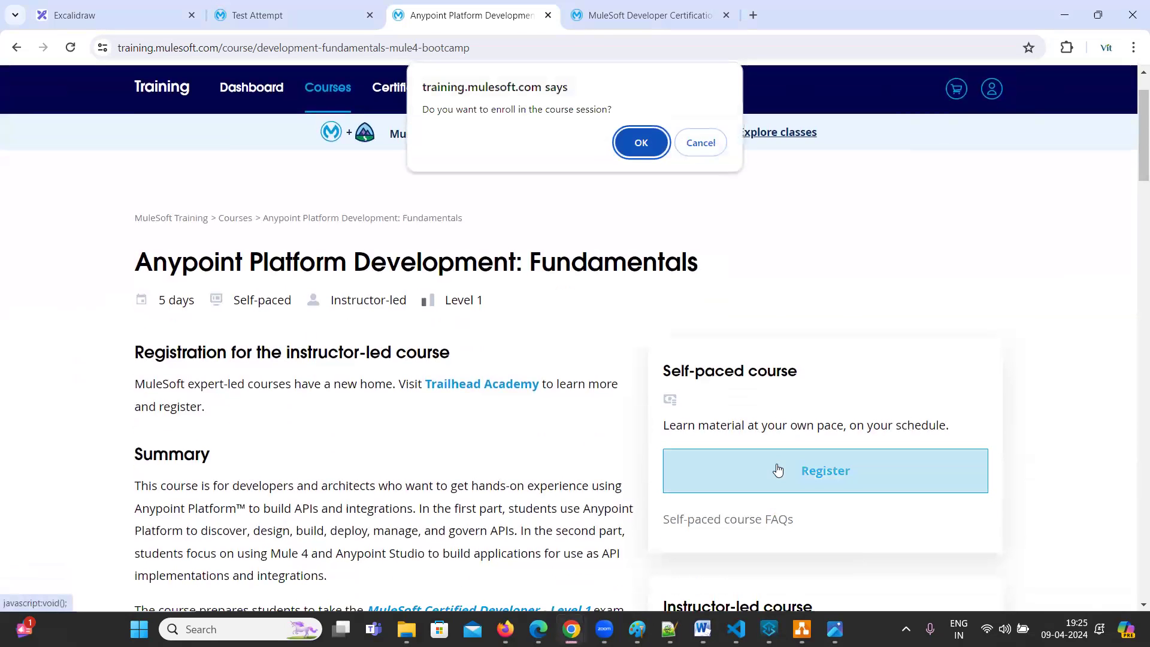
click(646, 151)
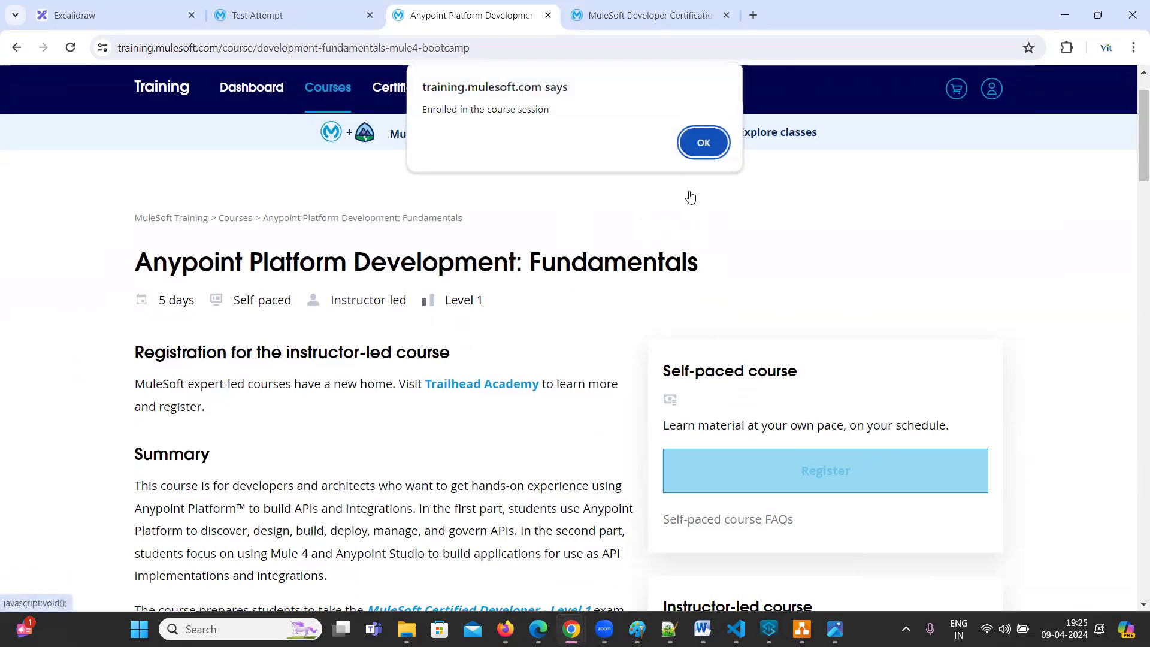
Acknowledge the 'Enrolled in the course session' alert to go to the course player
click(703, 141)
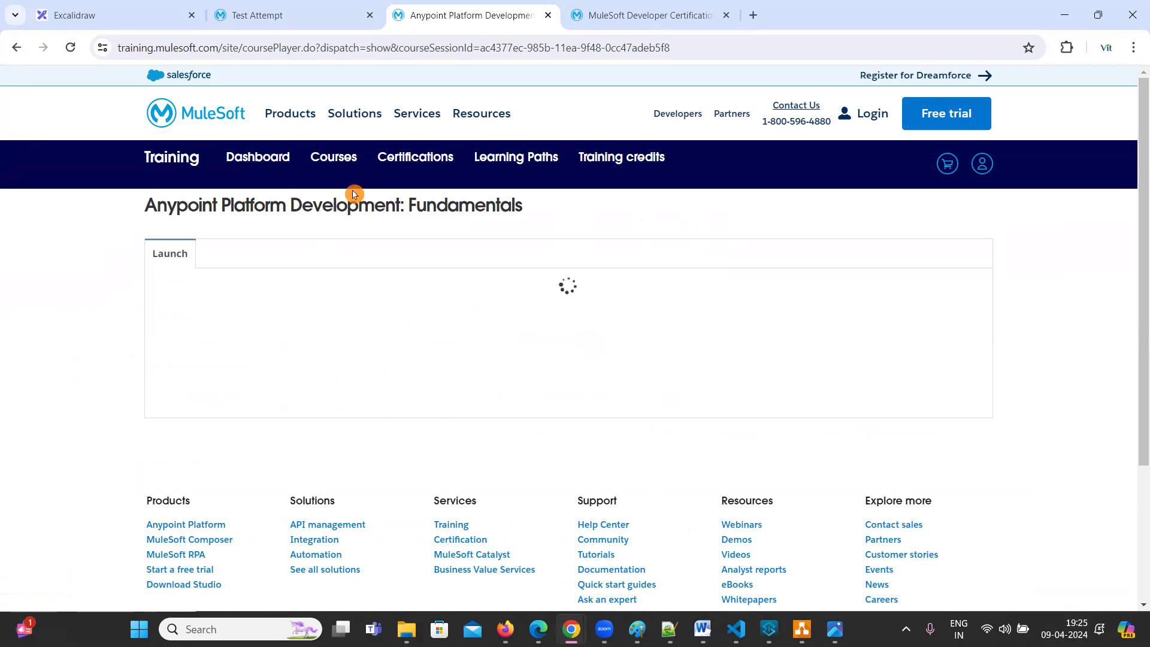
mouse_move(462, 111)
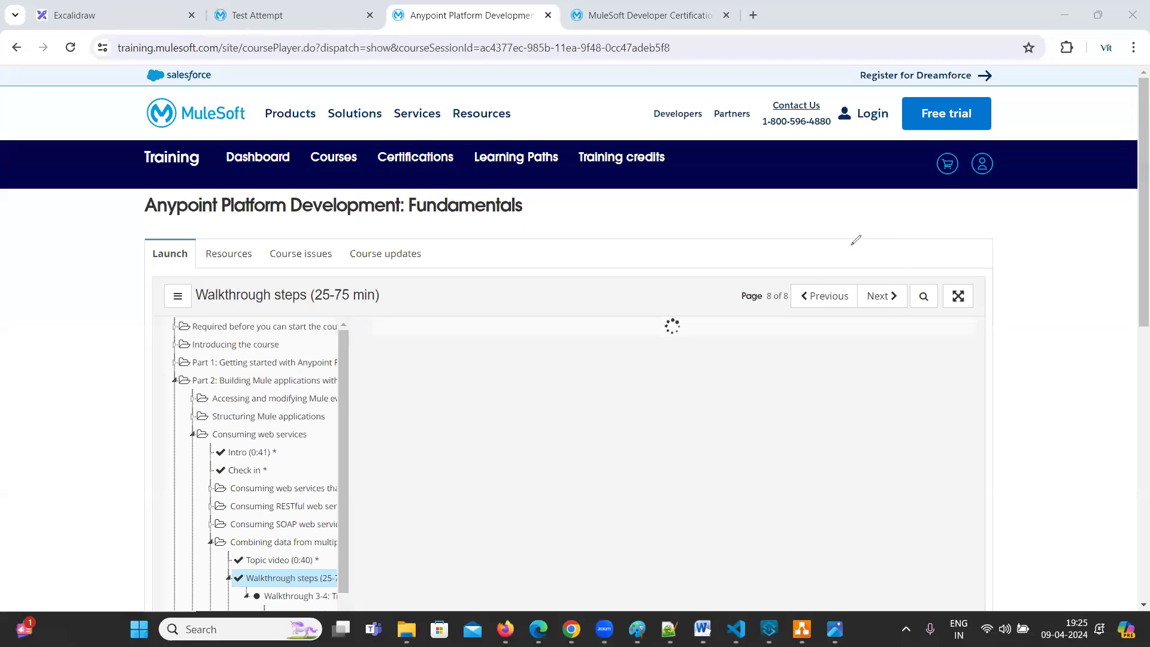
mouse_move(847, 225)
mouse_down()
mouse_move(854, 252)
mouse_move(917, 219)
mouse_up()
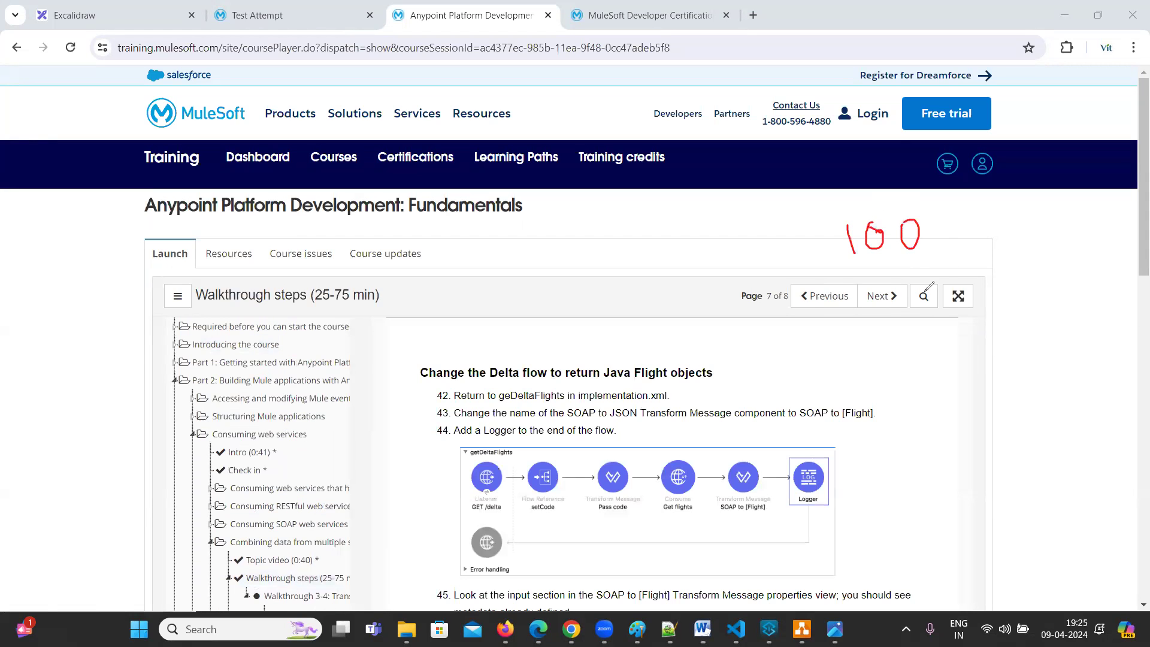
drag(988, 207, 988, 243)
drag(837, 295, 995, 248)
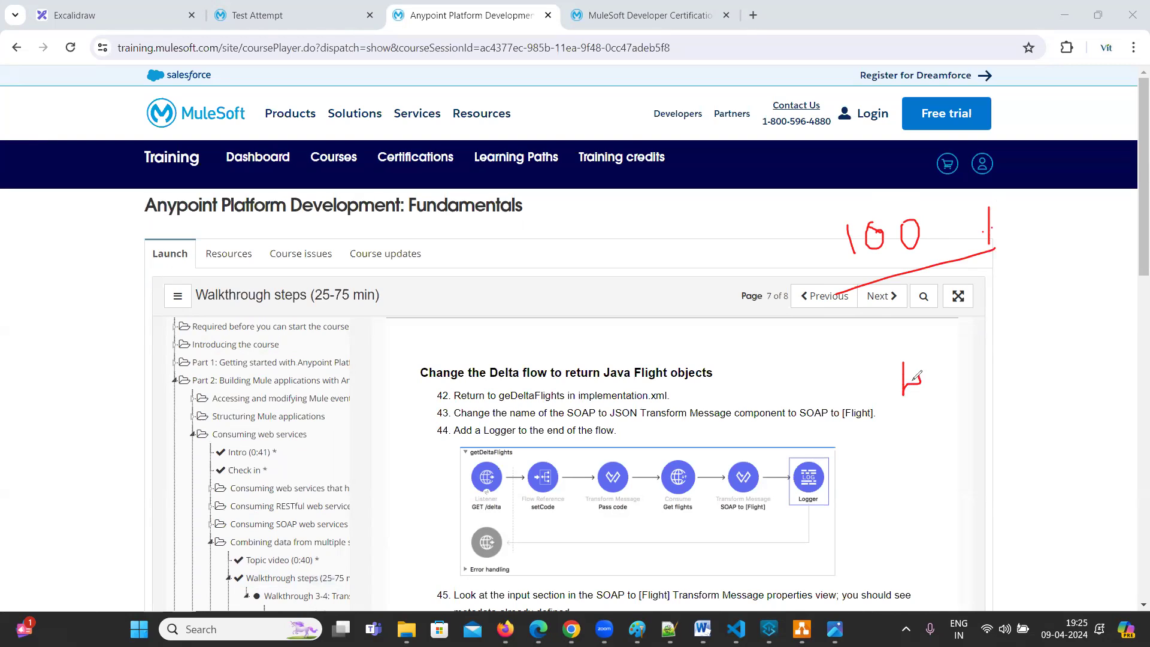
mouse_move(953, 364)
mouse_down()
mouse_move(952, 388)
mouse_move(989, 388)
mouse_up()
drag(909, 453, 1001, 414)
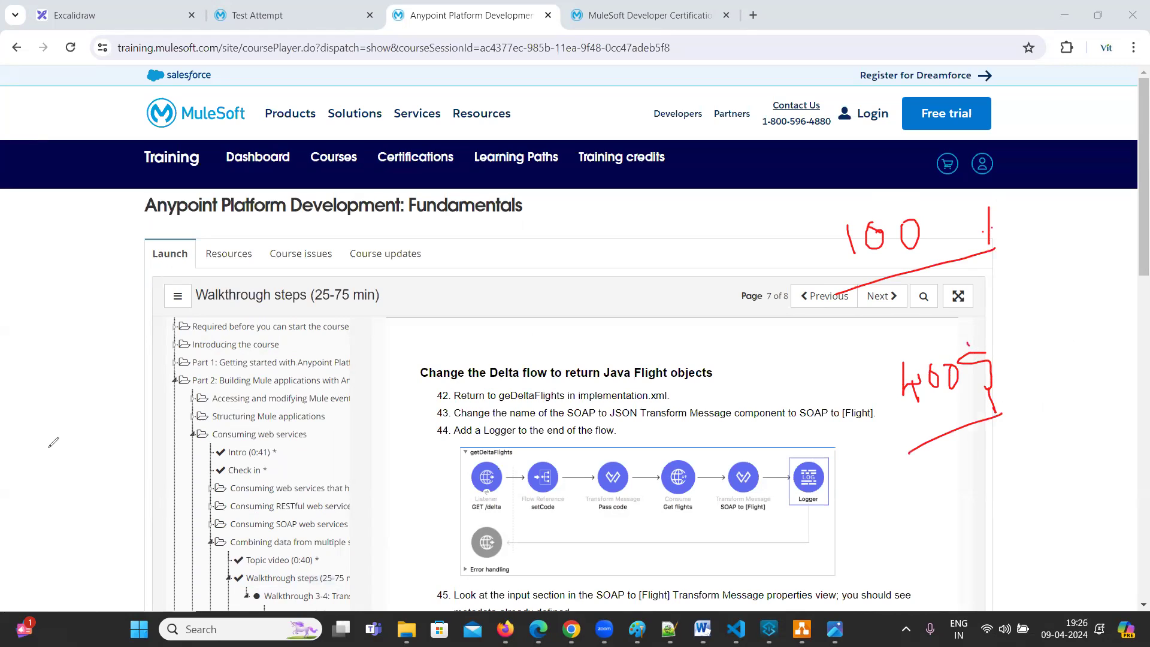
key(e)
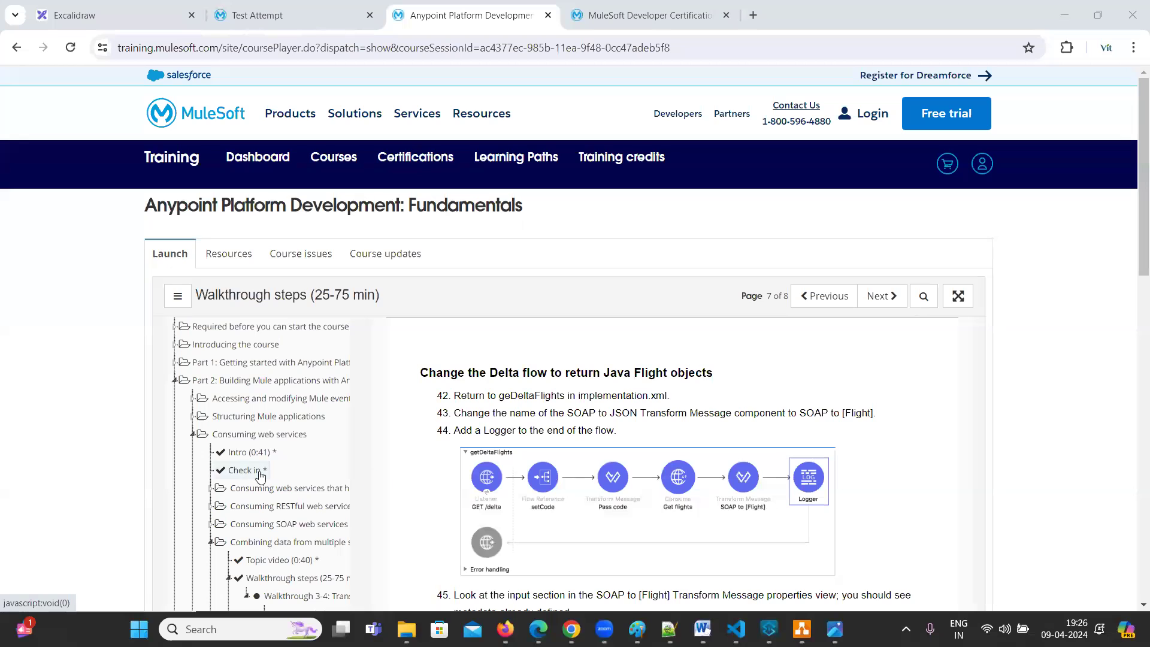
Collapse Part 2, expand 'Required before you can start the course' and open its Instructions page
click(174, 381)
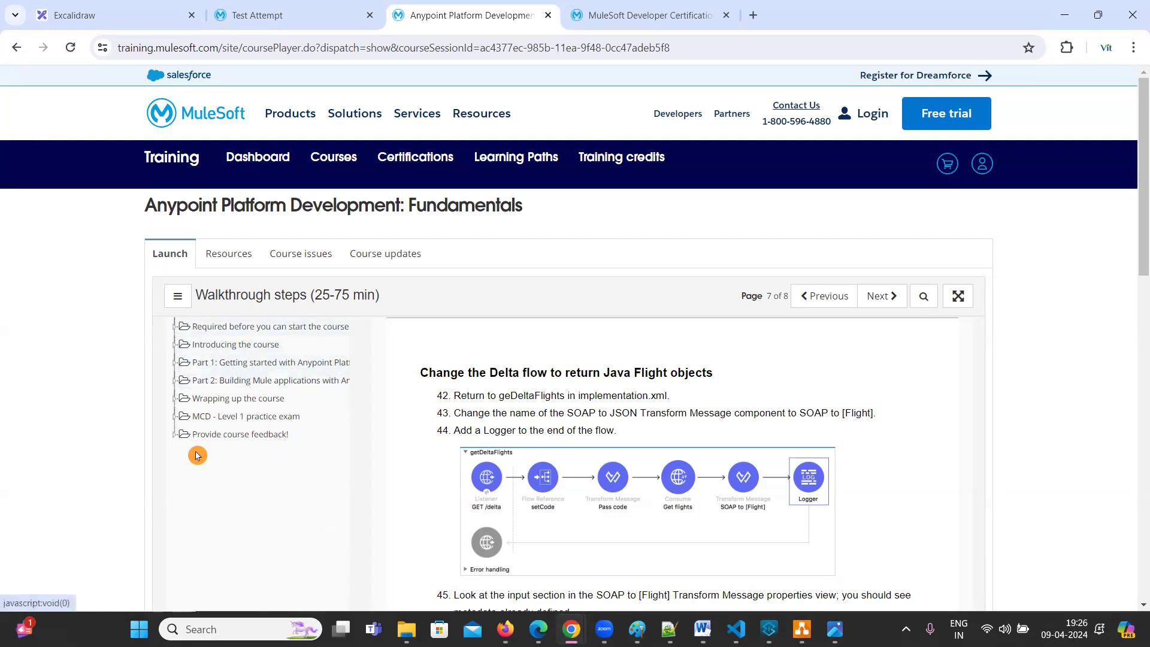
click(175, 328)
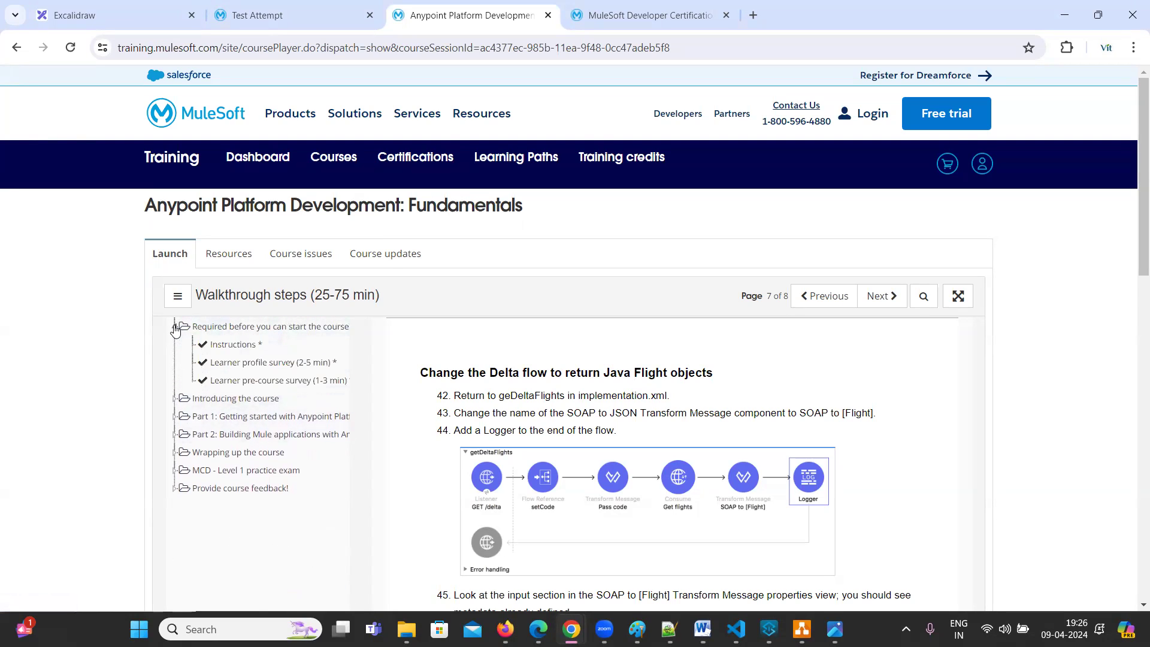
click(239, 352)
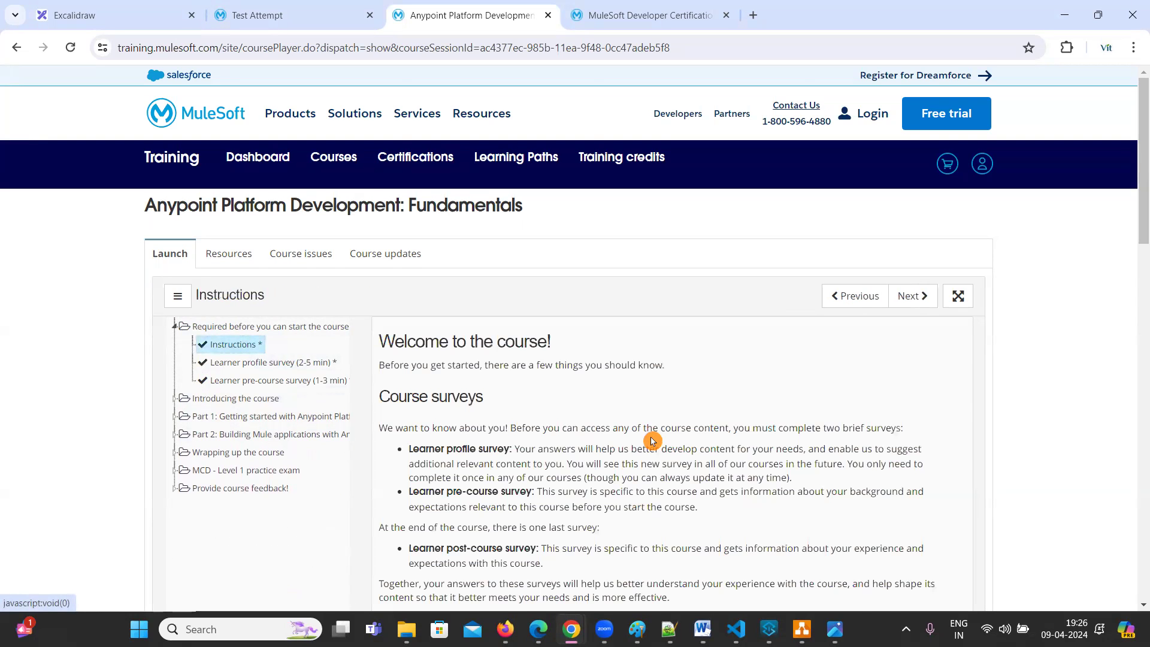
scroll(684, 438, down, 5)
scroll(665, 431, up, 10)
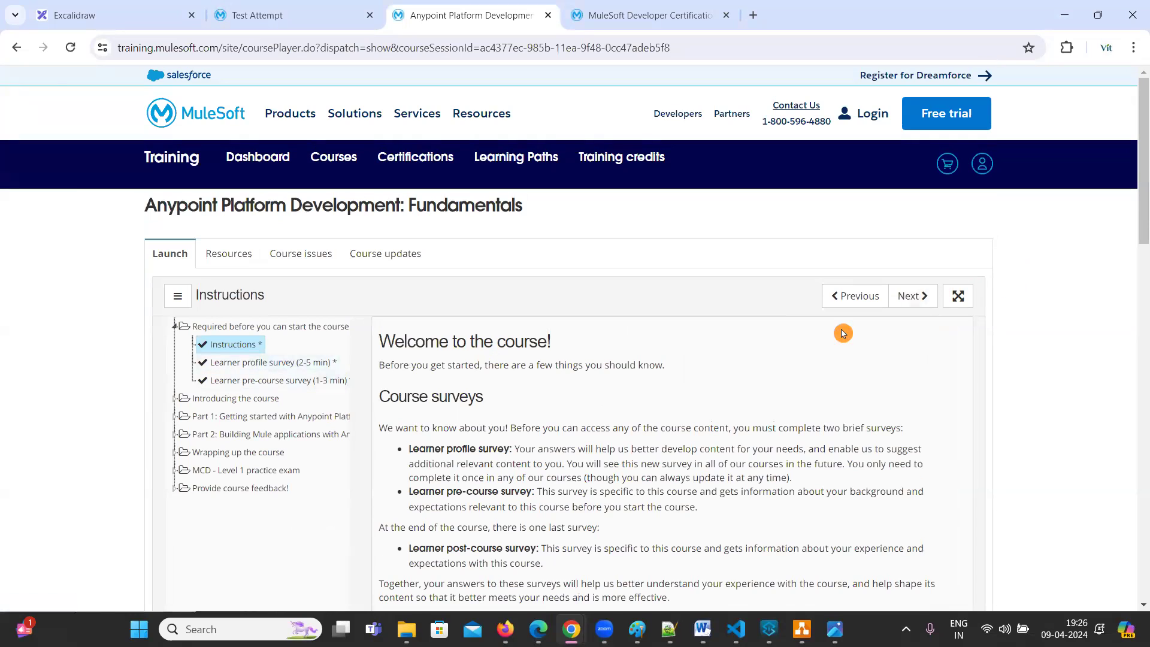
Advance through the Learner profile and pre-course surveys to the Intro (4:06) video under 'Introducing the course'
click(914, 297)
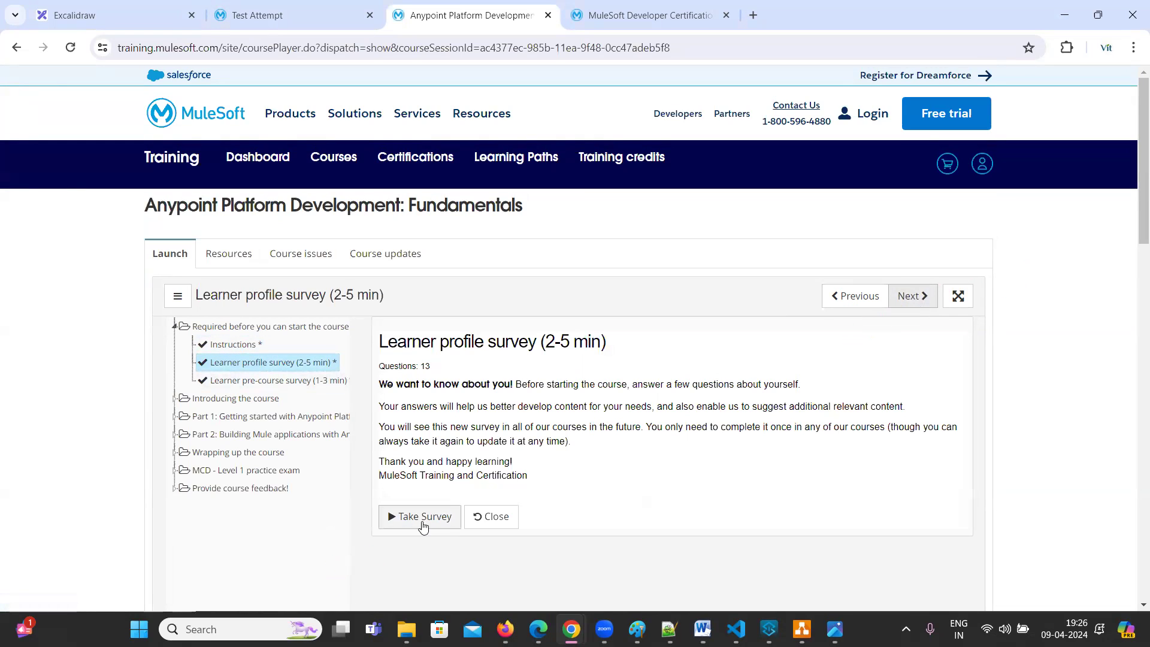
click(908, 298)
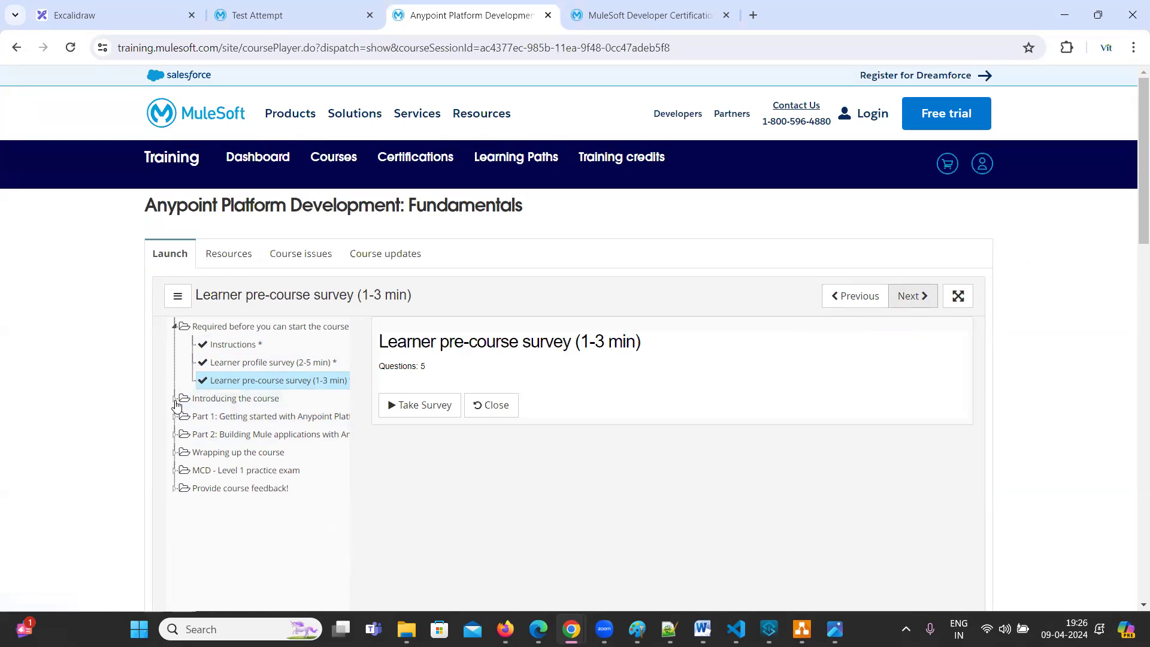
click(174, 399)
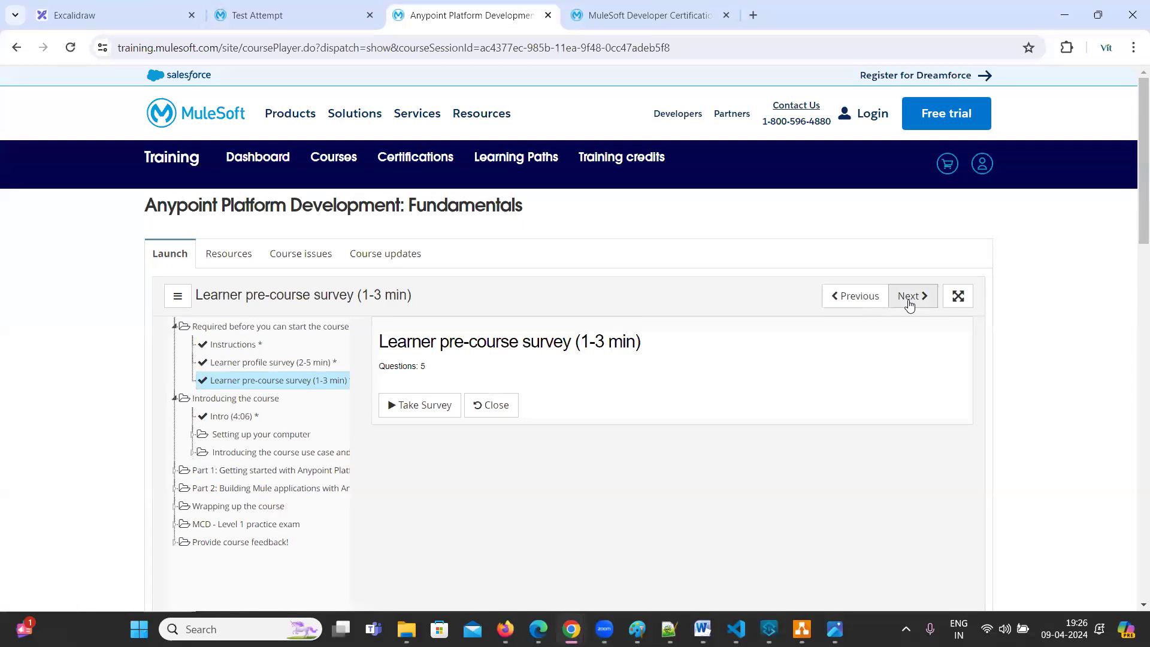
click(909, 297)
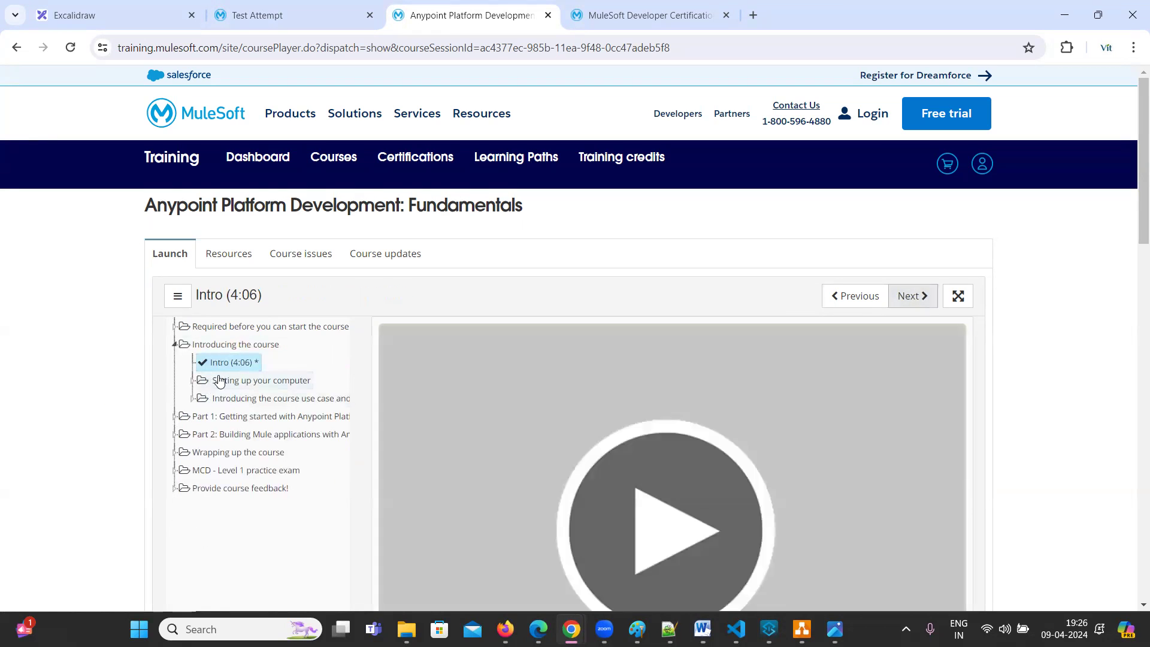
Expand 'Setting up your computer' in the course tree and select 'Walkthrough steps (15-45 min)'
scroll(667, 488, down, 3)
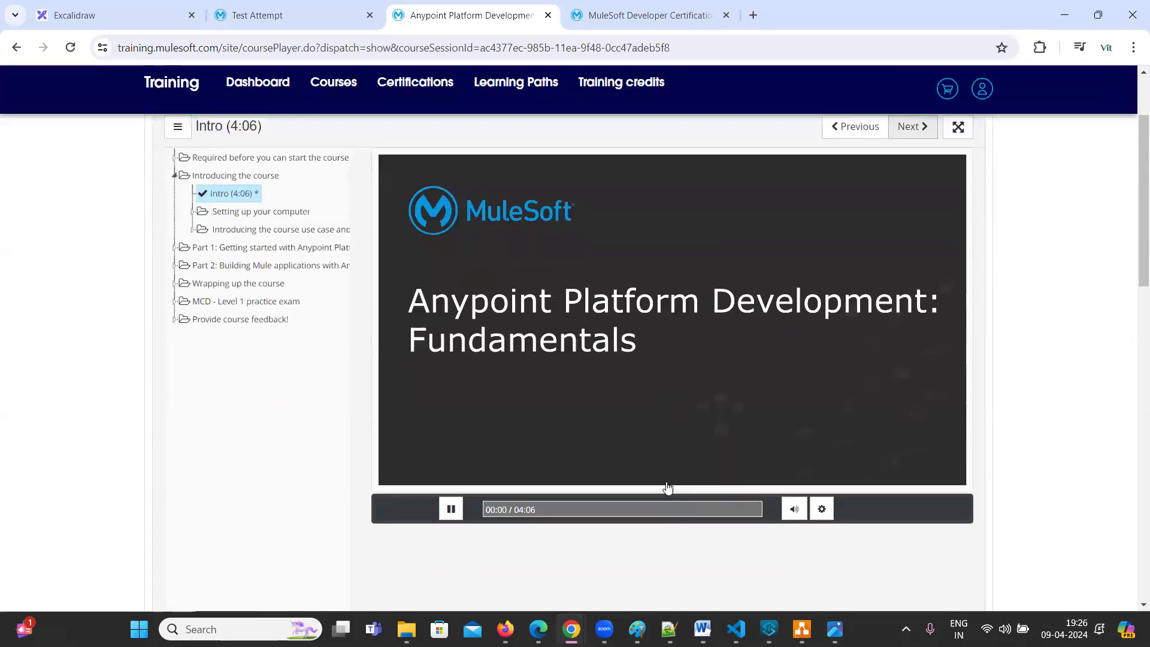
scroll(590, 412, up, 3)
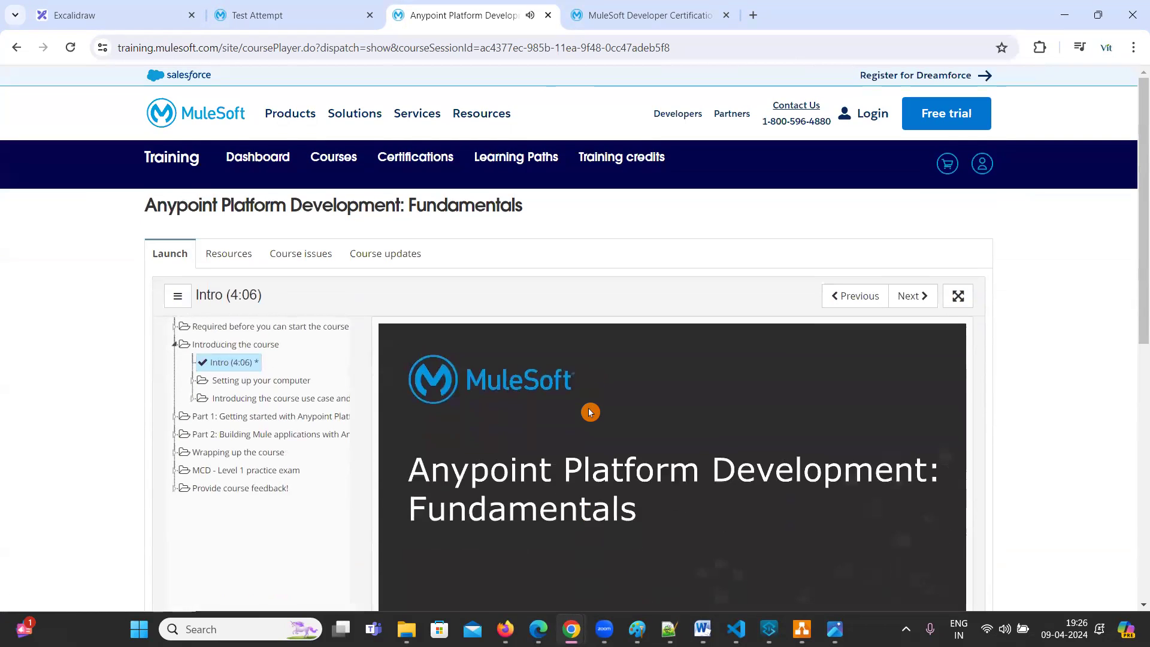
scroll(748, 439, down, 3)
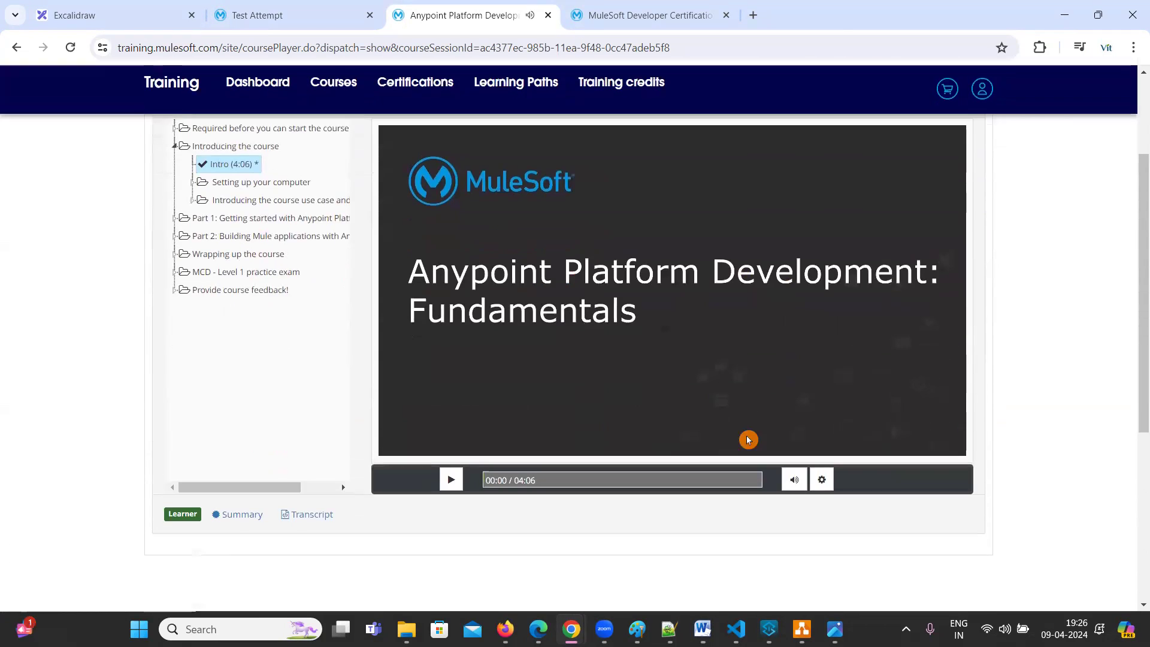
scroll(683, 440, up, 3)
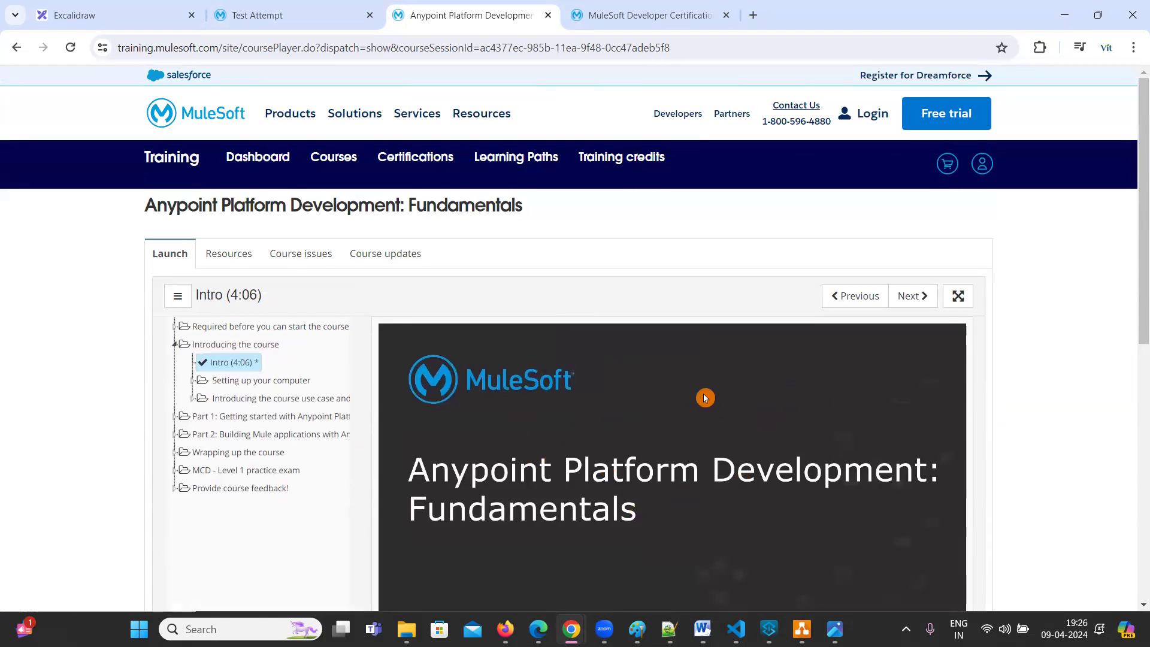
click(193, 380)
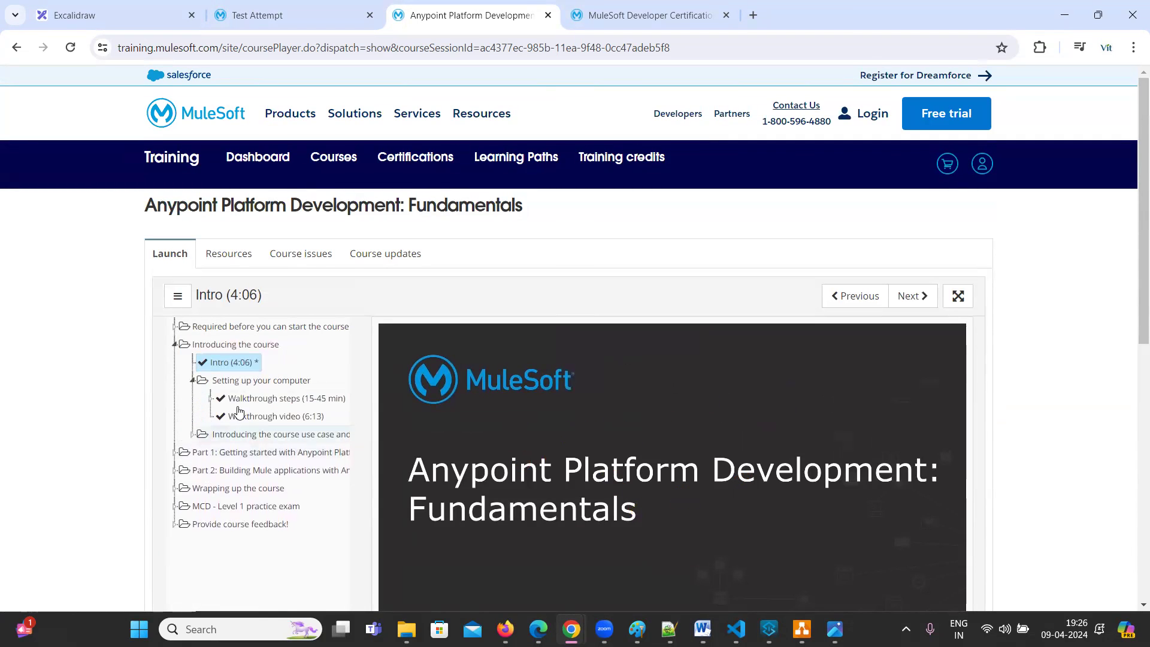
click(268, 400)
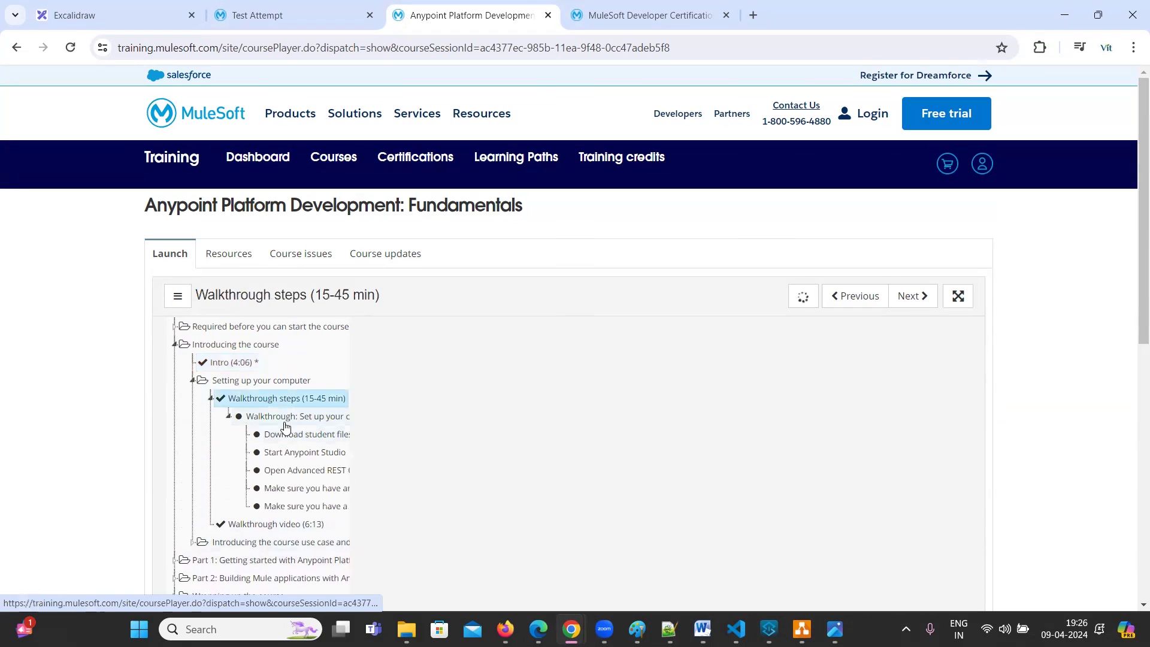
Open the computer setup walkthrough and circle its 15-45 min duration
click(285, 422)
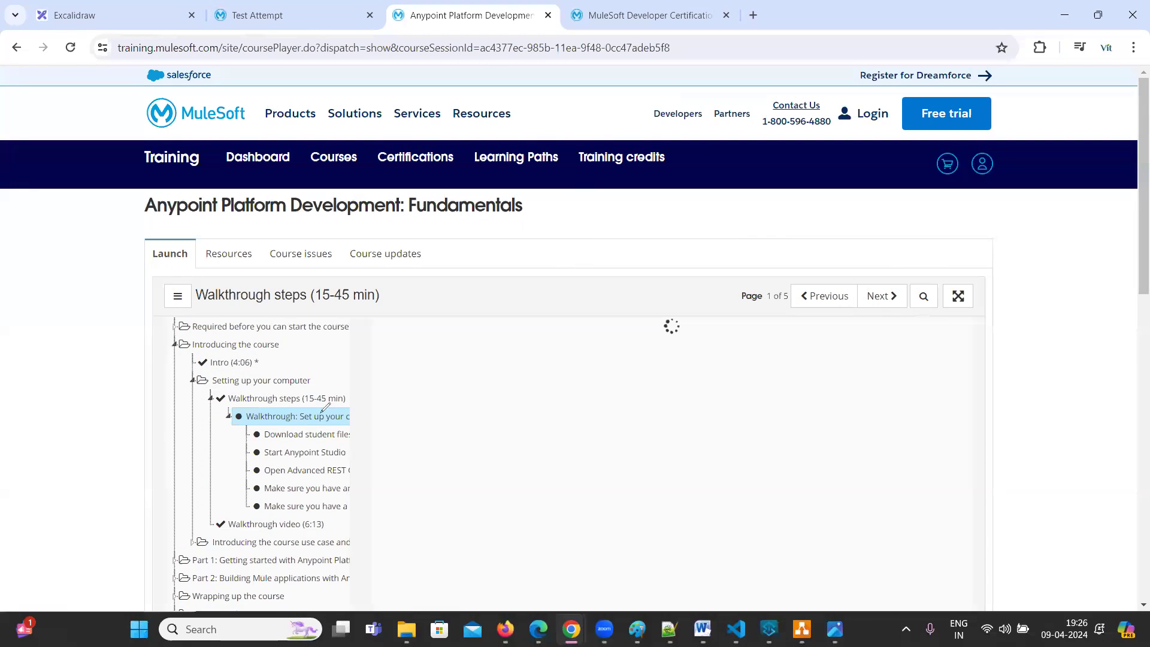
mouse_move(330, 414)
mouse_down()
mouse_move(355, 377)
mouse_move(301, 384)
mouse_up()
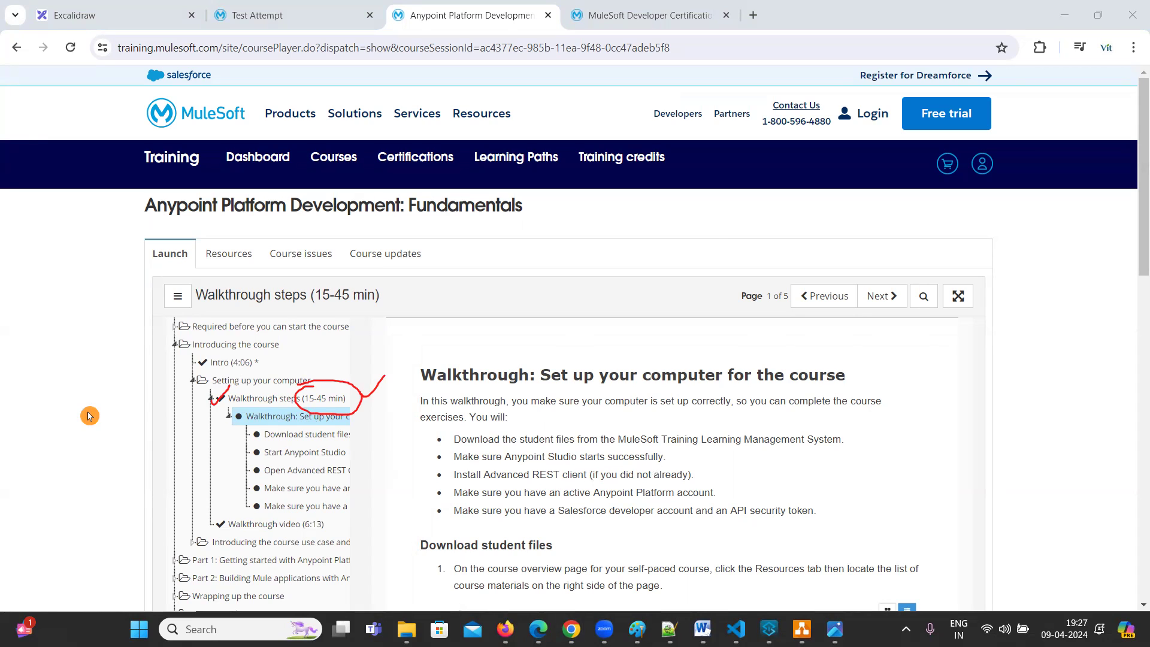
scroll(721, 431, down, 10)
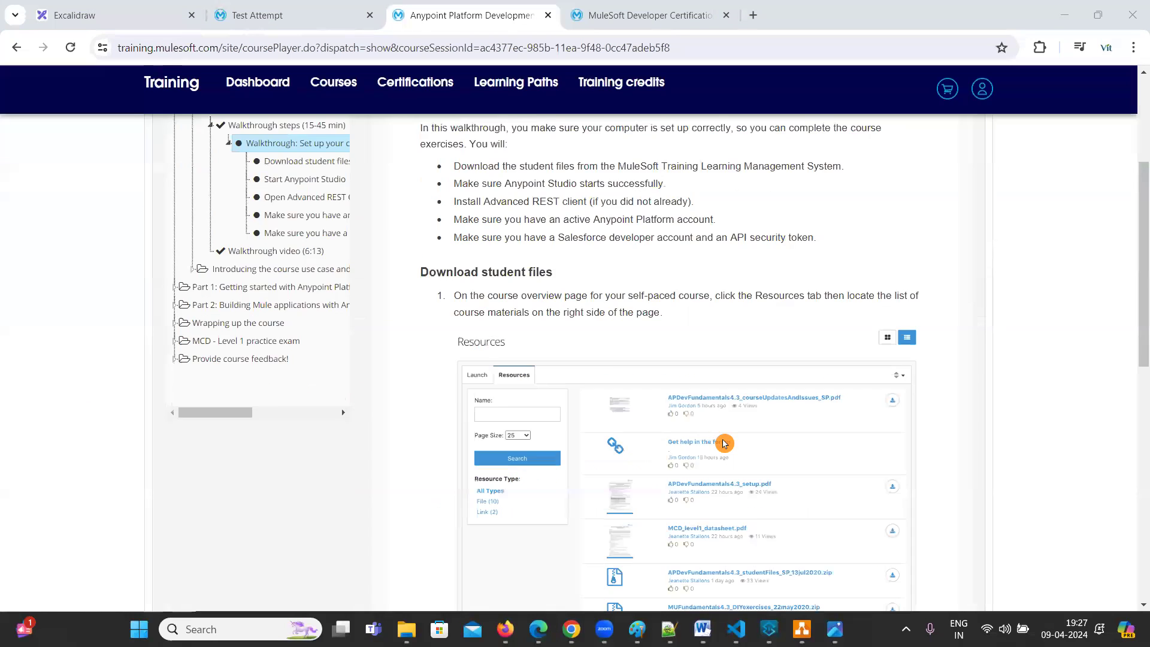
scroll(719, 436, up, 6)
scroll(719, 436, up, 6)
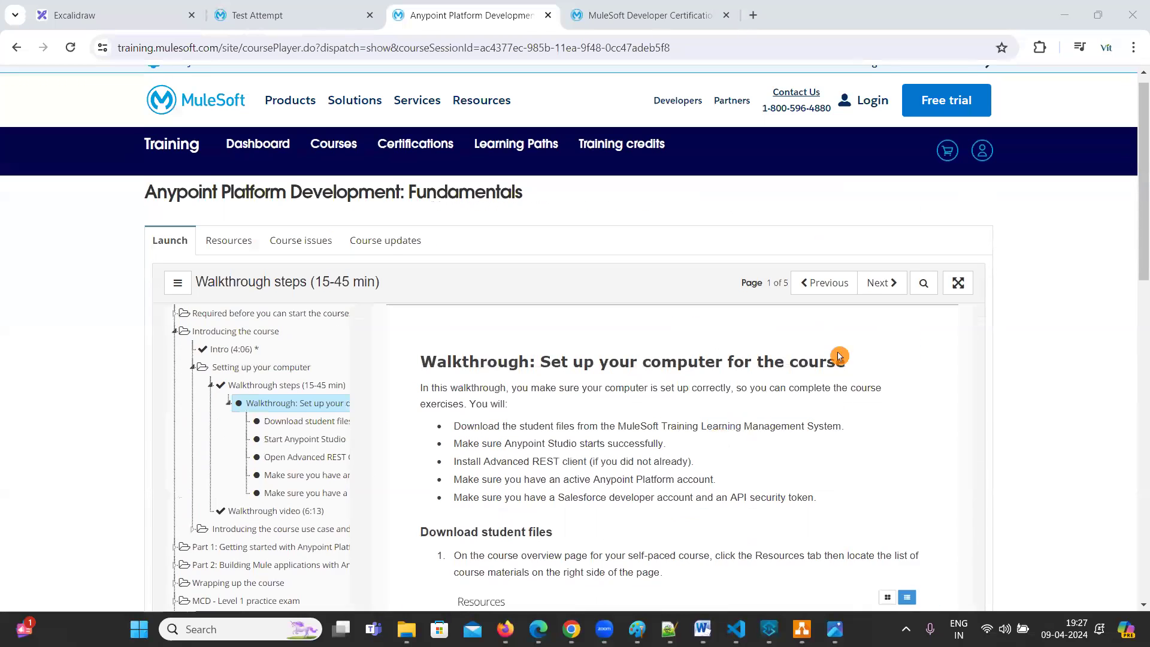
Page through walkthrough pages 2 to 5, then continue to the Walkthrough video (6:13)
click(881, 296)
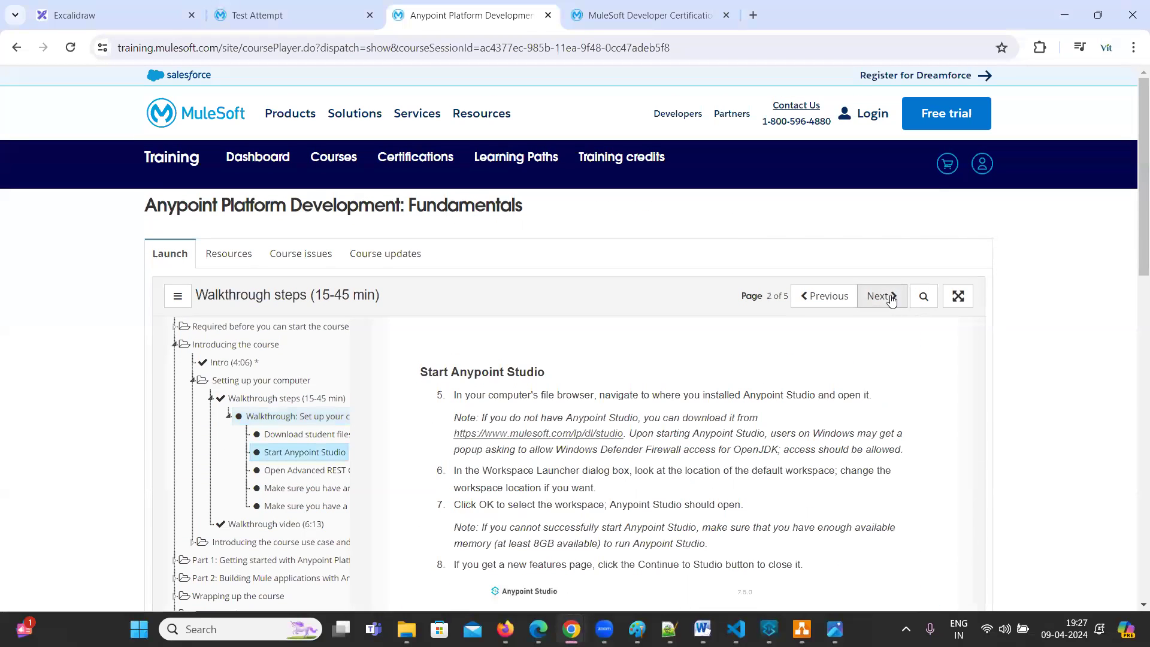
click(890, 299)
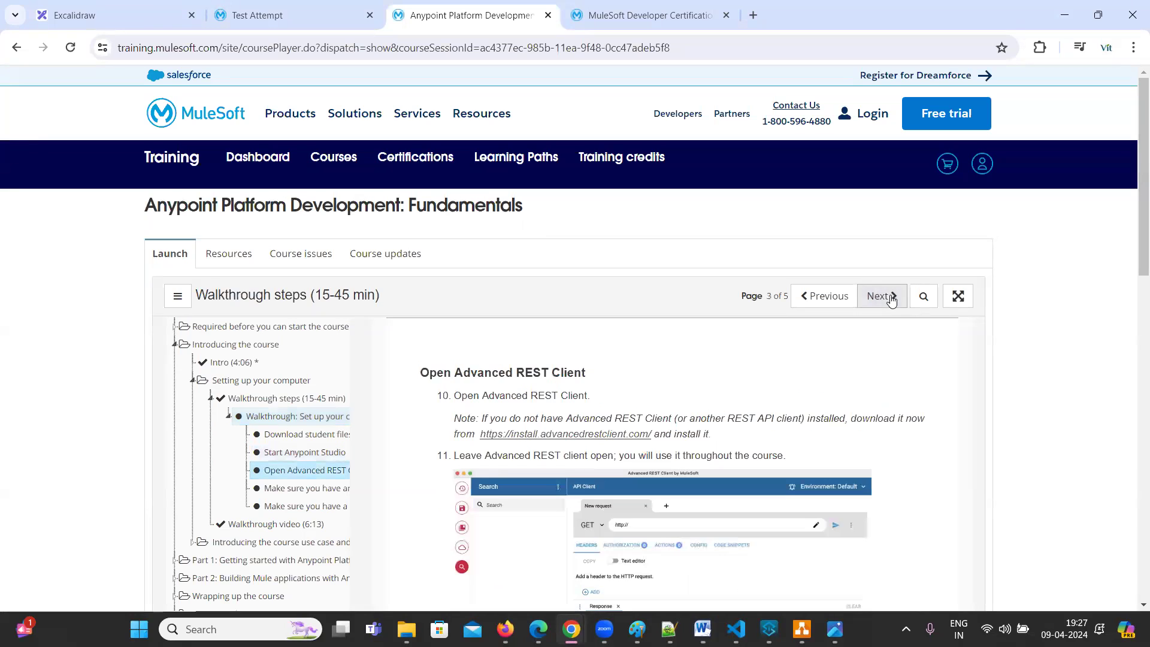
scroll(650, 469, down, 5)
scroll(807, 331, up, 5)
click(884, 298)
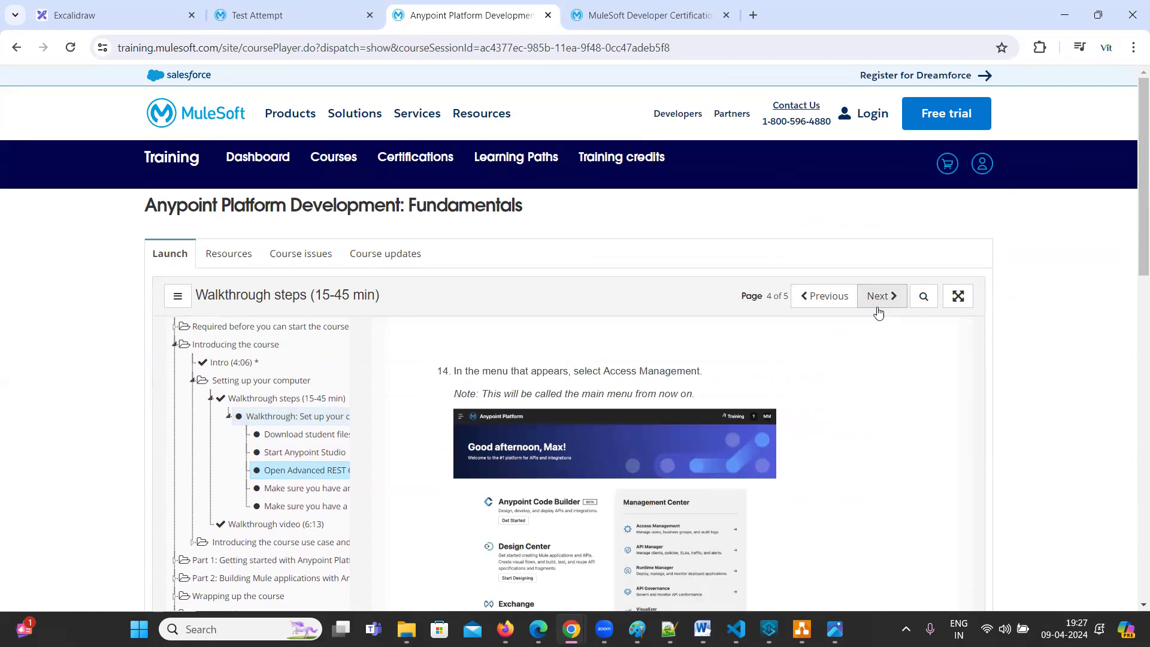
click(878, 302)
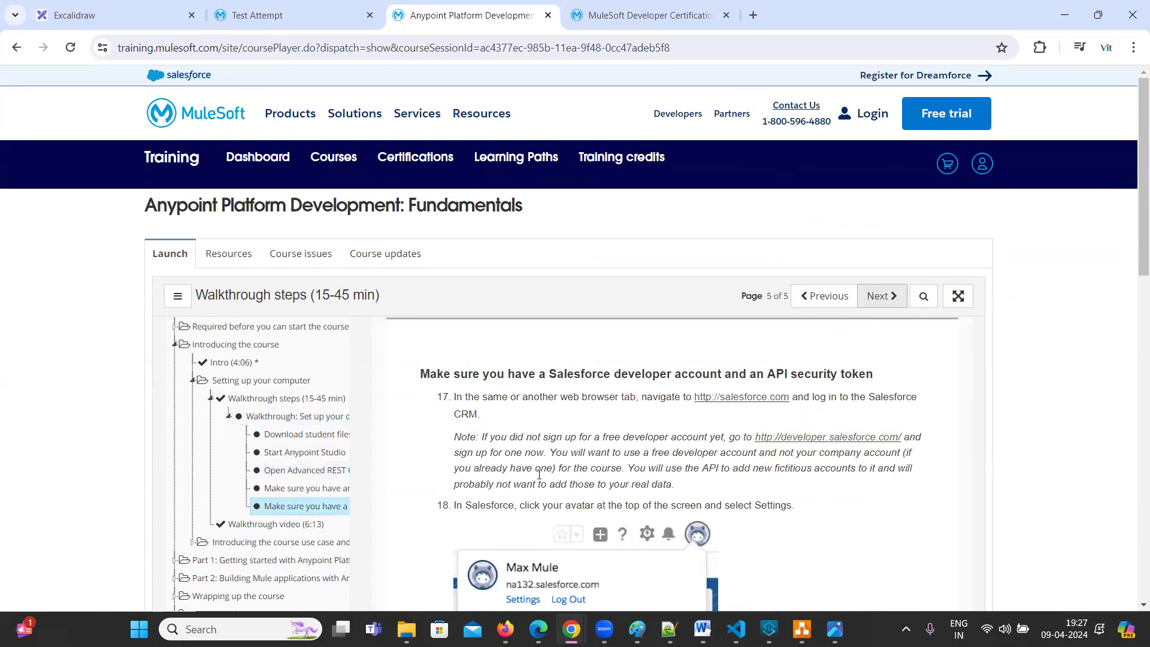
scroll(539, 475, down, 5)
scroll(284, 427, up, 5)
click(881, 296)
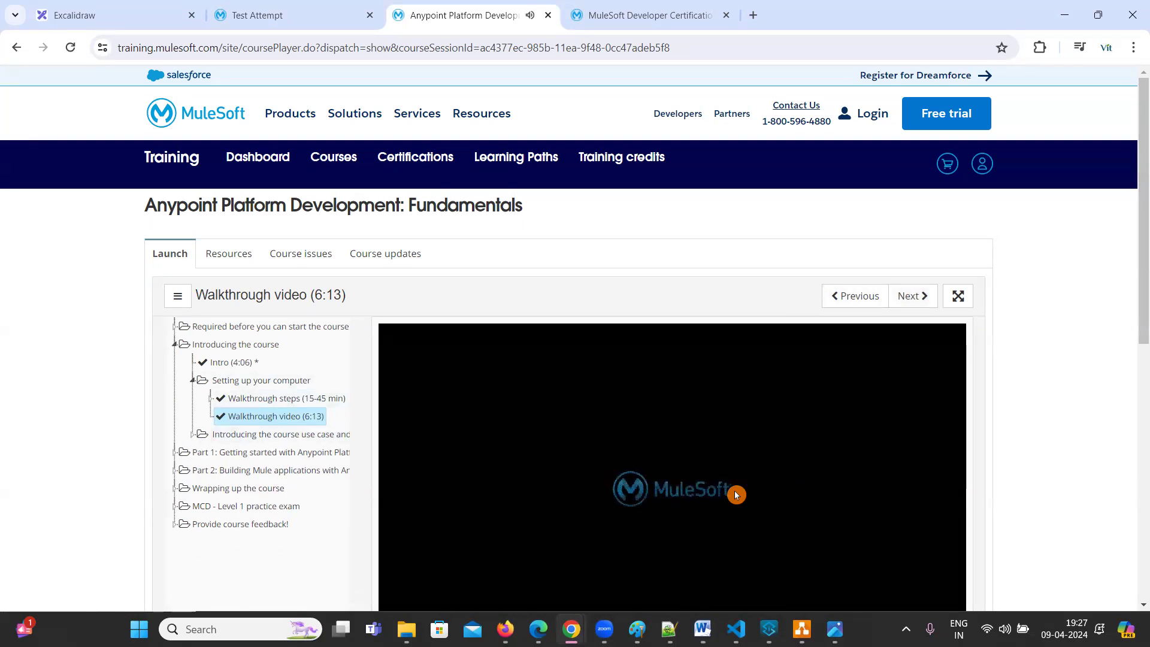
Expand the course use case section, Part 1, and its application networks section
click(194, 436)
click(174, 489)
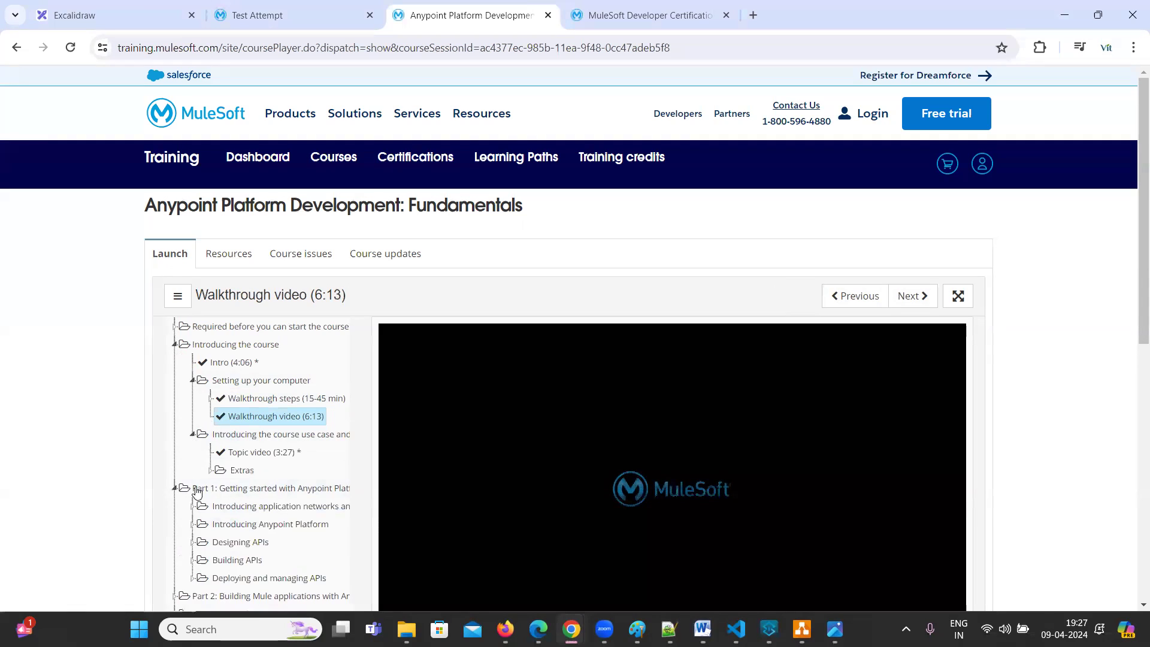
scroll(281, 455, down, 1)
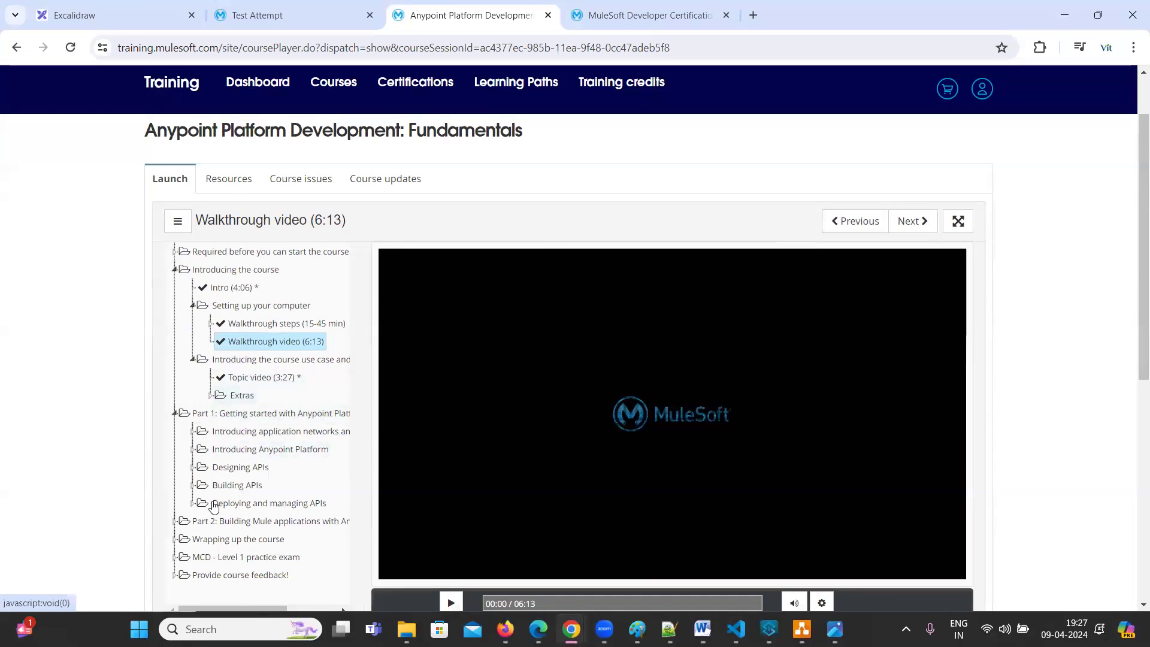
click(194, 437)
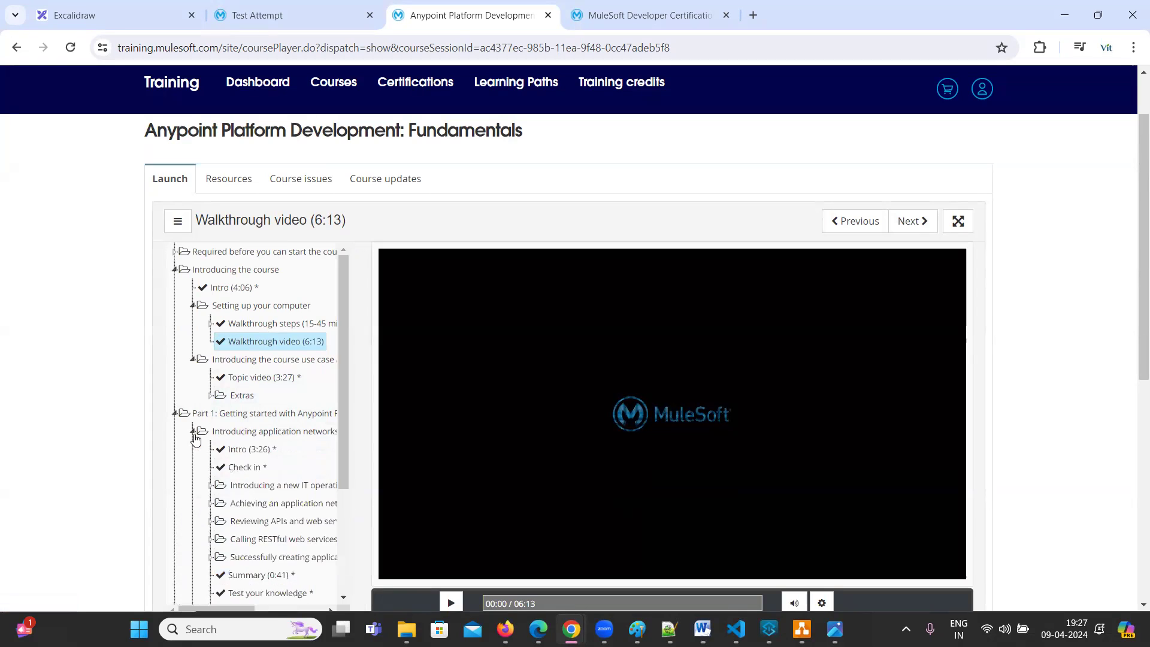
scroll(272, 443, down, 2)
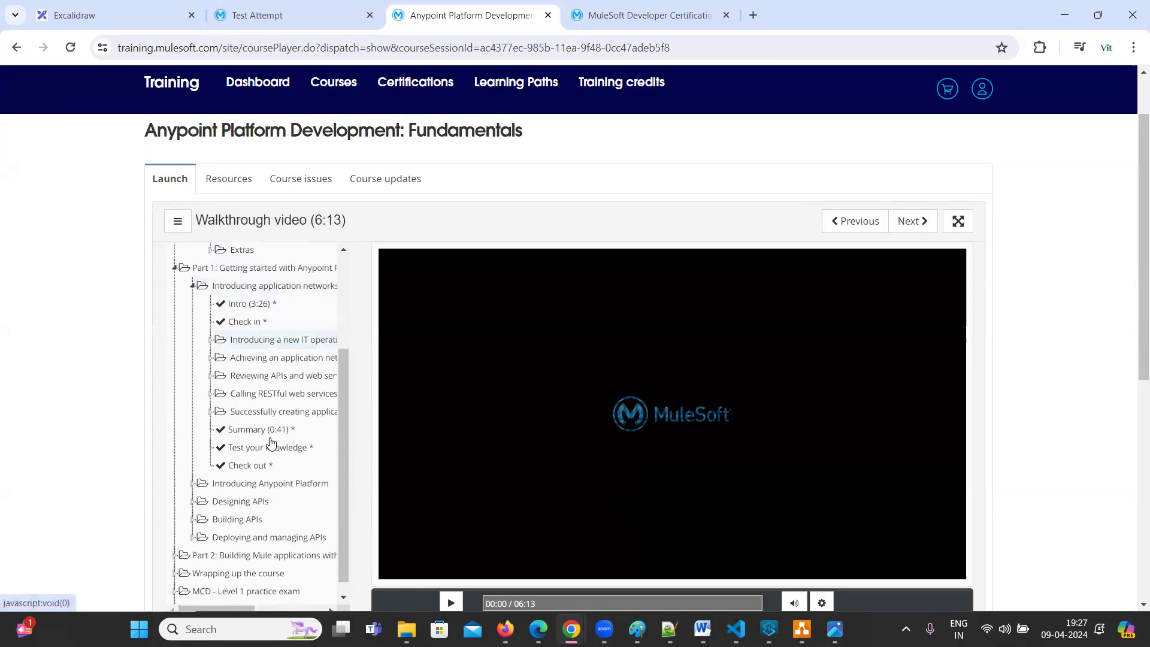
Expand the lessons on new IT operations, achieving an application network, and reviewing APIs and web services
click(212, 337)
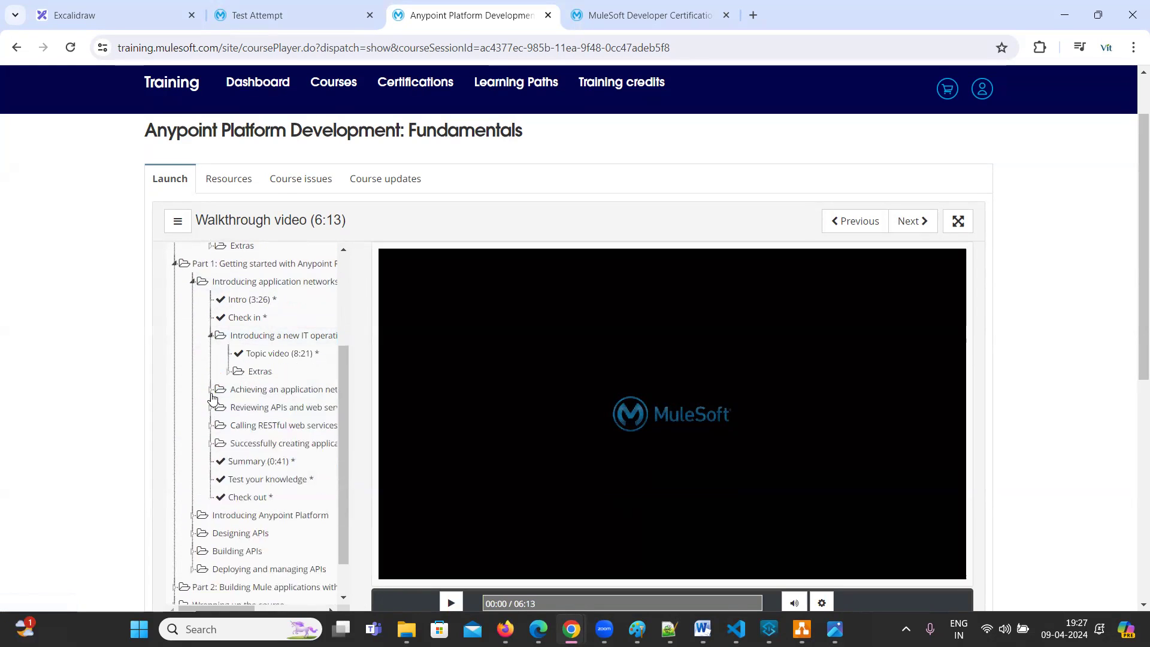
click(212, 390)
click(211, 446)
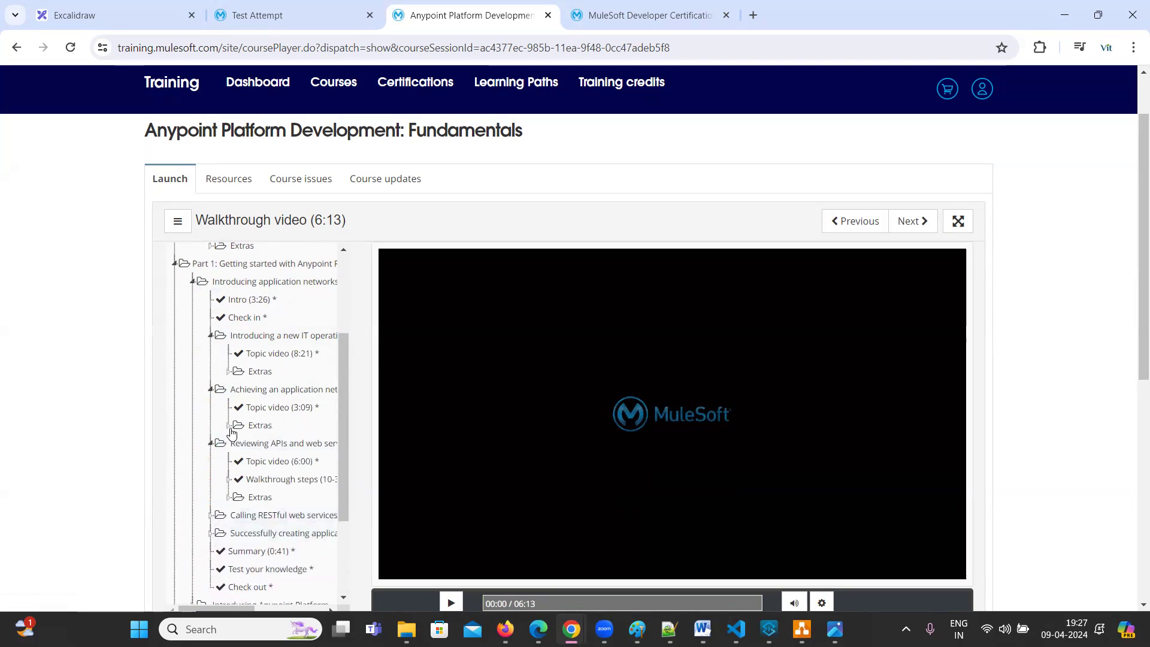
scroll(212, 419, down, 2)
Expand the Calling RESTful web services and creating applications lessons with their extras, then return to the top
click(211, 382)
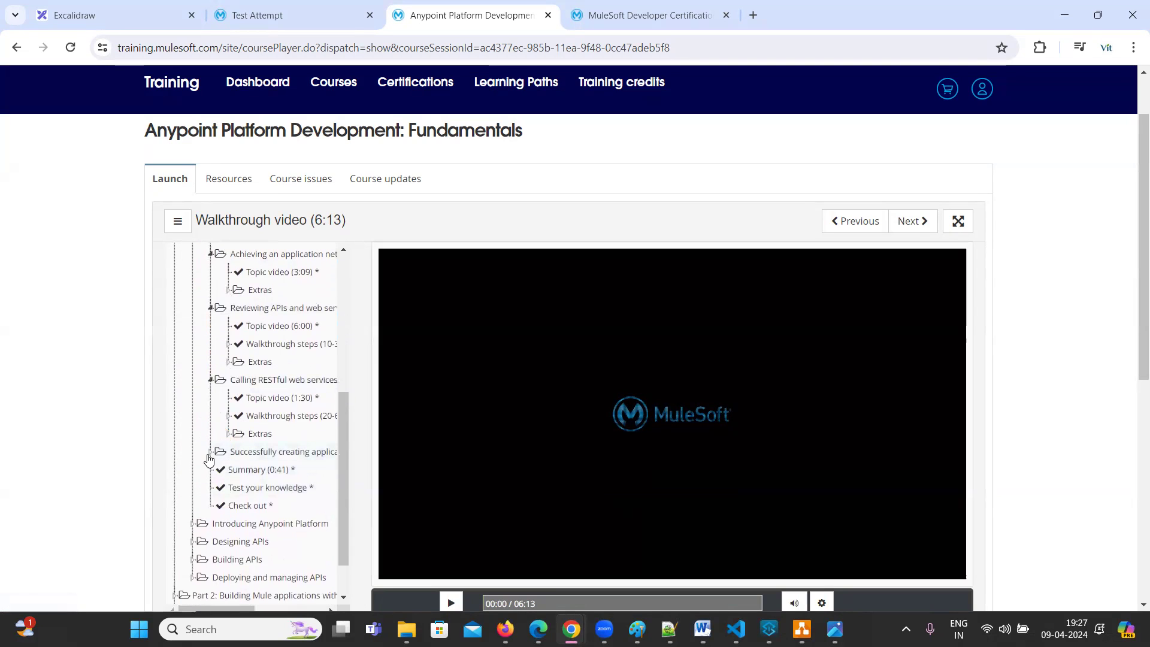
click(210, 450)
scroll(316, 419, down, 1)
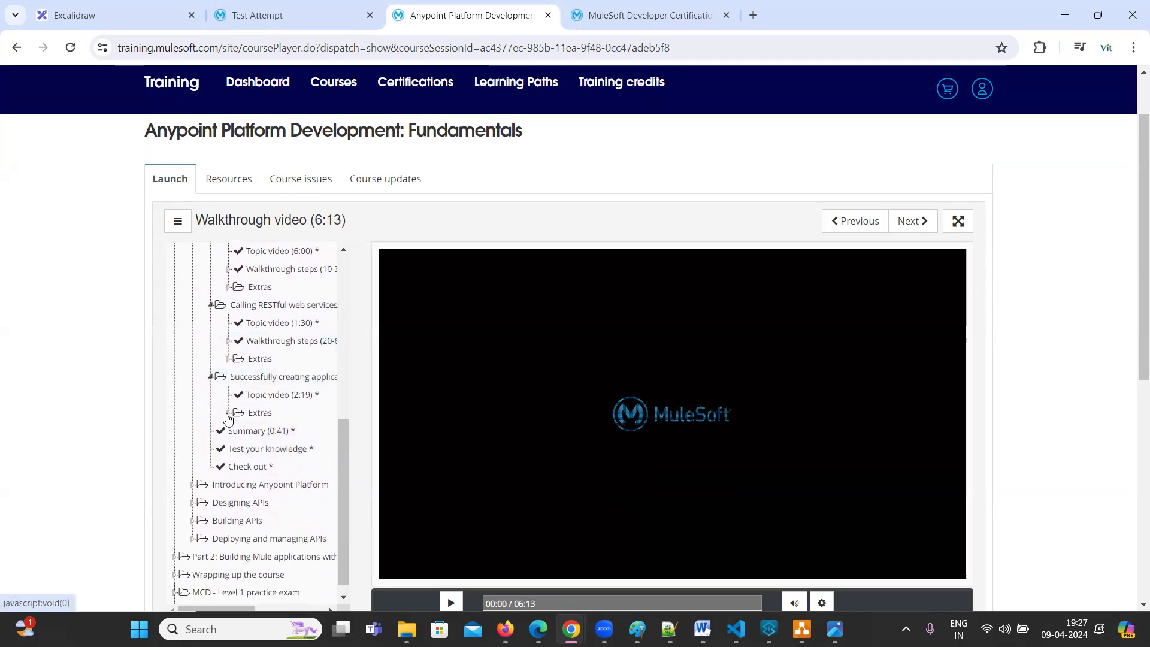
click(228, 413)
scroll(311, 453, down, 1)
scroll(300, 451, down, 3)
scroll(269, 374, up, 5)
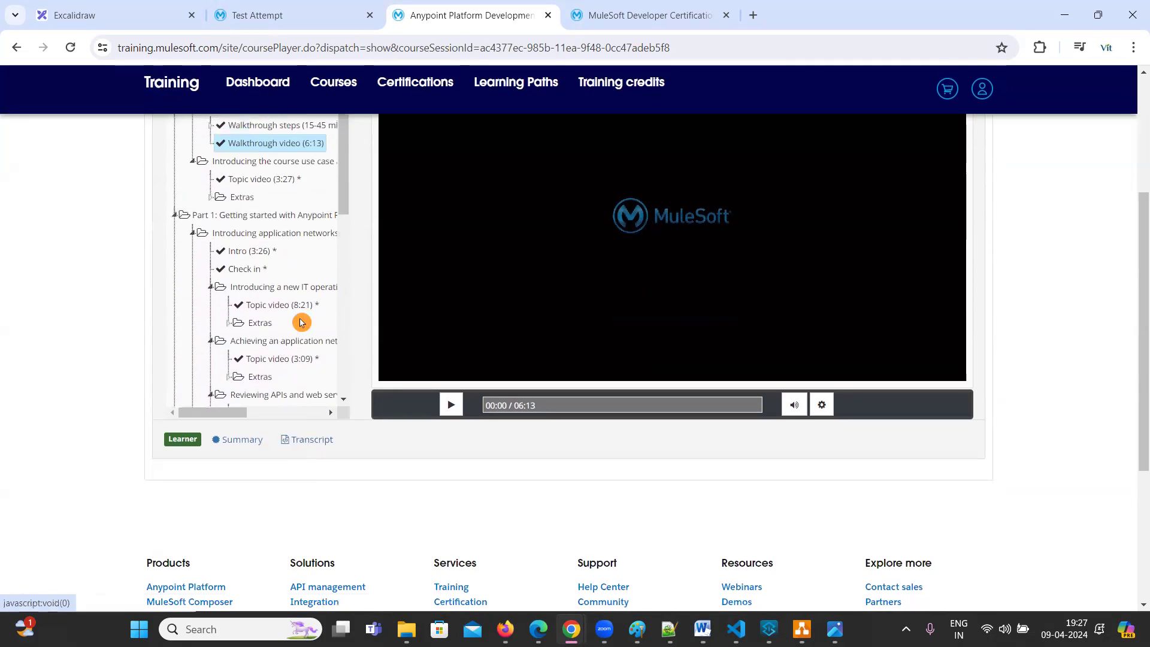
scroll(308, 307, up, 1)
scroll(305, 311, up, 2)
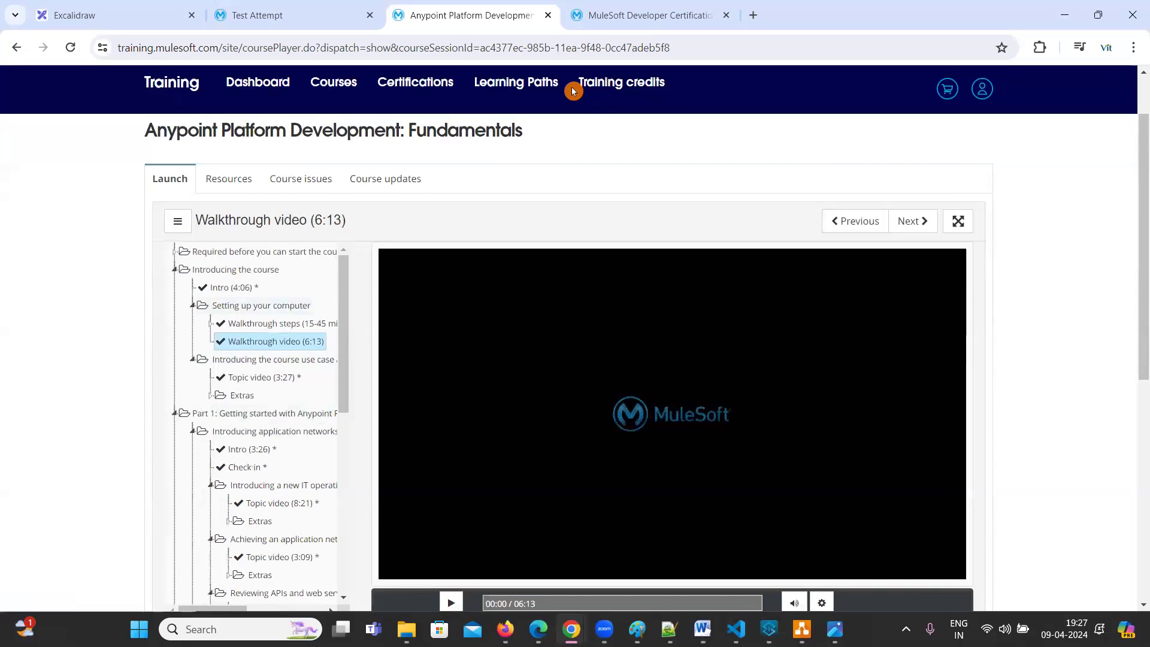
Circle the completed marks beside Topic video (3:27), Check in and Topic video (8:21)
mouse_move(237, 358)
mouse_down()
mouse_move(218, 376)
mouse_move(228, 386)
mouse_up()
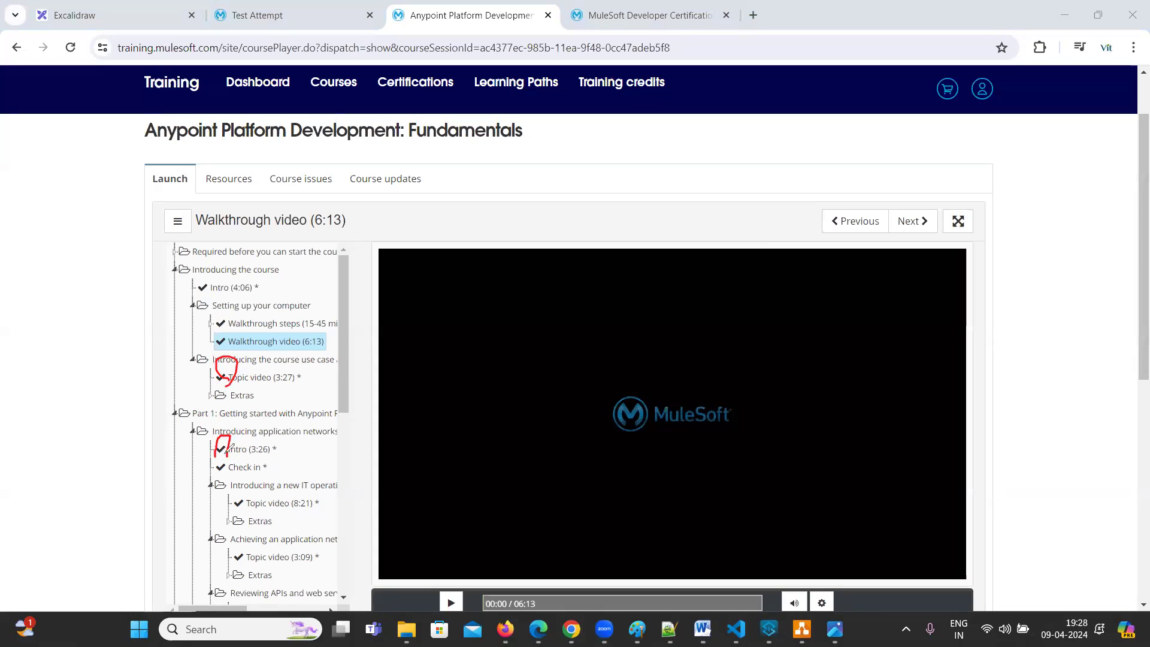
drag(227, 454, 221, 487)
drag(254, 523, 232, 496)
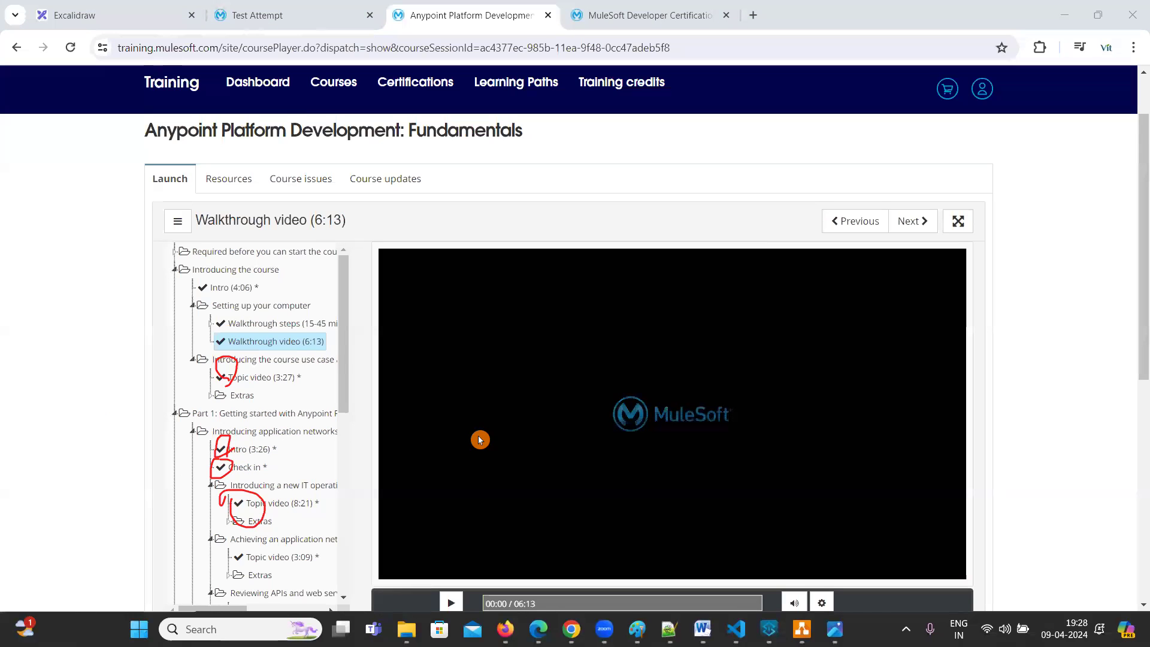
mouse_move(346, 357)
mouse_down()
mouse_move(344, 515)
mouse_move(349, 328)
mouse_up()
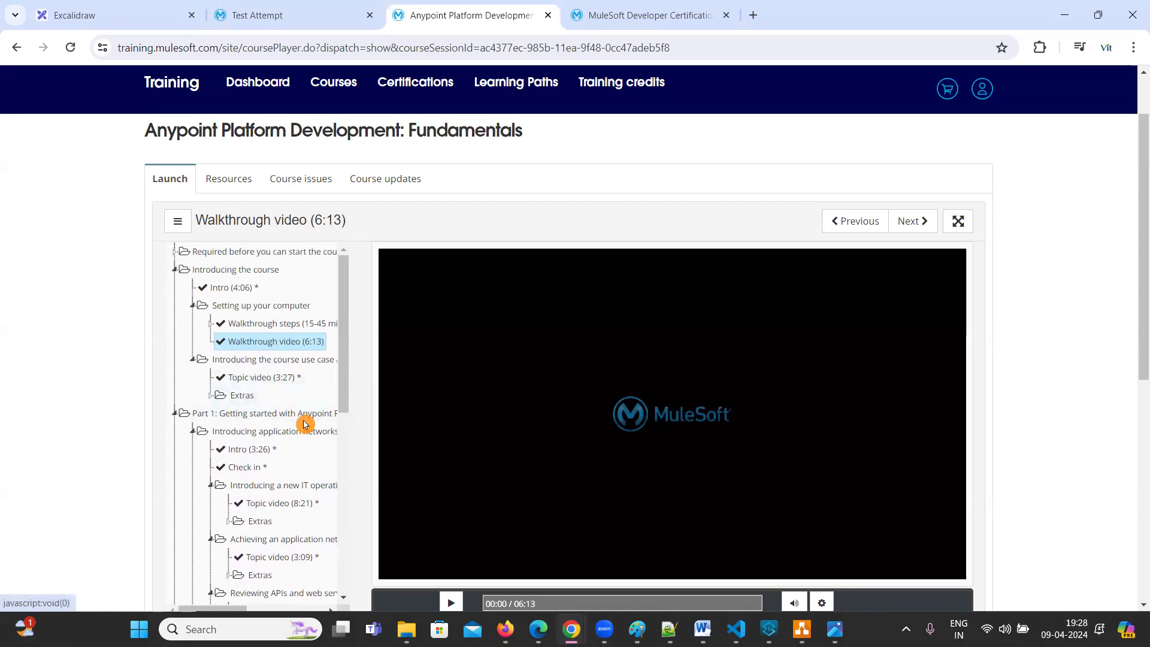
Expand the Introducing Anypoint Platform module in the course outline
scroll(270, 383, down, 5)
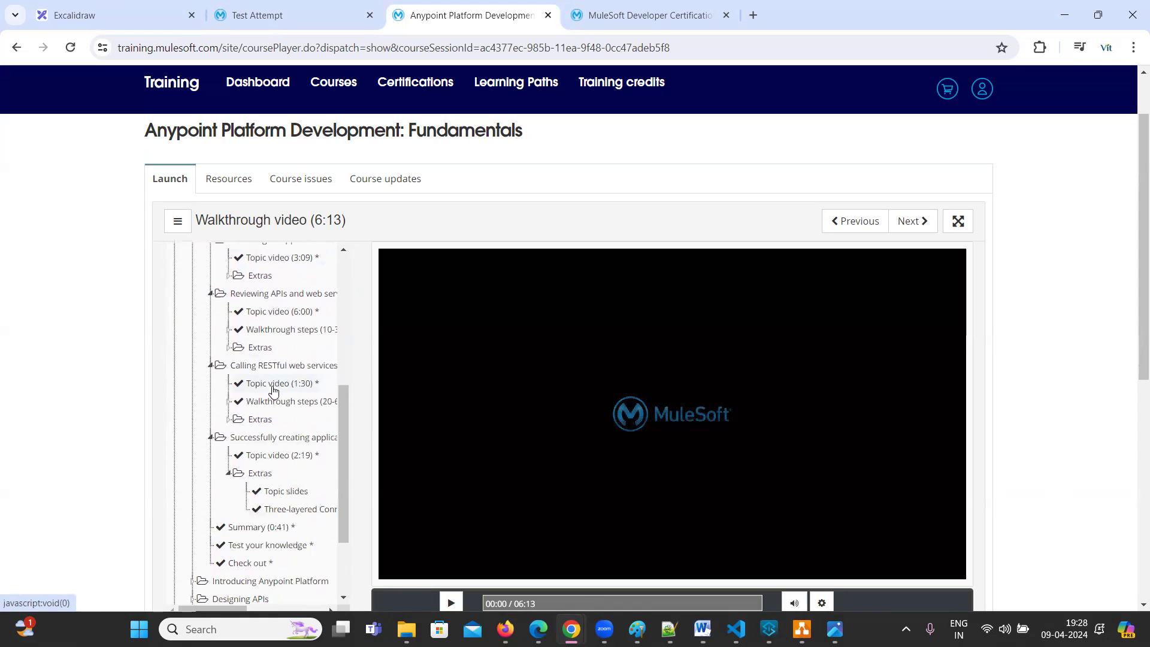
scroll(273, 390, down, 2)
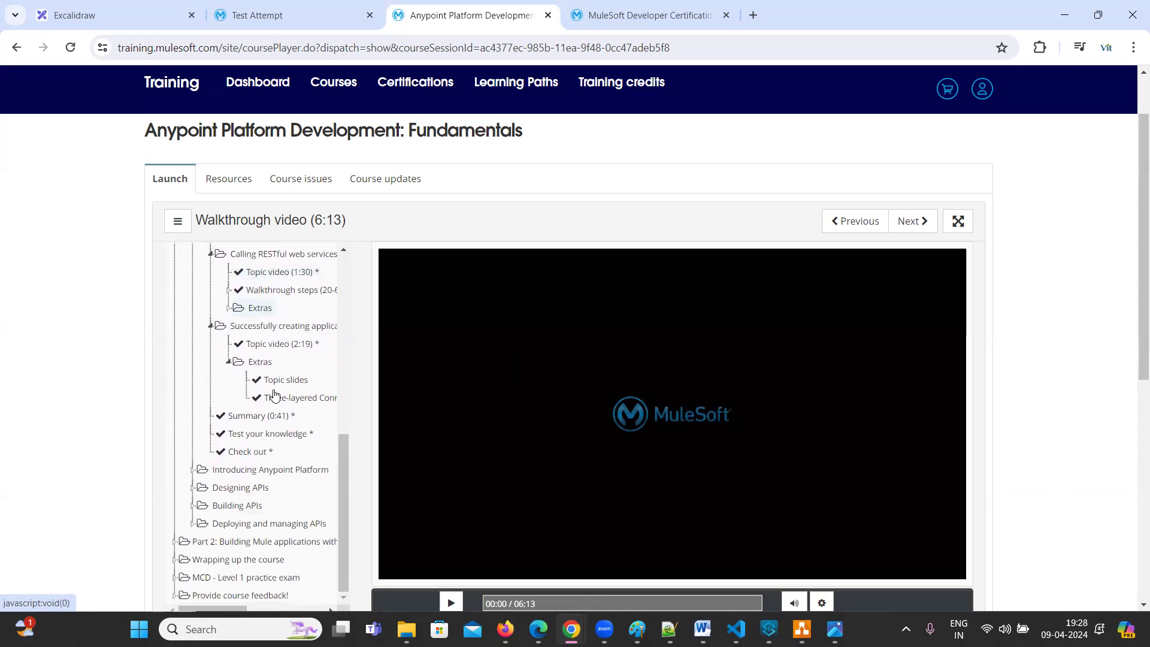
click(199, 470)
scroll(237, 485, down, 3)
scroll(237, 485, down, 6)
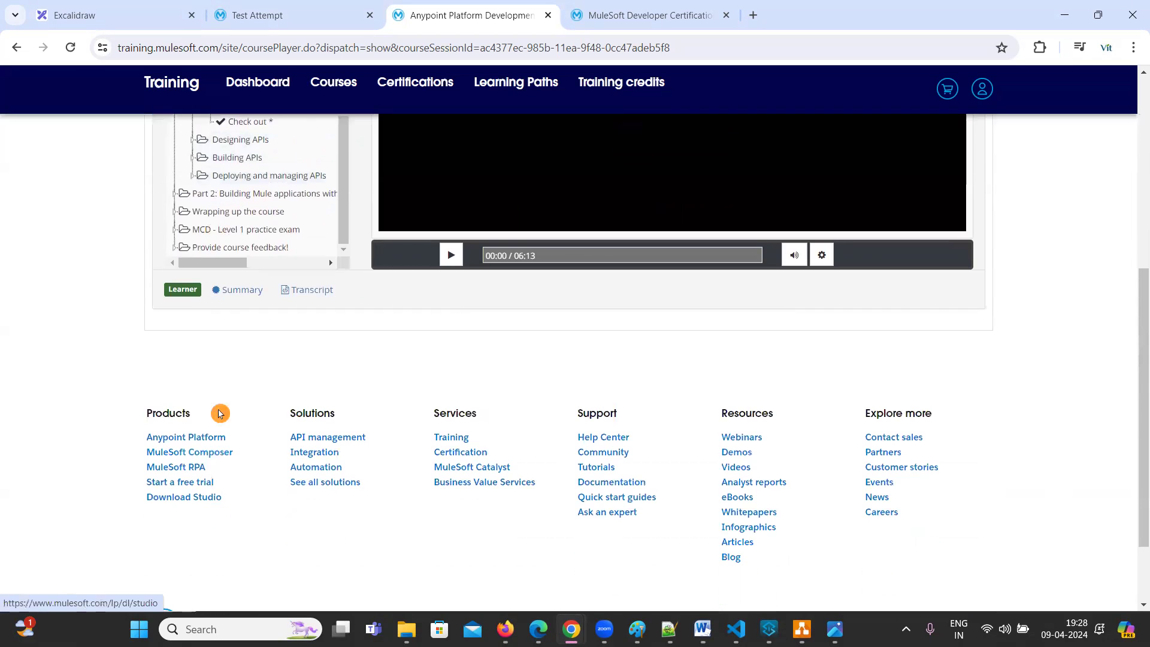
scroll(210, 362, up, 1)
scroll(219, 371, up, 1)
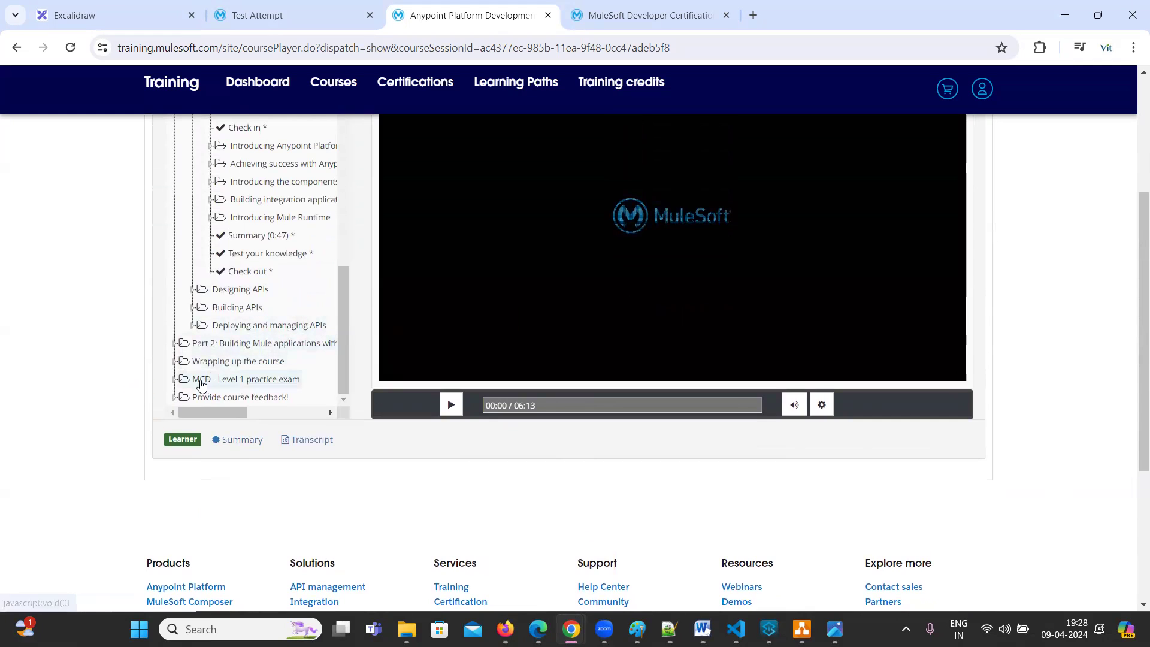
Open the MCD - Level 1 Practice exam and confirm starting the test
click(180, 381)
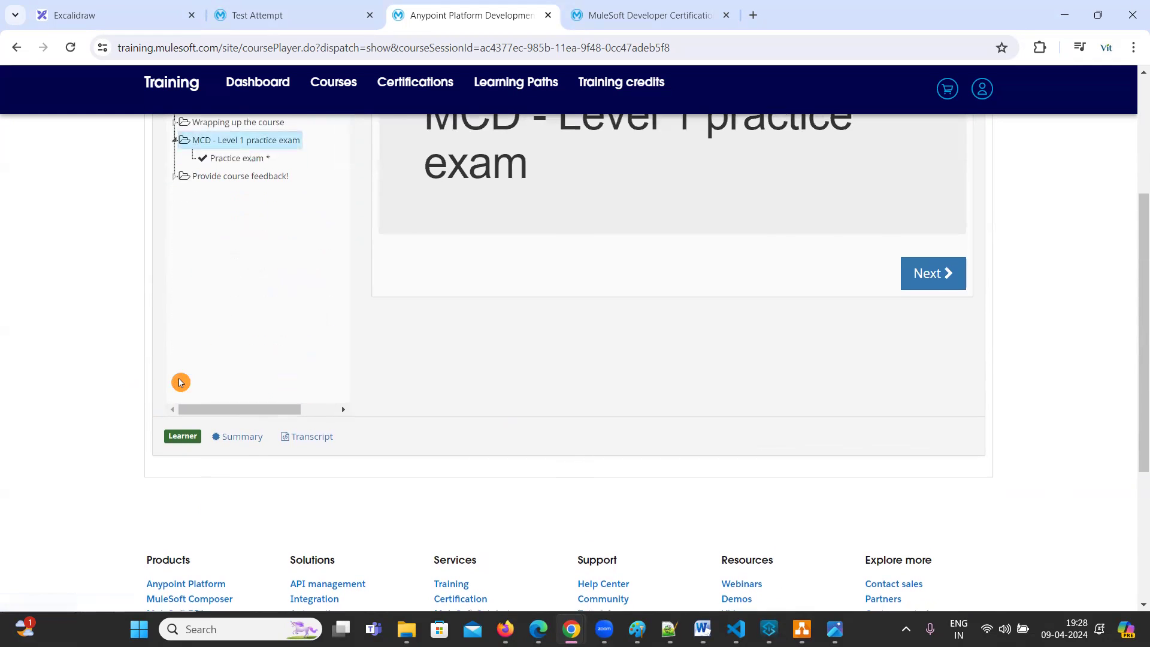
scroll(290, 298, up, 2)
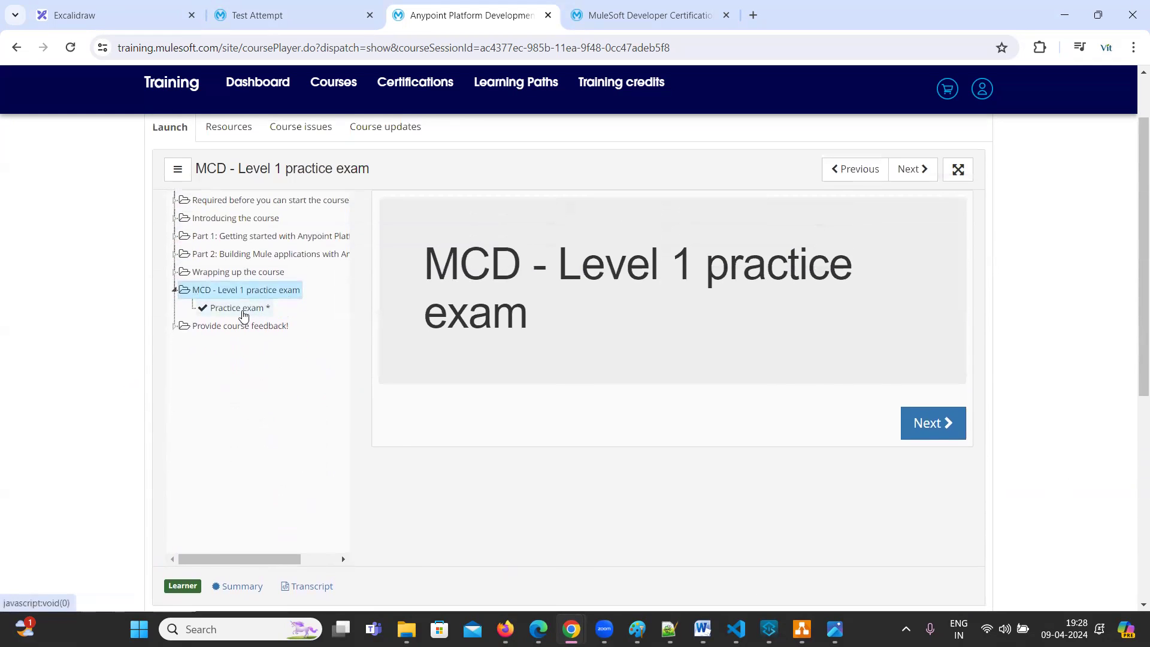
click(244, 308)
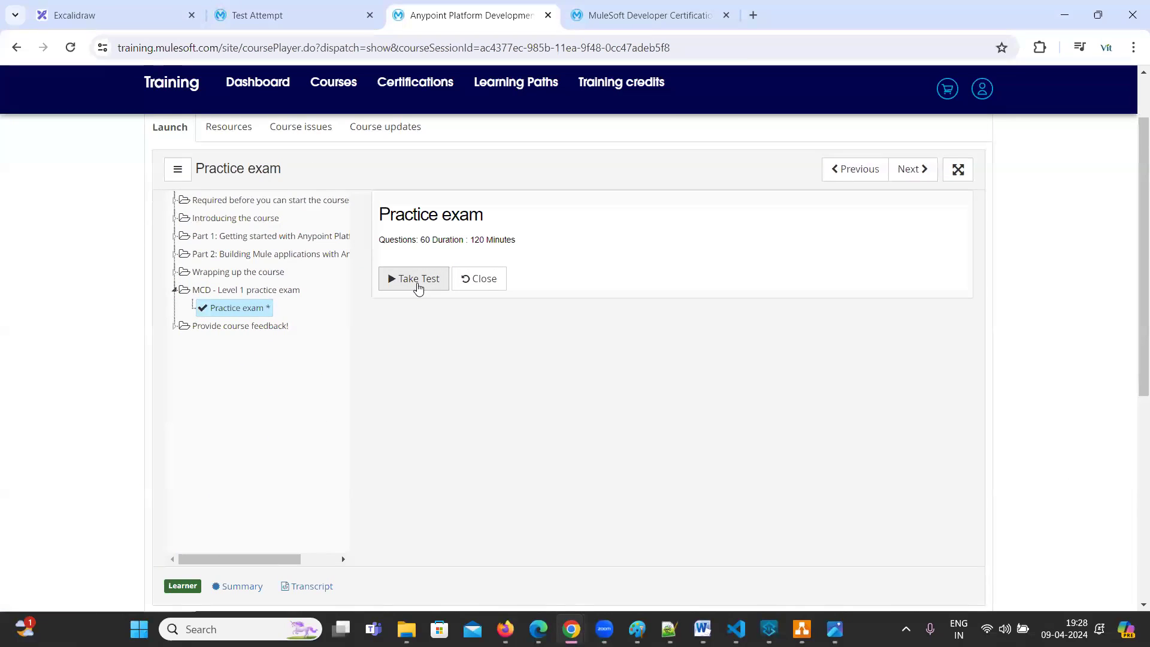
click(419, 286)
click(653, 142)
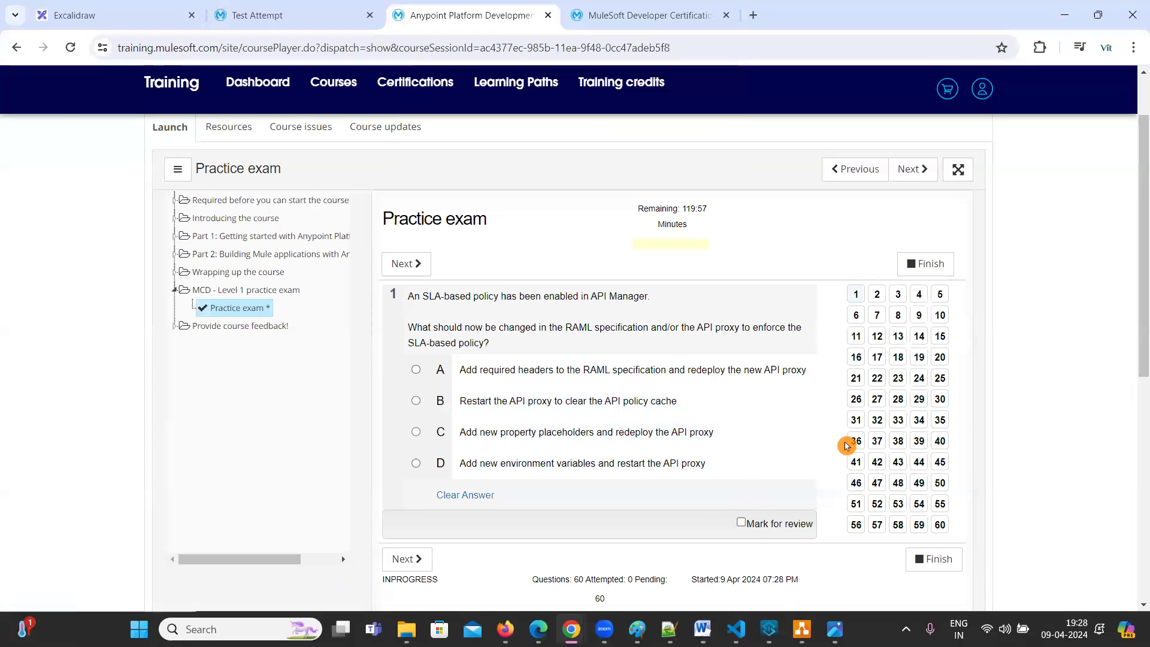
Jump to question 2 of the 60-question practice exam
scroll(311, 437, up, 2)
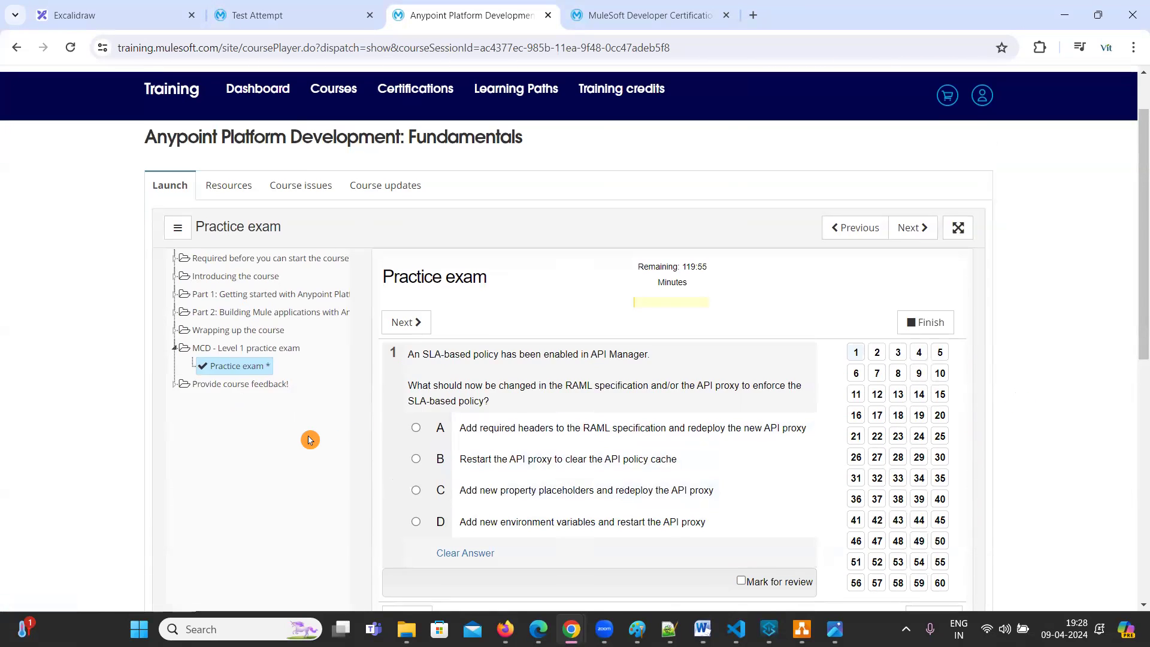
scroll(680, 449, down, 2)
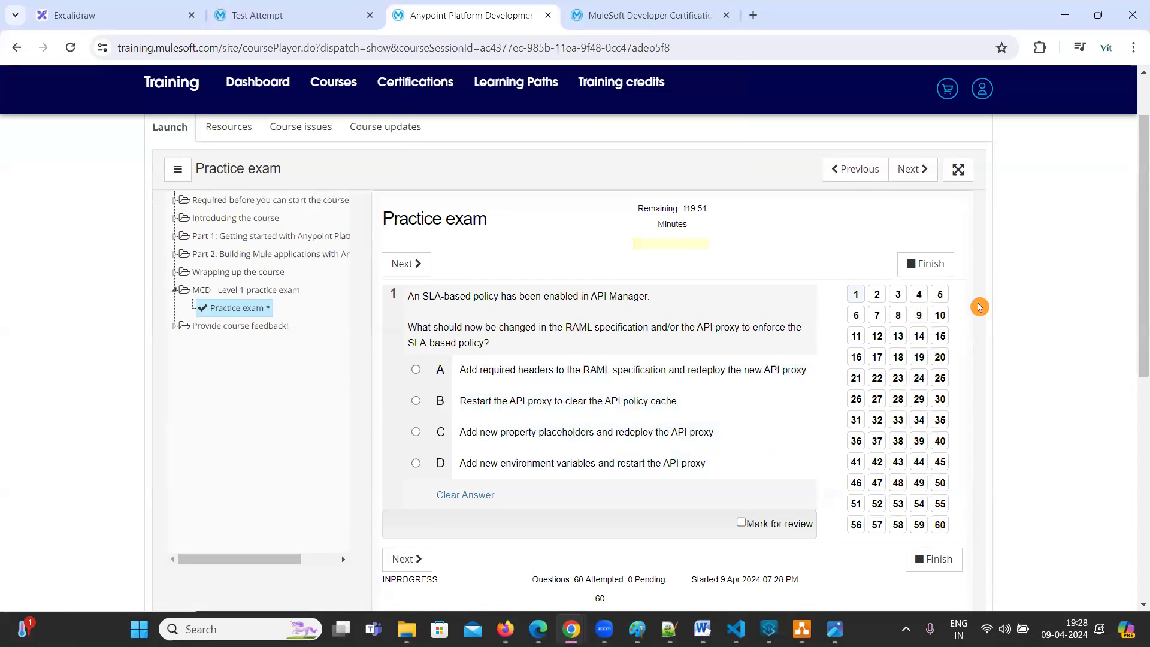
click(879, 295)
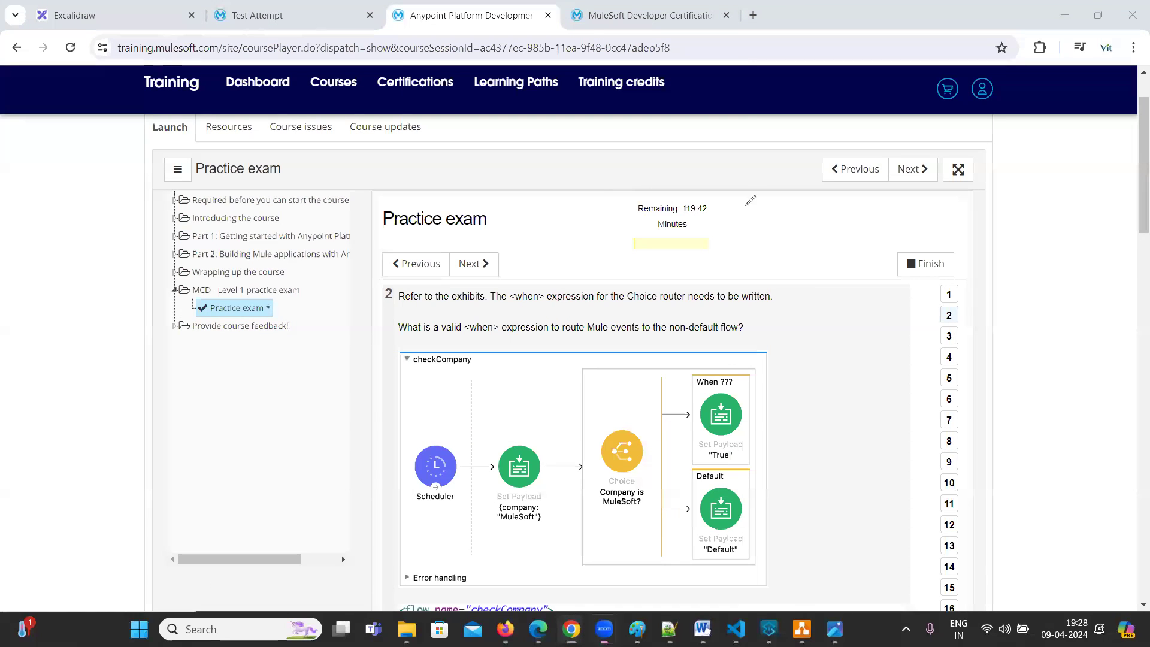
drag(777, 210, 822, 229)
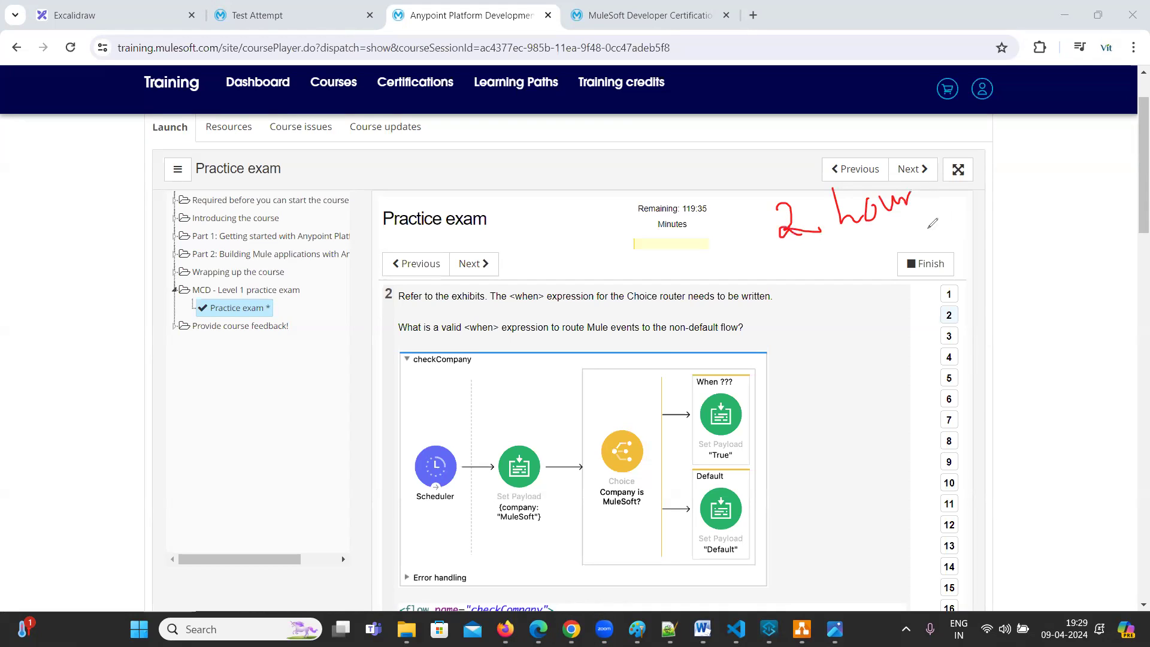
drag(808, 248, 909, 222)
drag(994, 247, 1025, 263)
drag(1048, 182, 1049, 229)
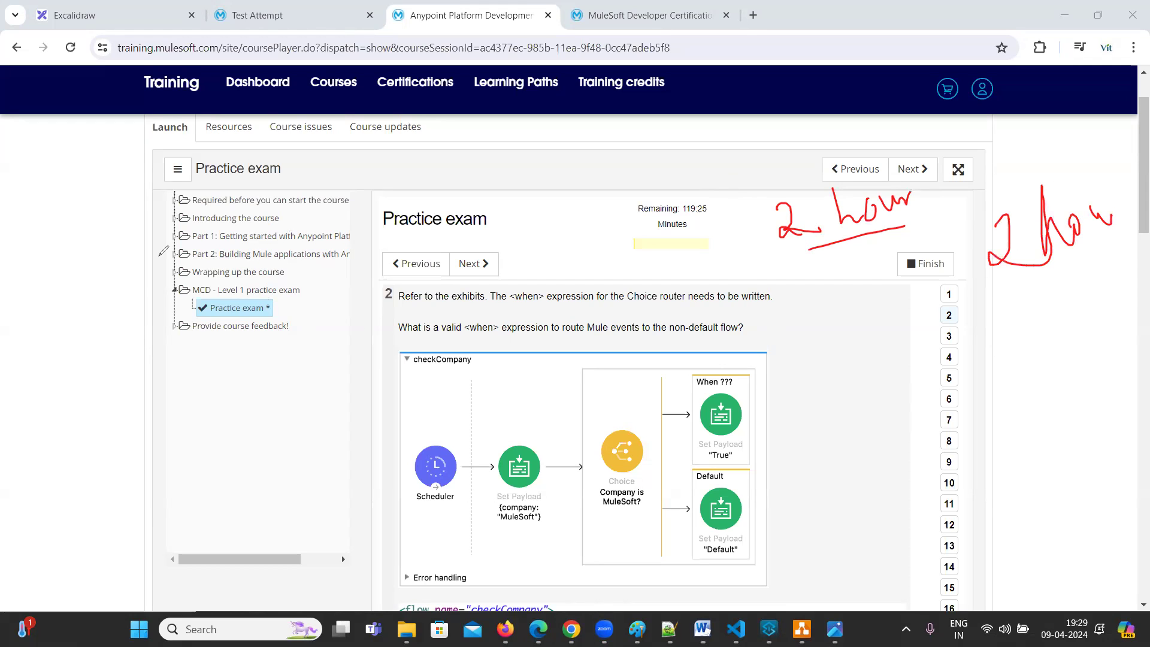
drag(783, 327, 846, 303)
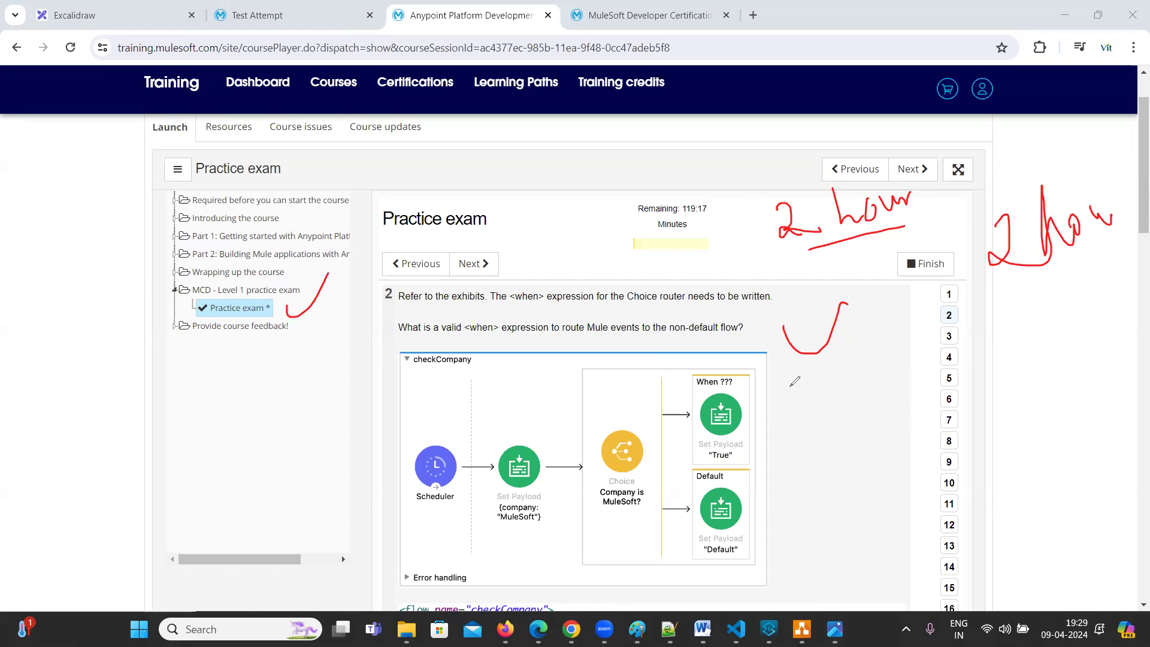
mouse_move(244, 339)
mouse_down()
mouse_move(178, 277)
mouse_move(258, 311)
mouse_up()
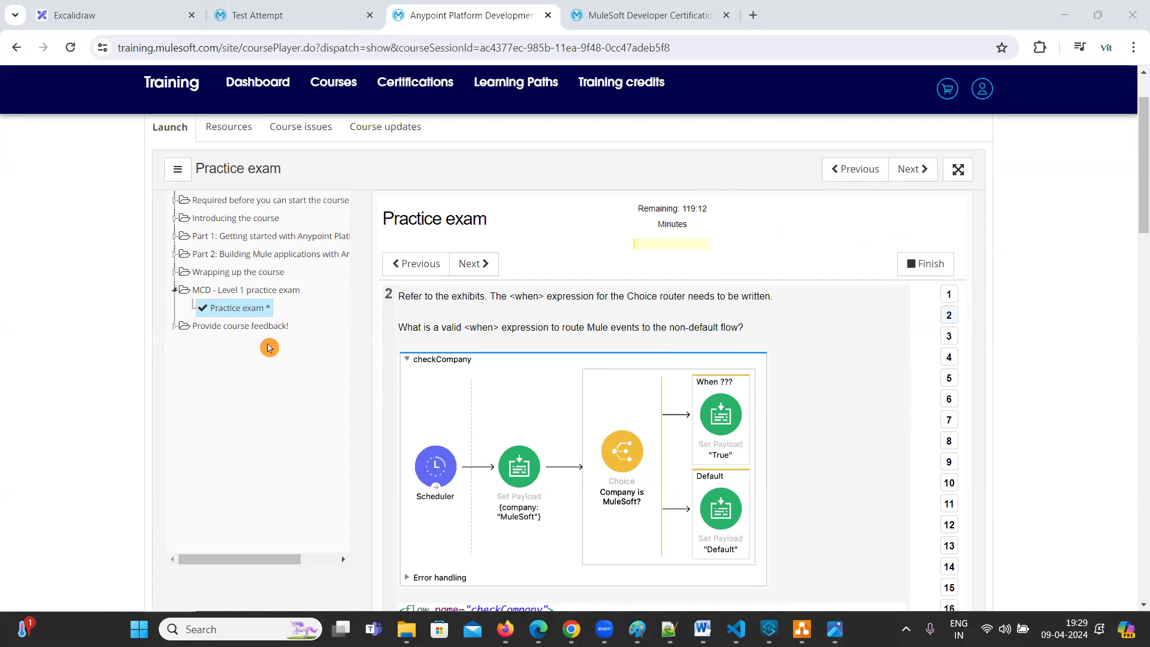
scroll(268, 348, up, 3)
scroll(257, 356, down, 6)
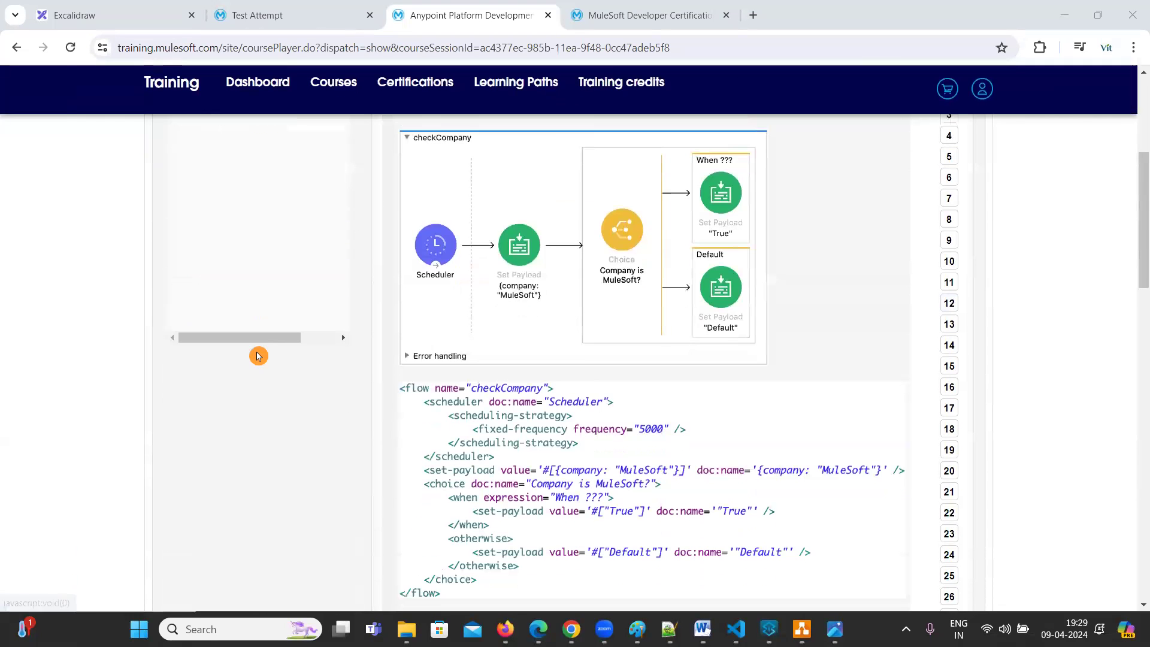
scroll(258, 355, down, 5)
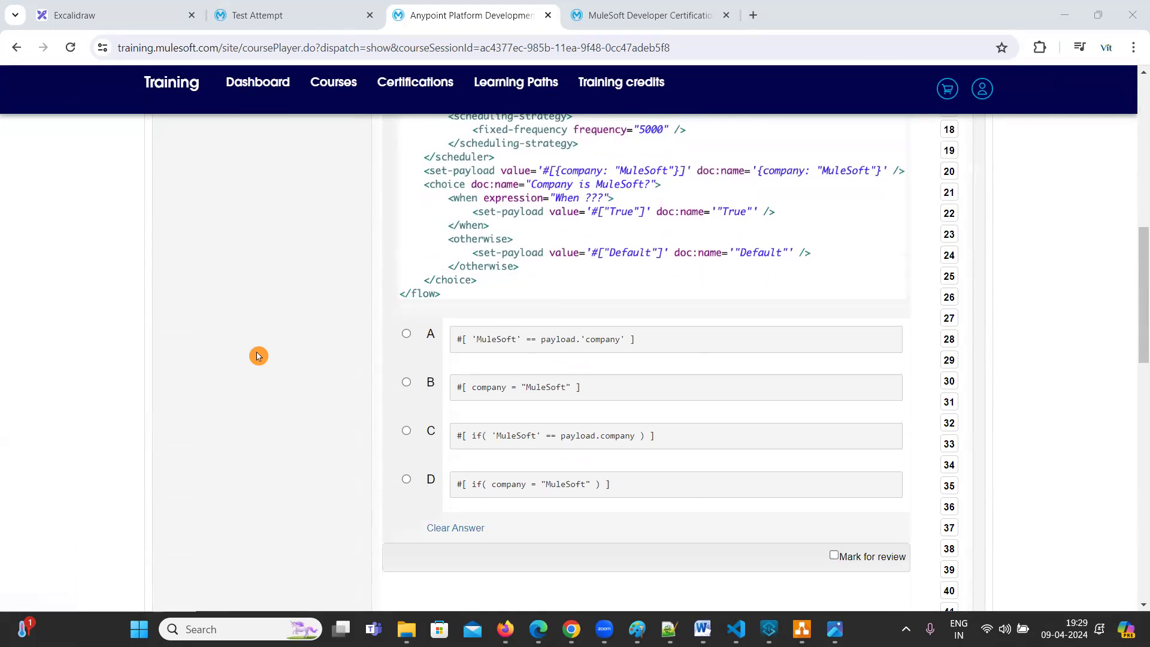
scroll(257, 356, up, 10)
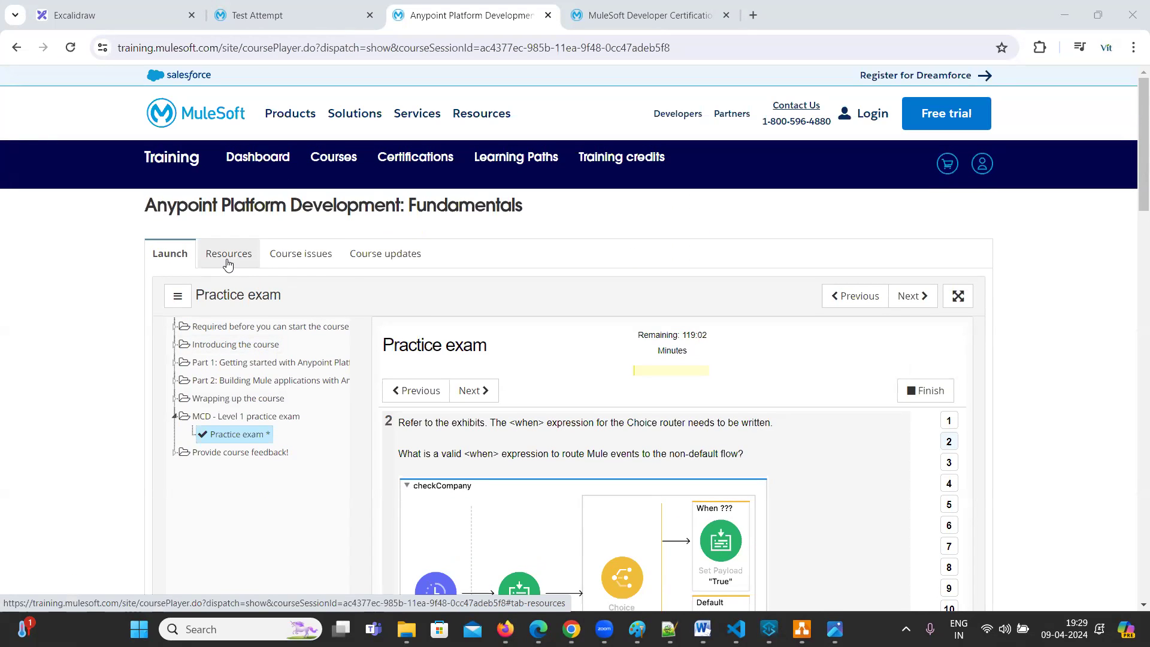
Look at the course resources and updates panels, then return to practice exam question 2
click(227, 264)
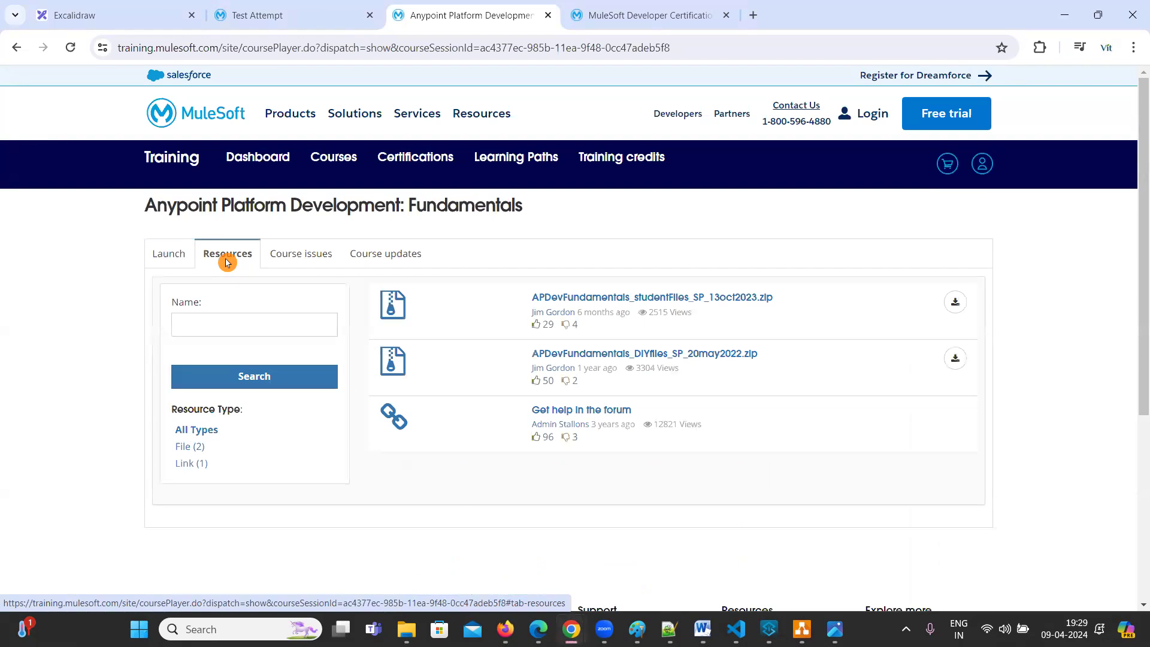
click(168, 254)
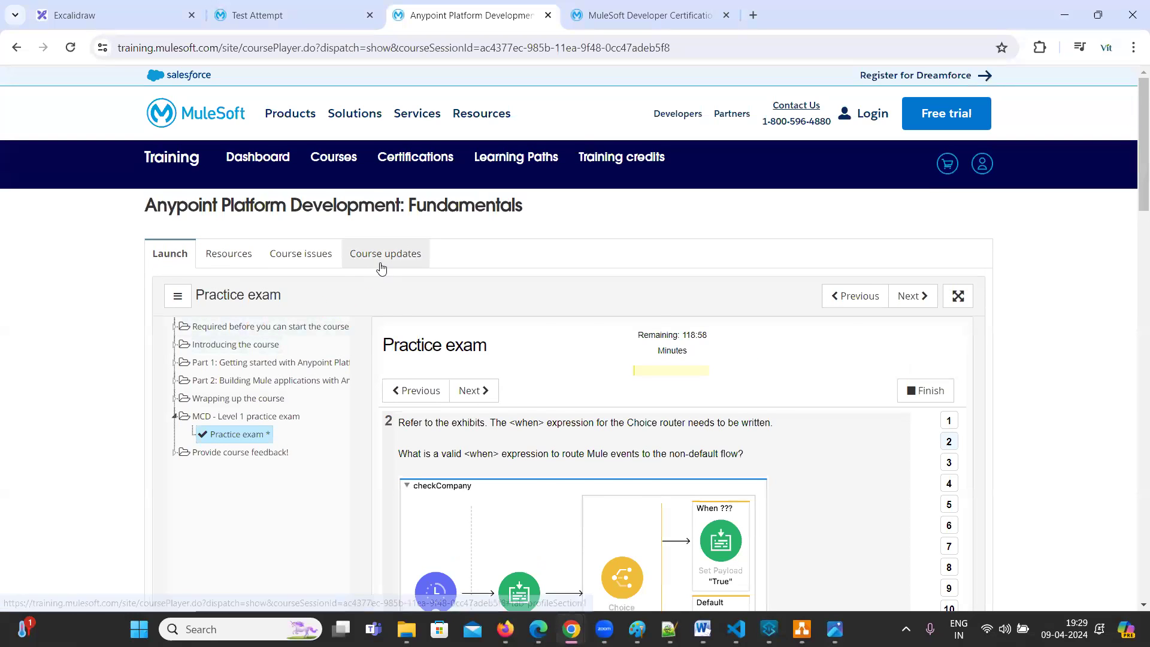
click(382, 267)
scroll(462, 477, down, 5)
scroll(370, 362, up, 6)
click(180, 256)
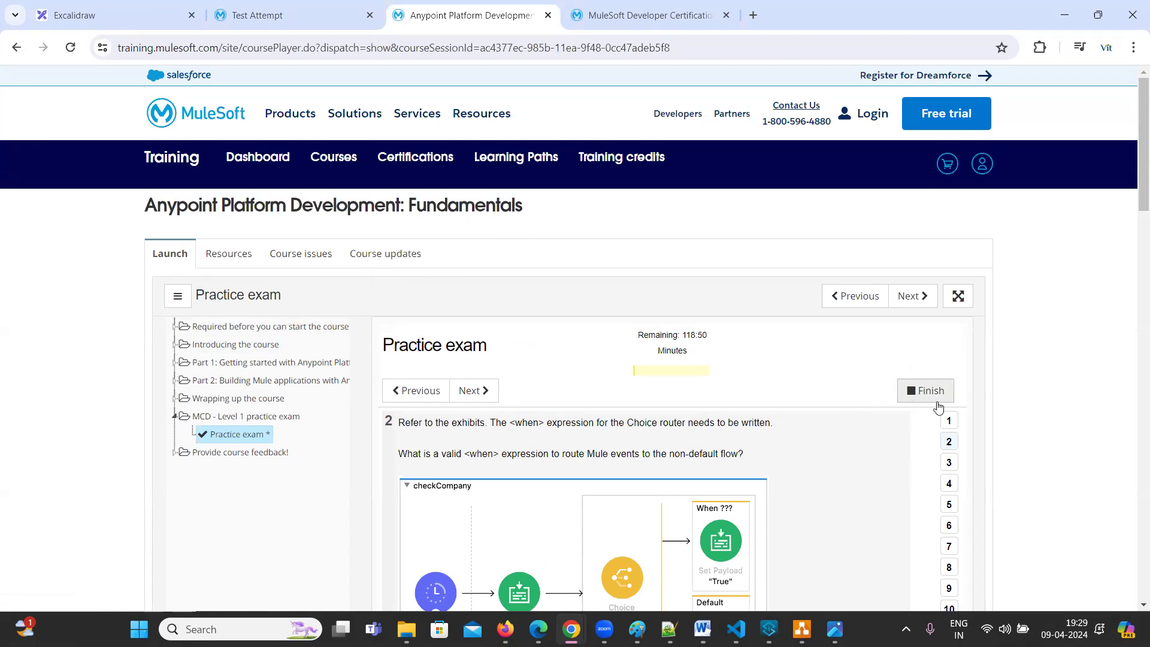
Show the course player full screen and exit it, then open the course catalog
click(959, 296)
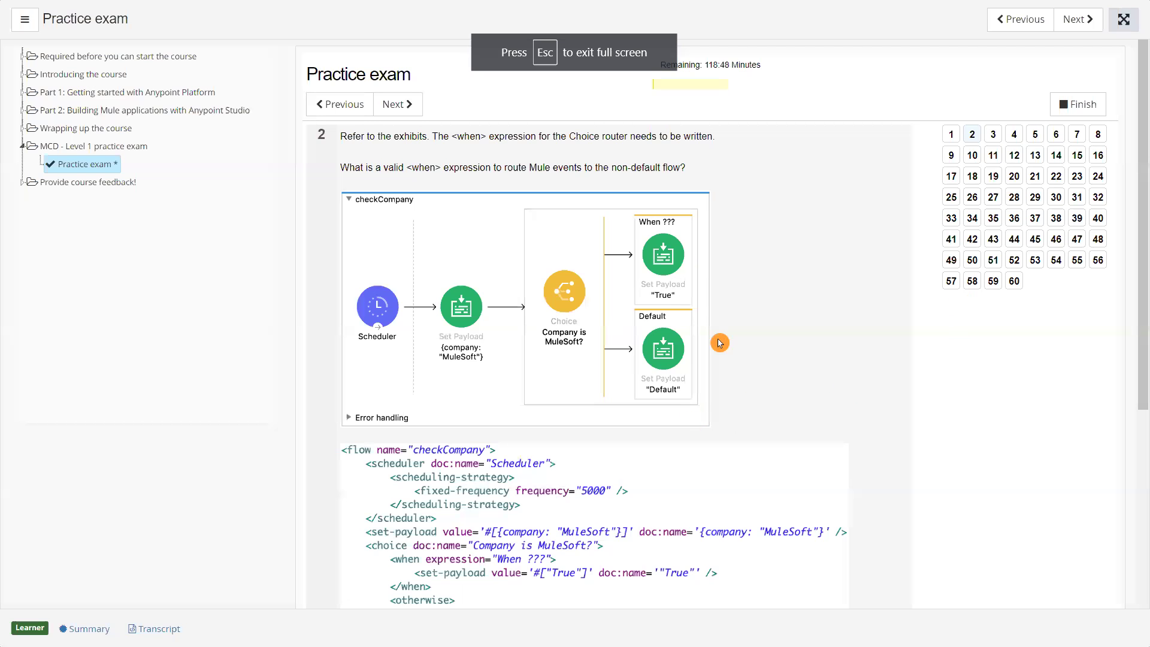
click(1123, 19)
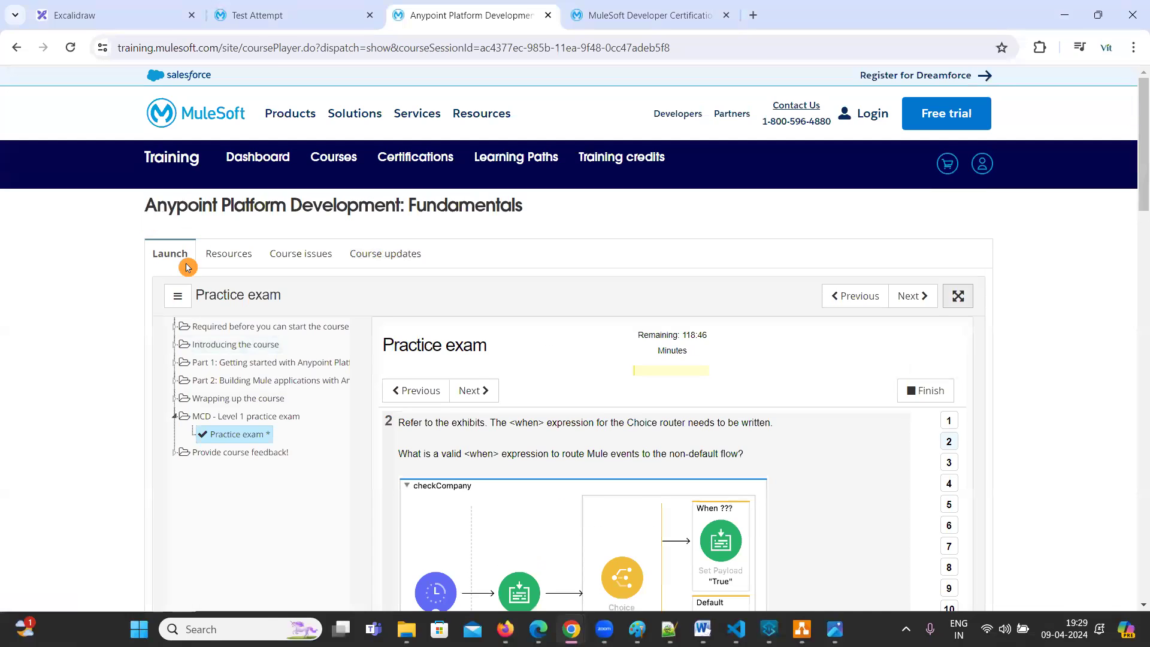
click(338, 165)
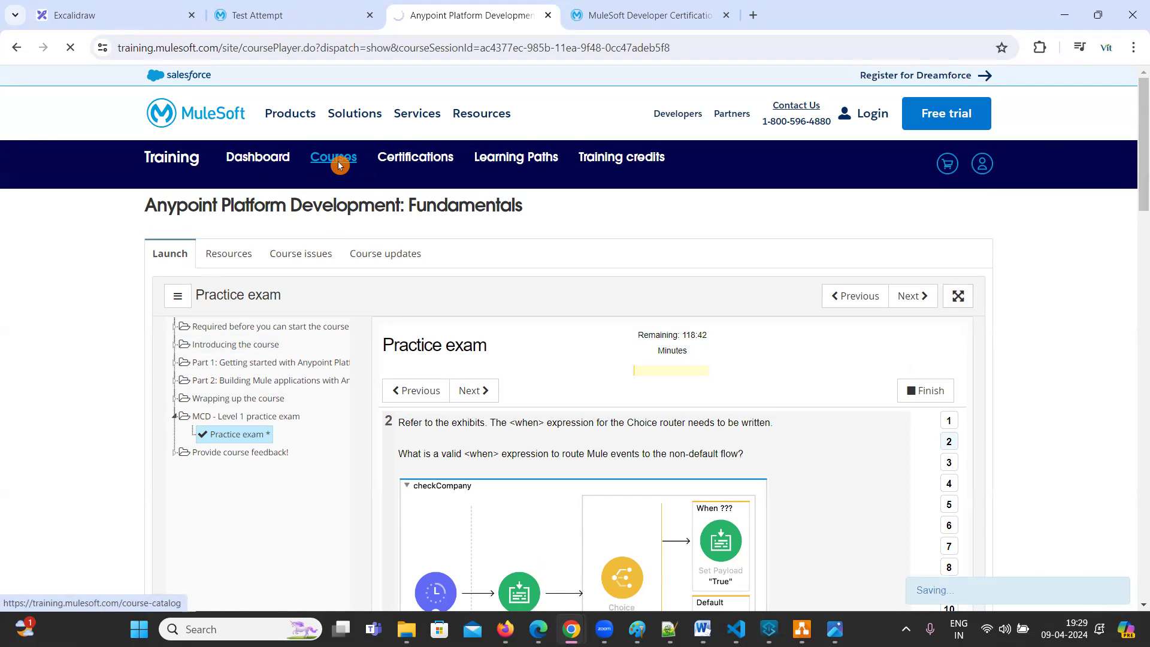
Open the Anypoint Platform Development: Fundamentals course page and highlight its duration and level details
scroll(414, 385, down, 1)
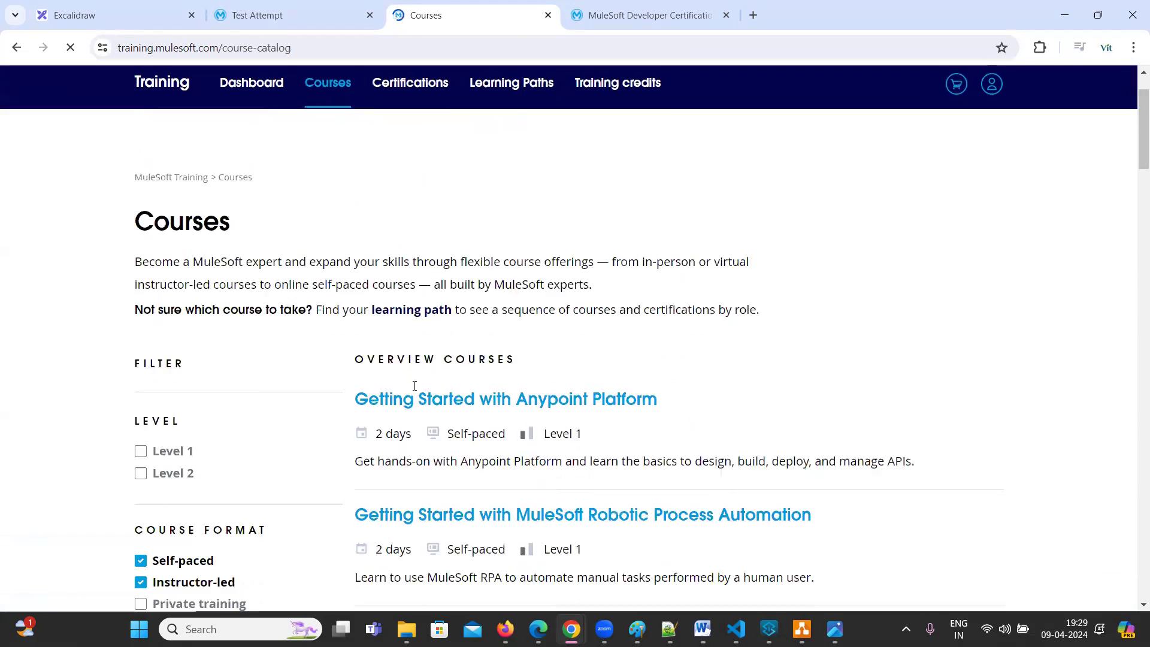
scroll(414, 385, down, 2)
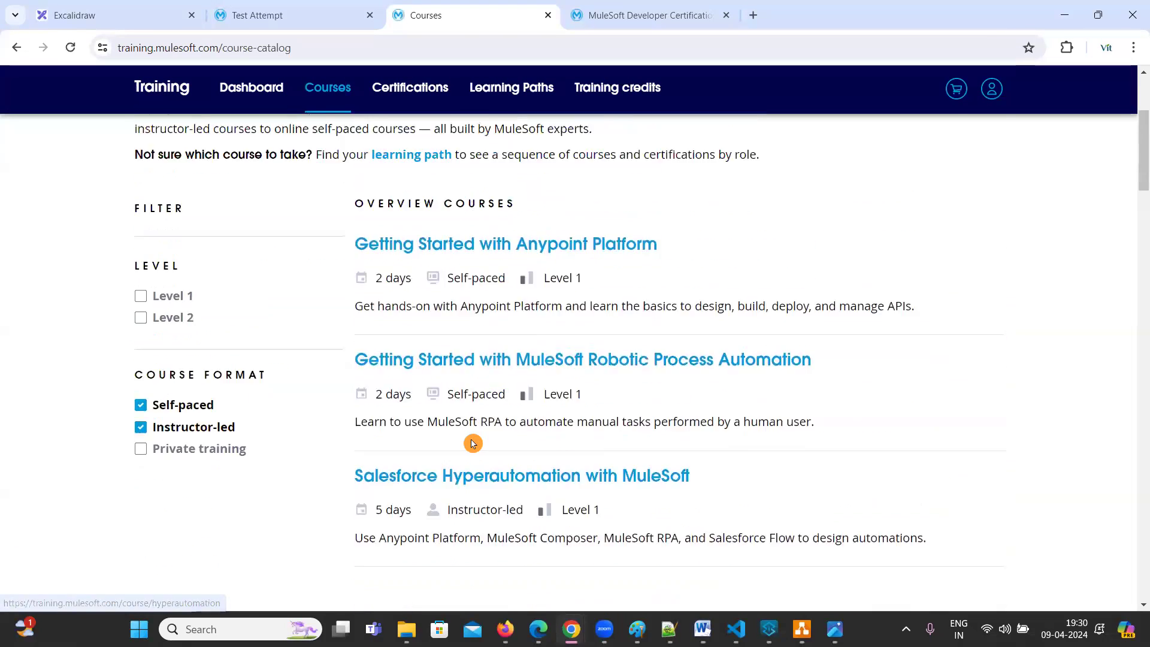
scroll(473, 443, up, 1)
scroll(471, 442, down, 5)
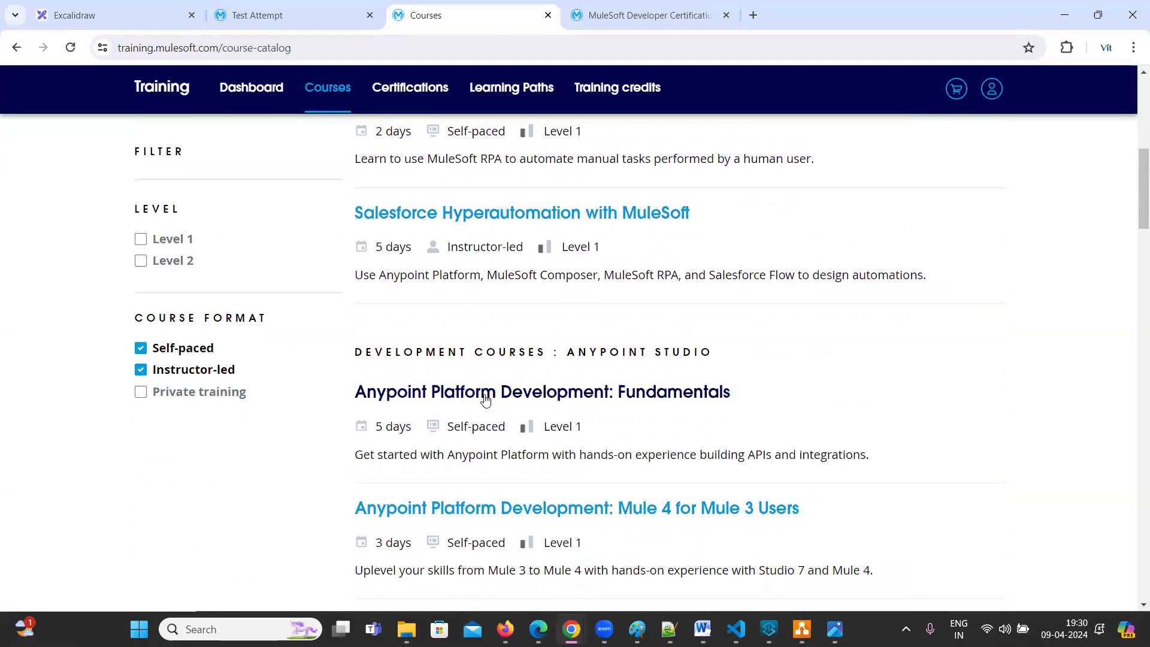
click(486, 398)
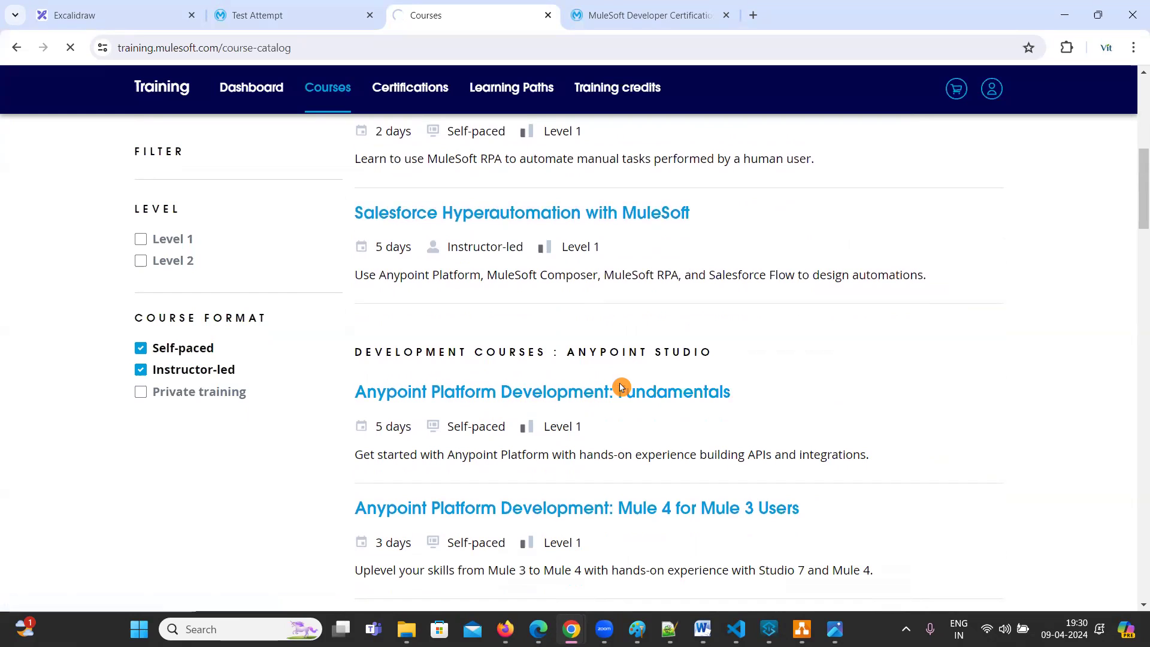
click(569, 405)
click(760, 419)
click(479, 428)
click(420, 430)
drag(401, 428, 615, 437)
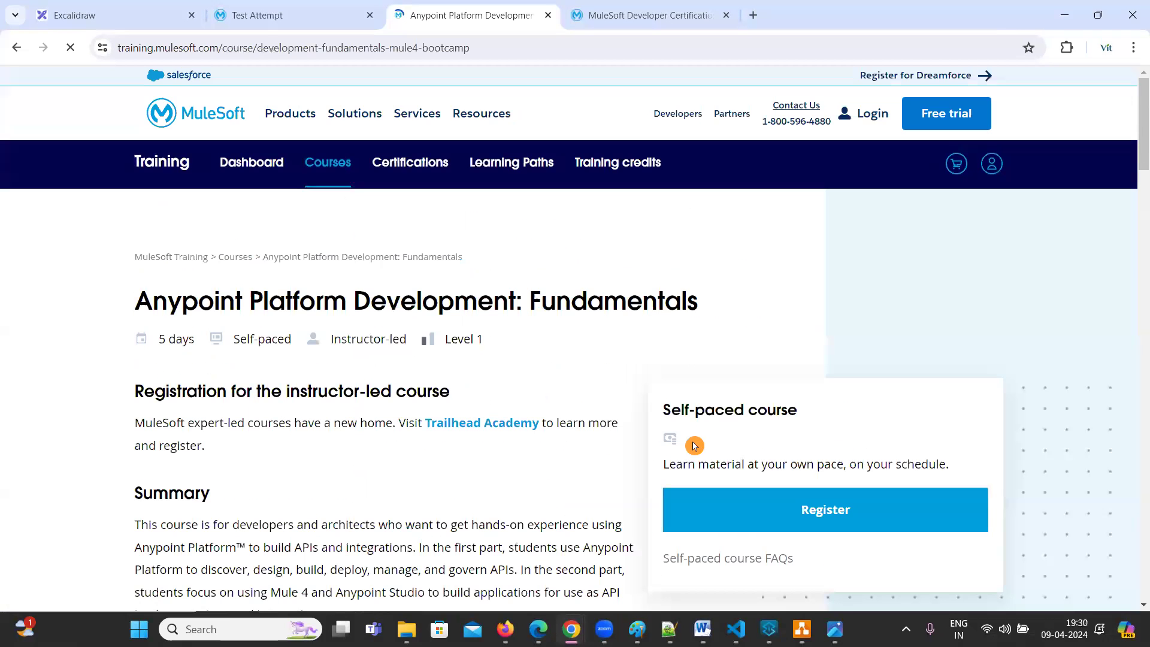
scroll(724, 434, down, 3)
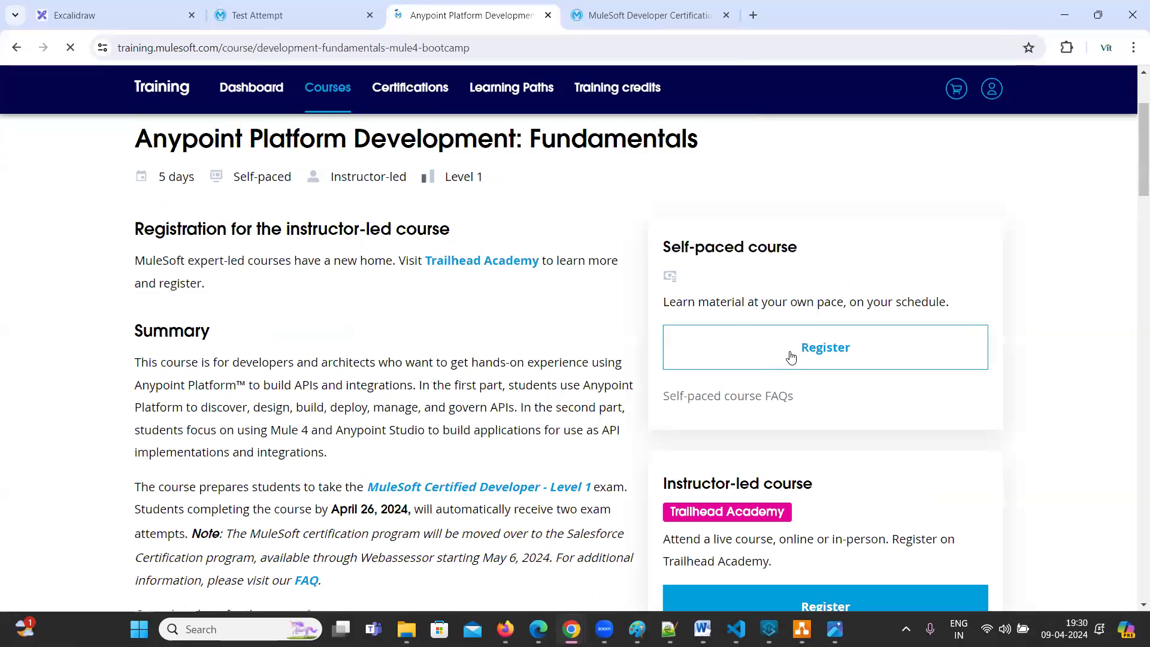
Register for the self-paced session, confirm enrolment, dismiss the notice, and open the course player
click(791, 357)
click(645, 142)
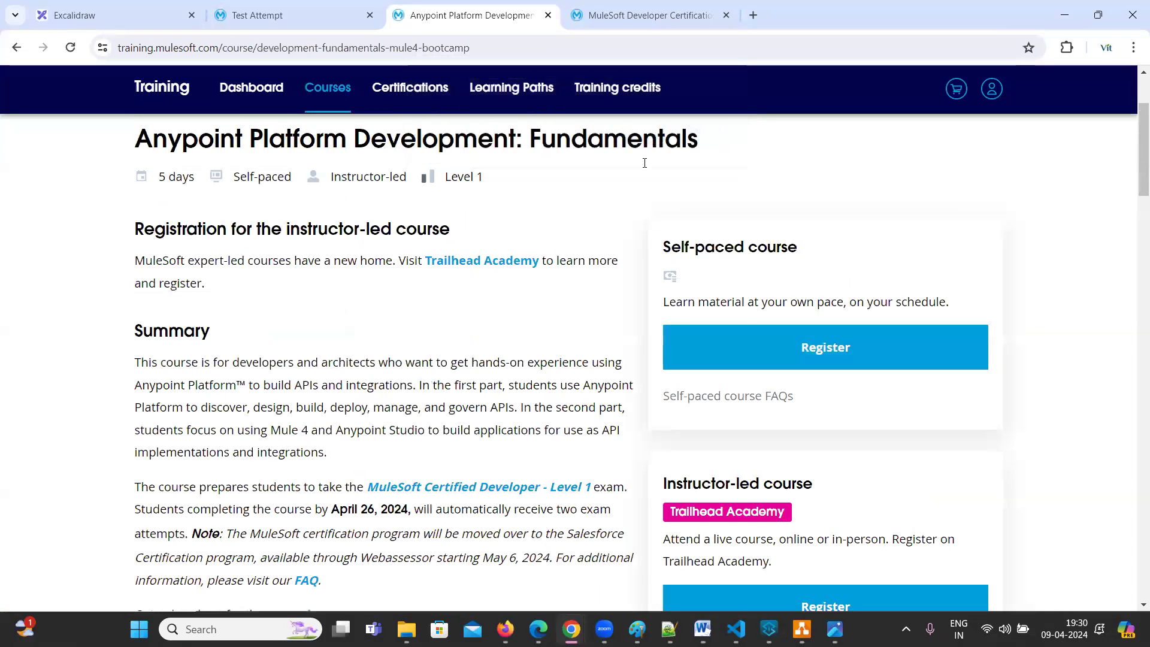
click(696, 139)
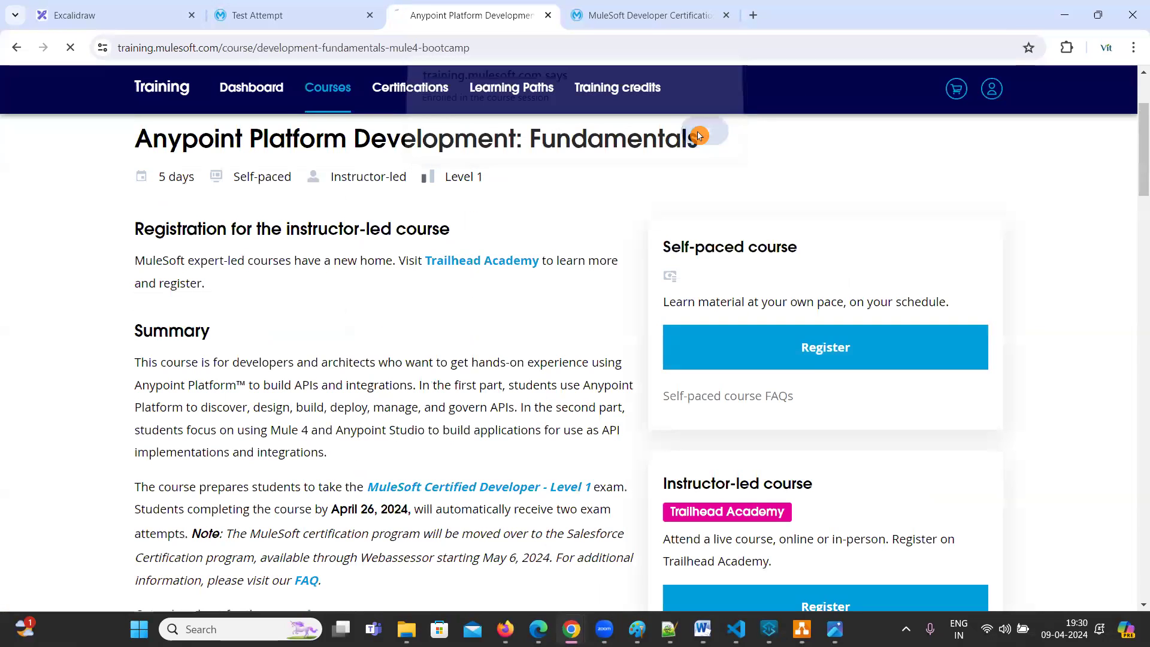
click(799, 363)
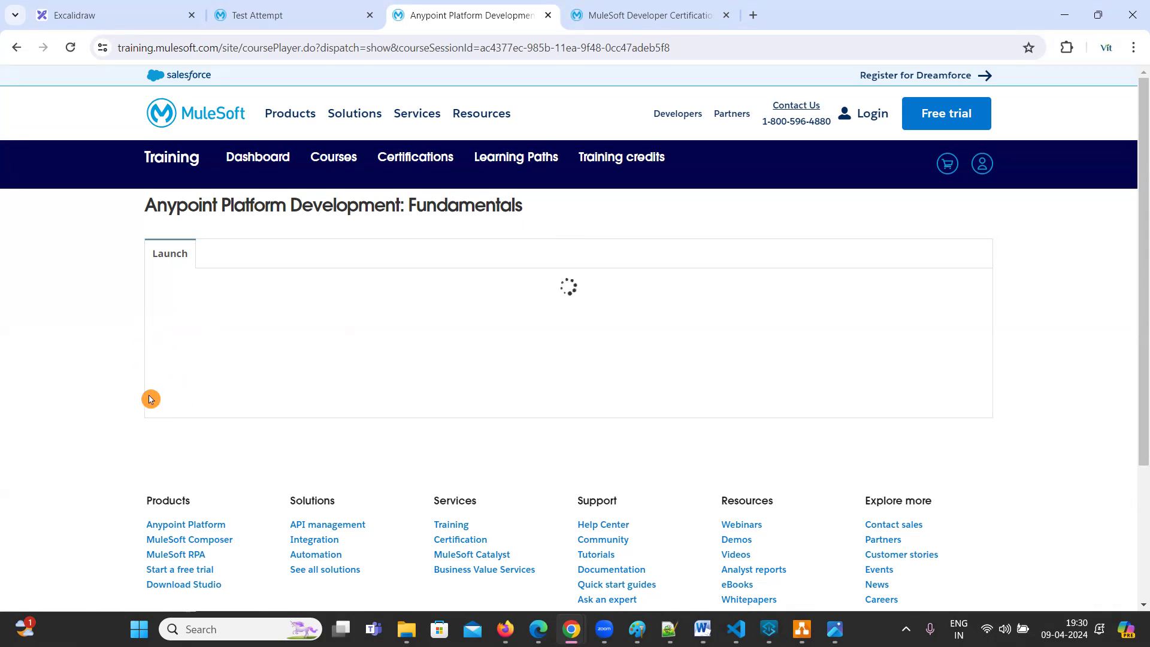
Glance at the Excalidraw notes and the certification page, then return to the course player
click(100, 12)
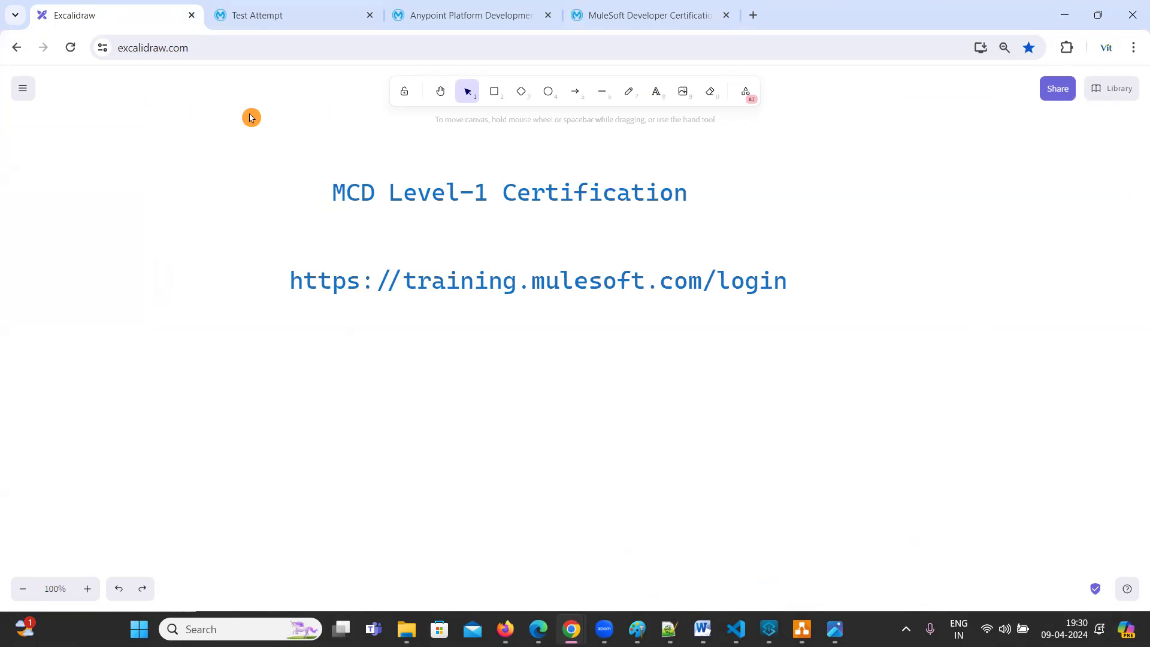
click(657, 15)
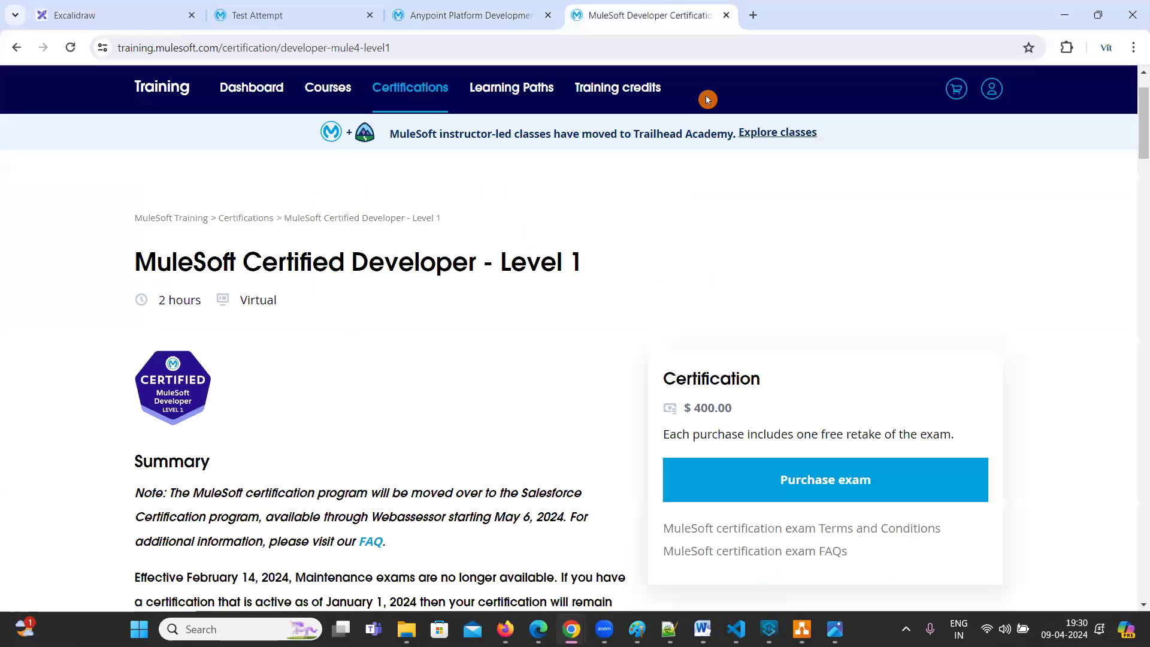
click(442, 14)
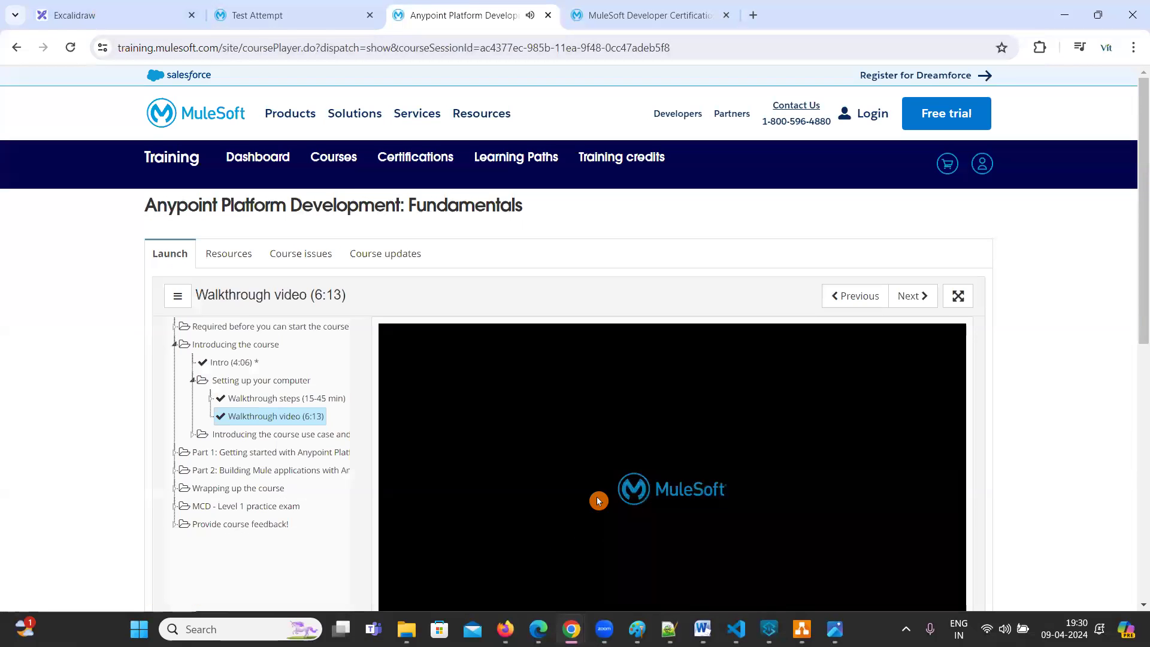
Expand the Wrapping up, MCD - Level 1 practice exam and feedback sections, then open Practice exam
scroll(597, 500, down, 3)
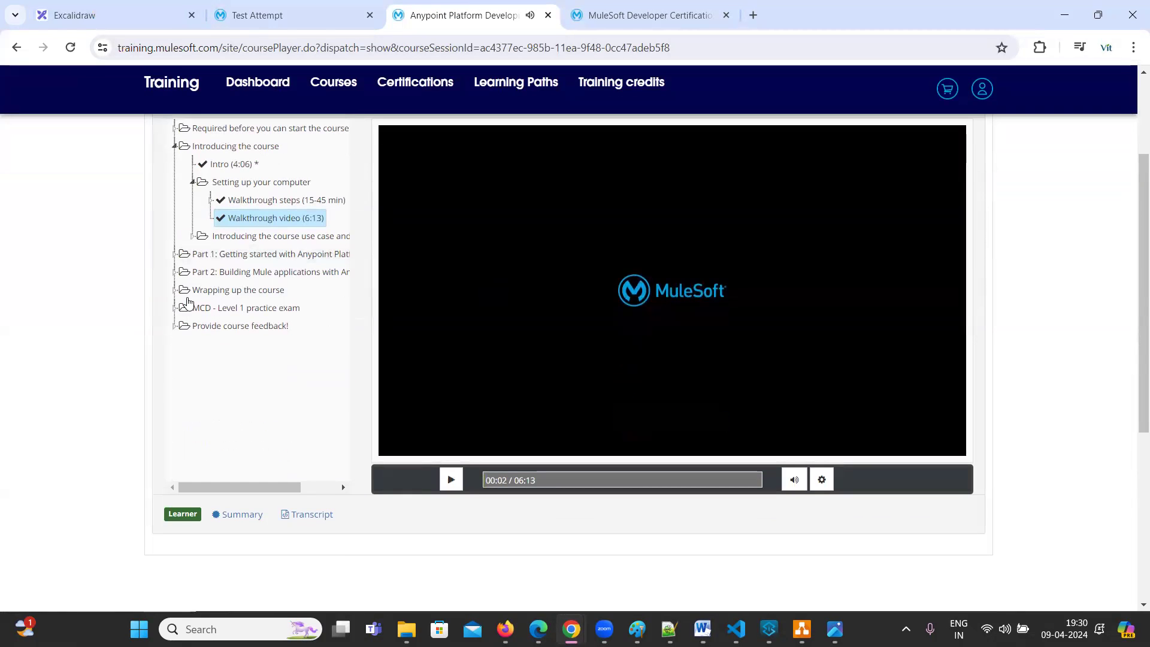
click(174, 290)
click(174, 343)
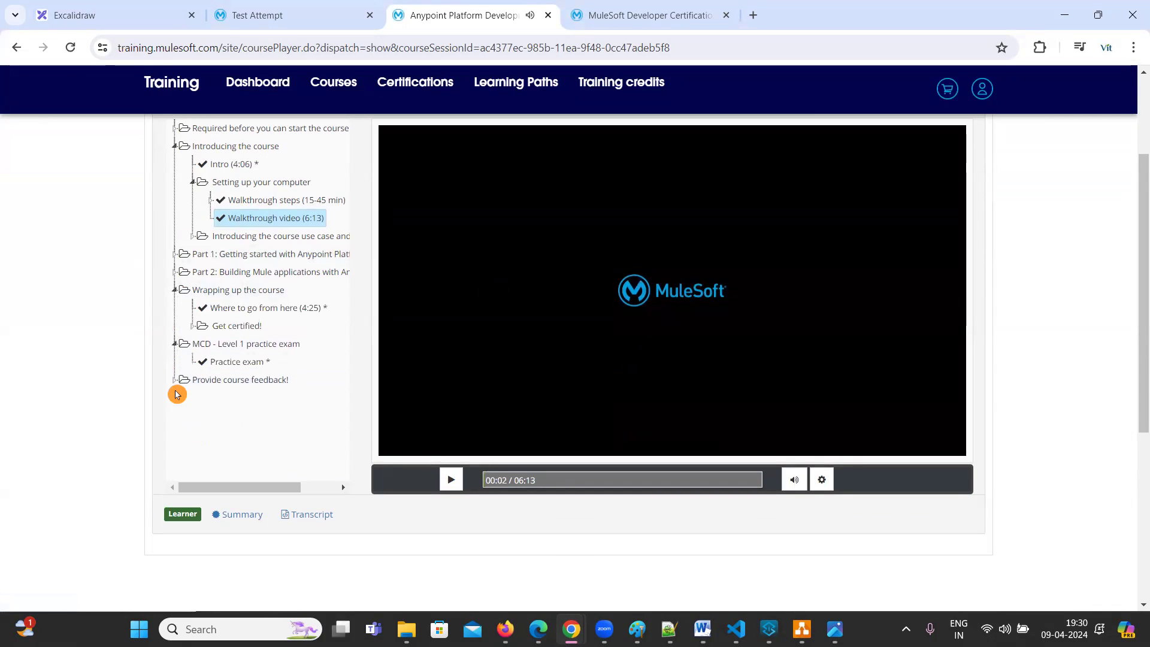
click(174, 379)
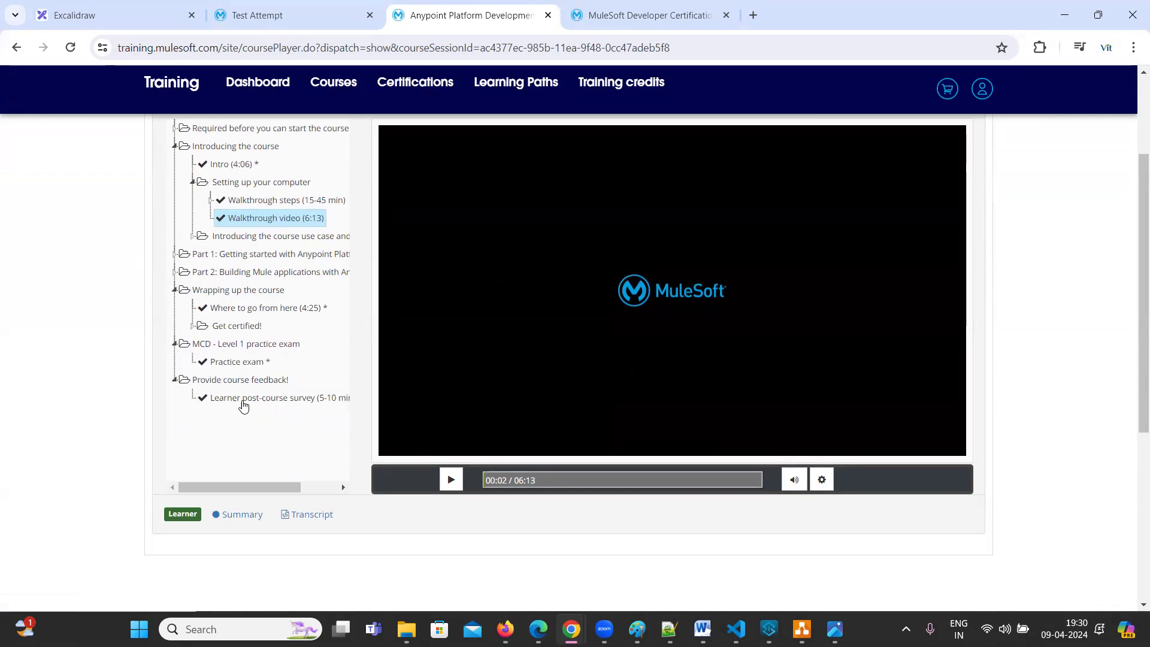
scroll(429, 461, up, 1)
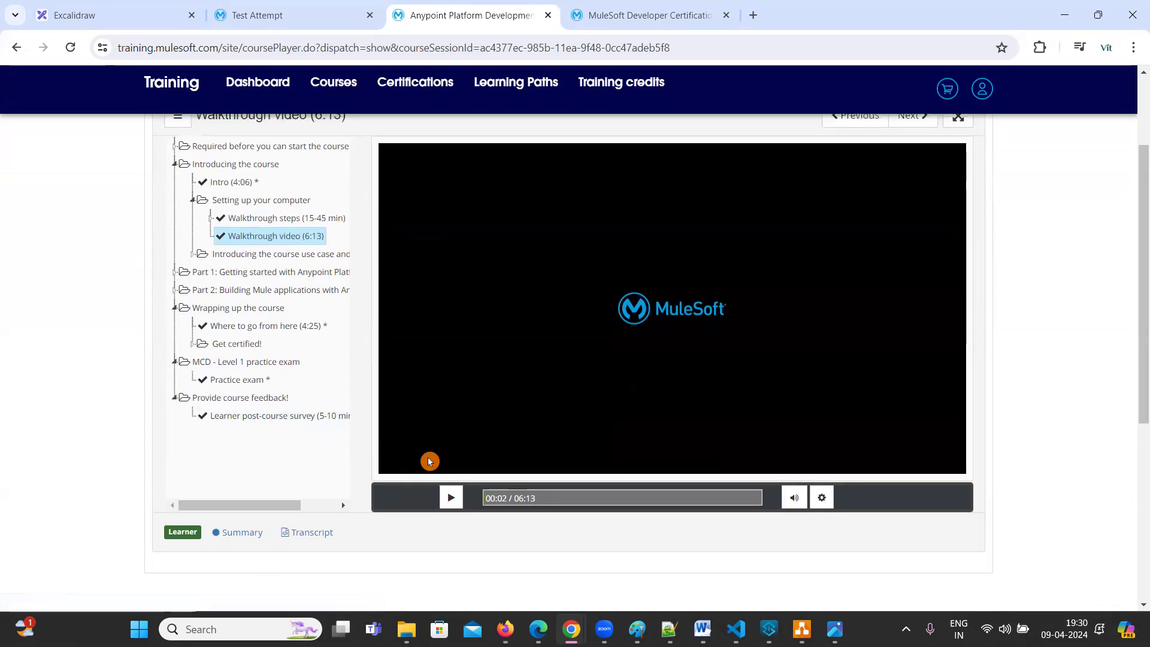
scroll(430, 461, up, 3)
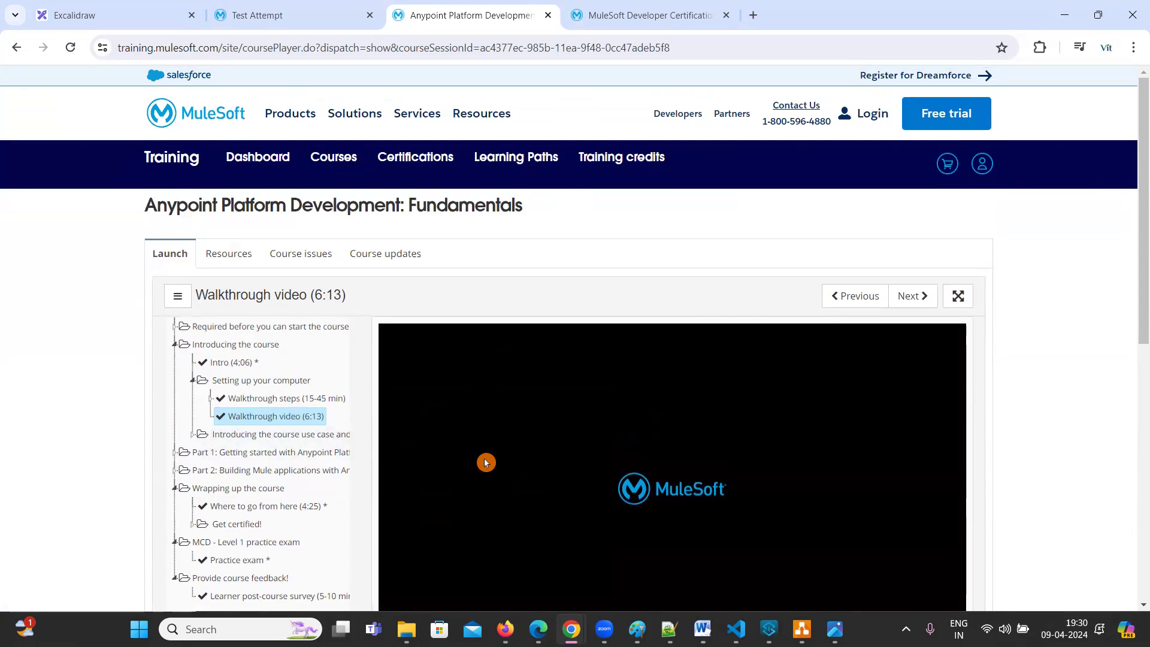
scroll(422, 437, down, 5)
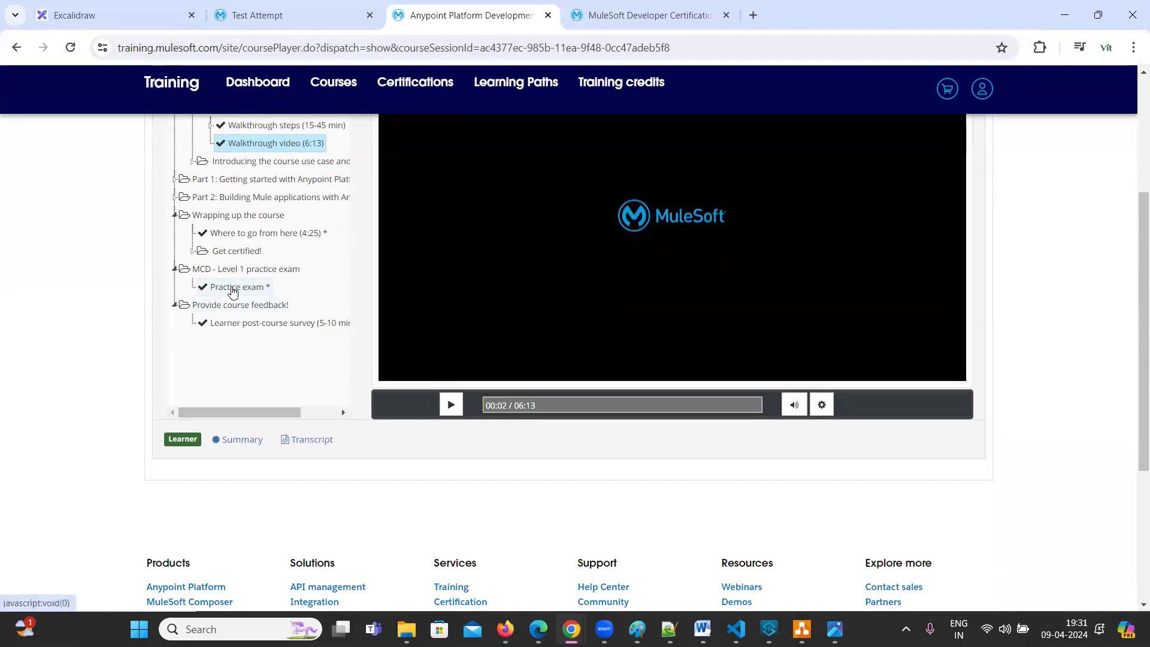
click(233, 290)
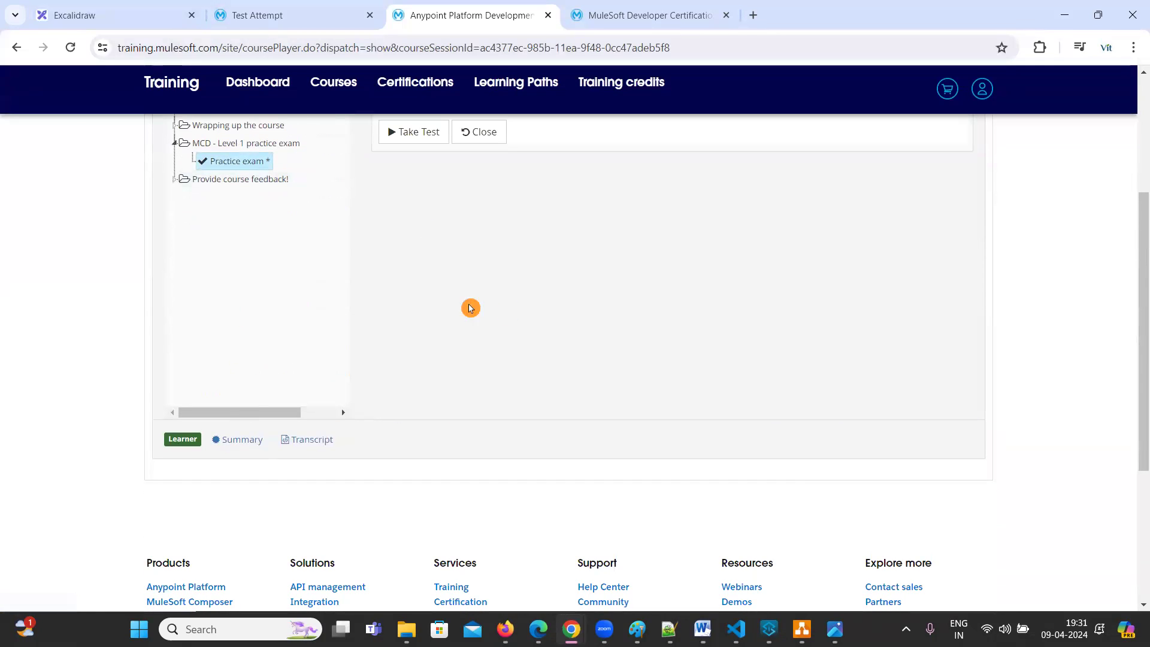
scroll(527, 357, up, 3)
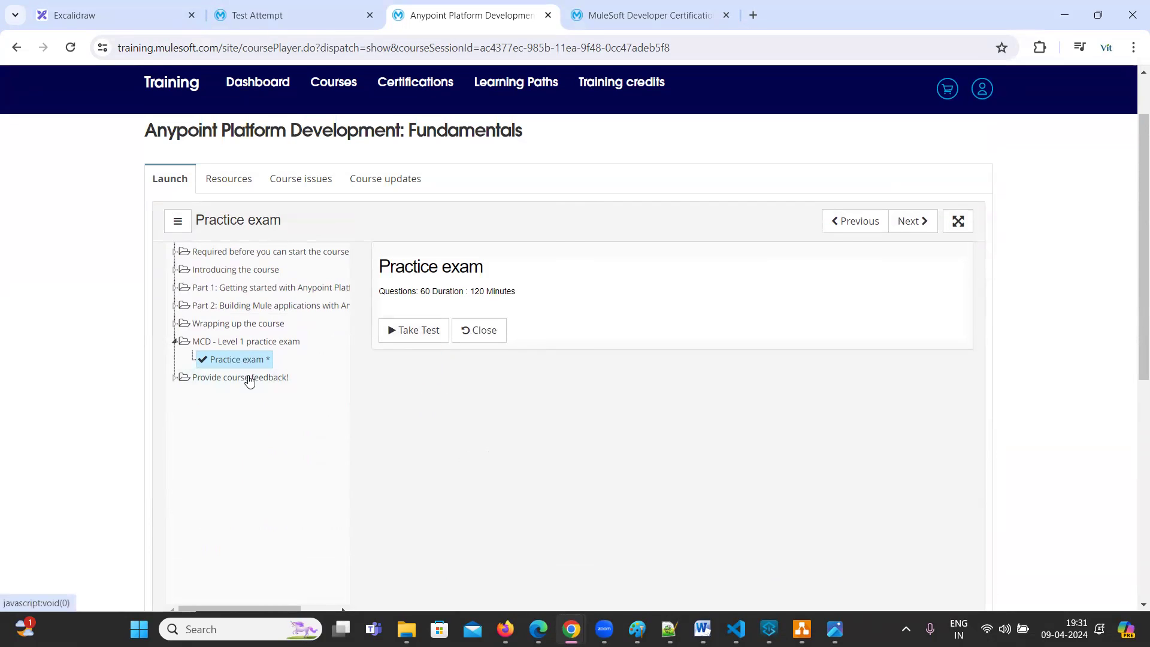
Take the practice exam, confirm with OK, and jump to question 3
click(409, 348)
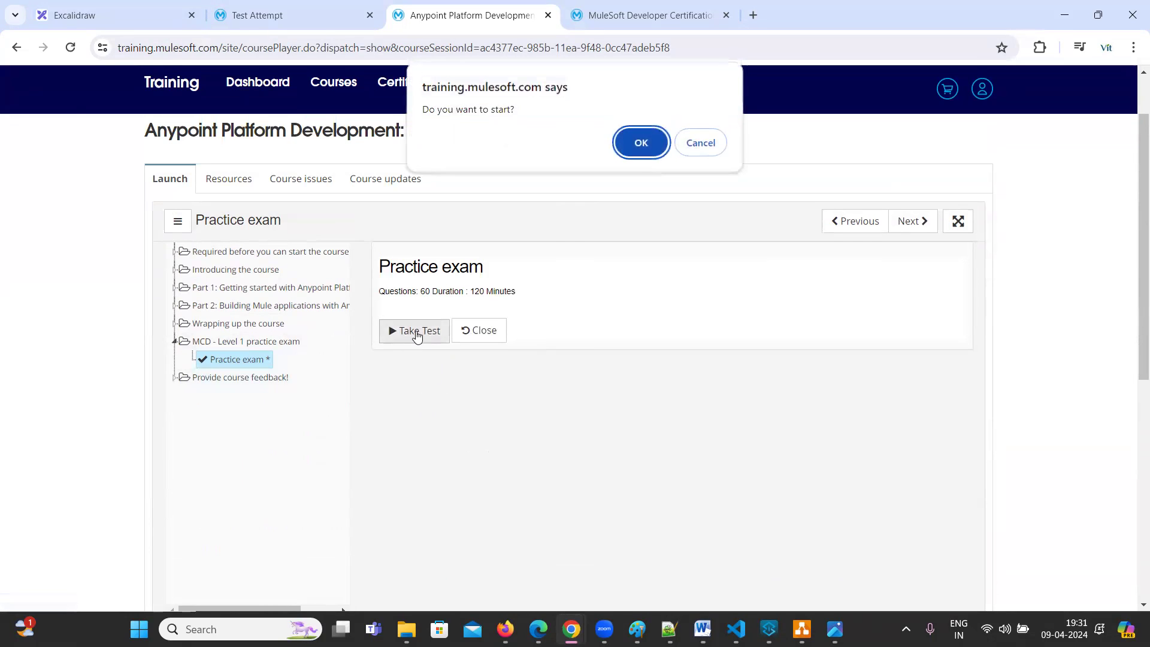
click(651, 151)
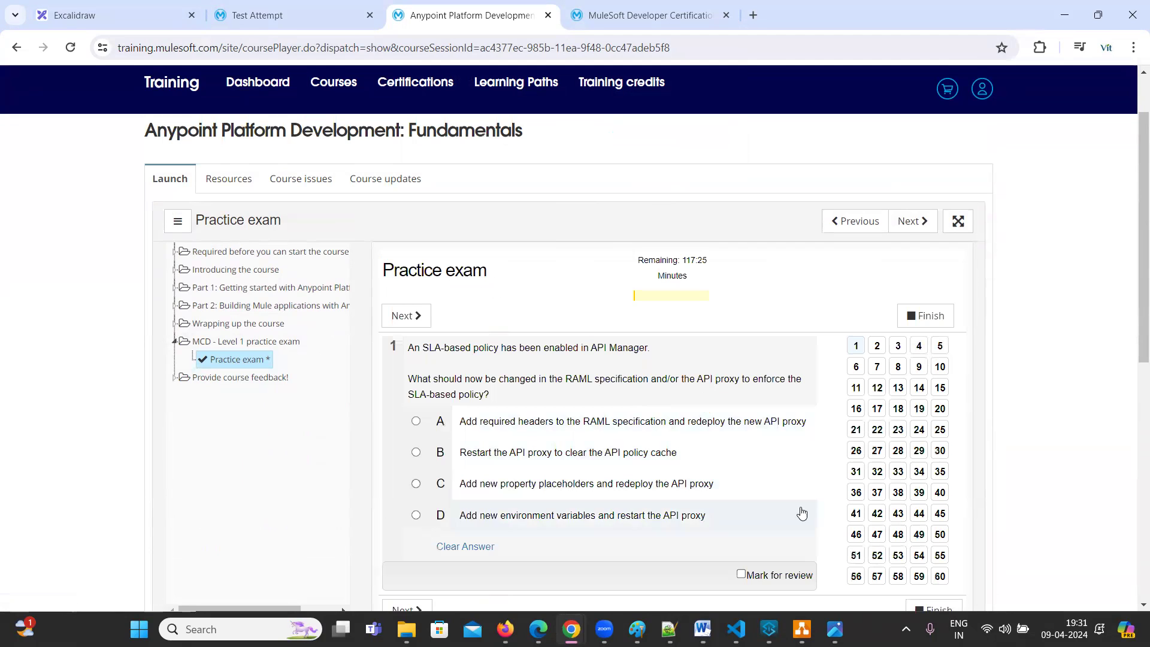
click(897, 371)
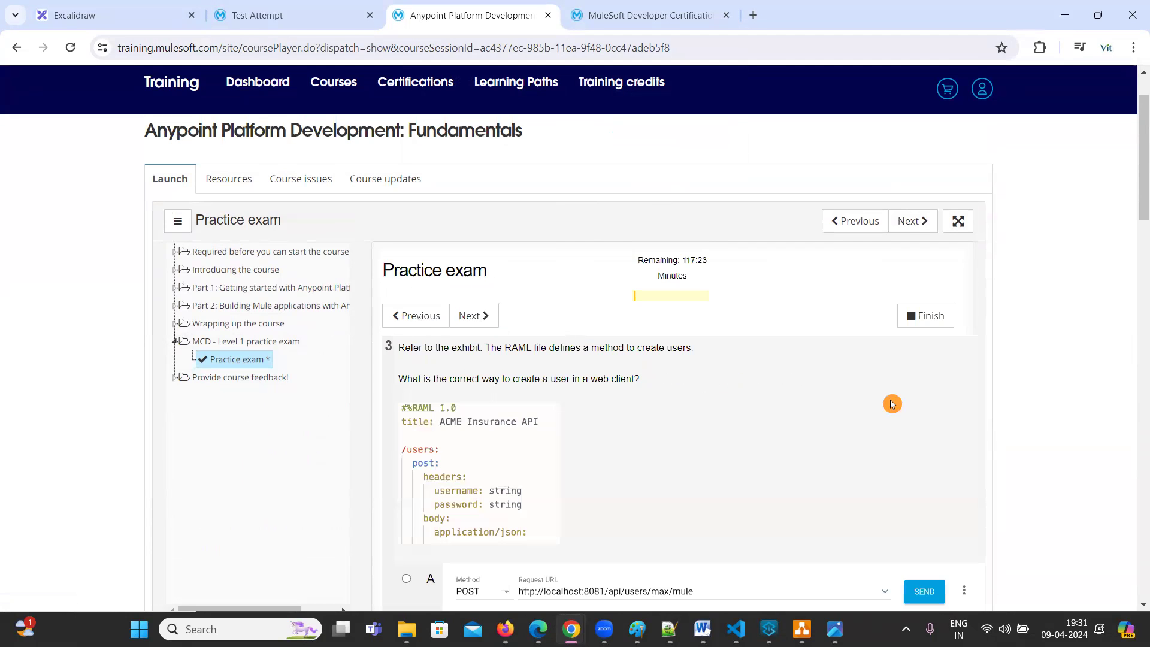
Scroll through question 3's answers, then switch to the MuleSoft Certified Developer - Level 1 page
scroll(772, 465, down, 4)
scroll(773, 469, down, 5)
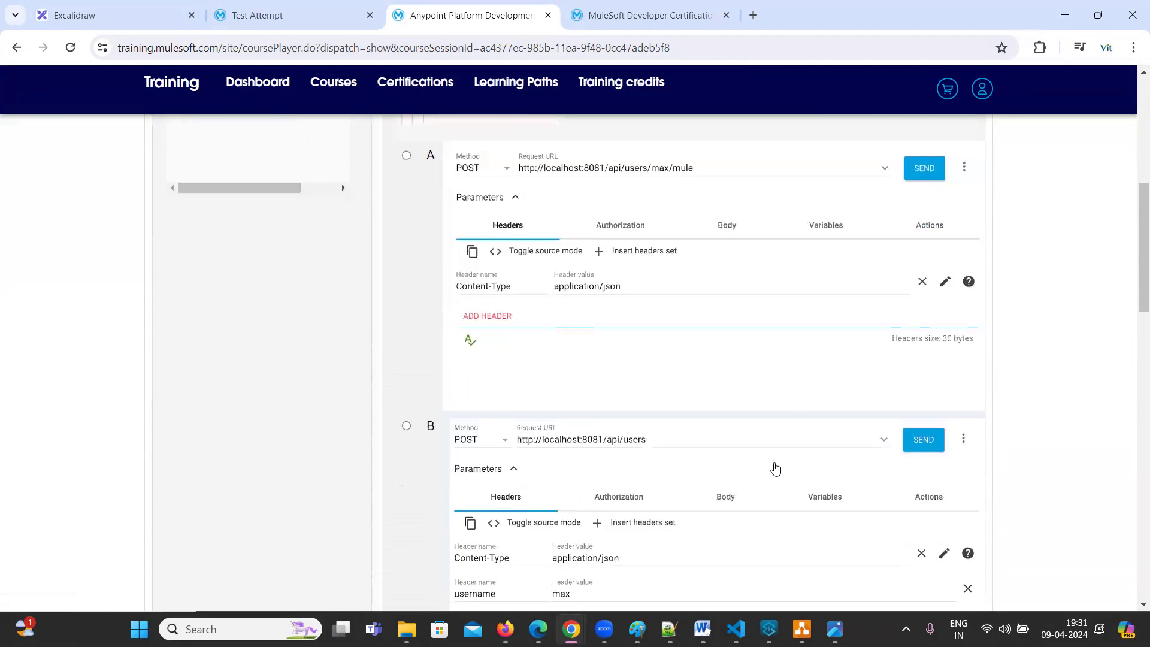
scroll(772, 470, up, 3)
scroll(772, 471, up, 6)
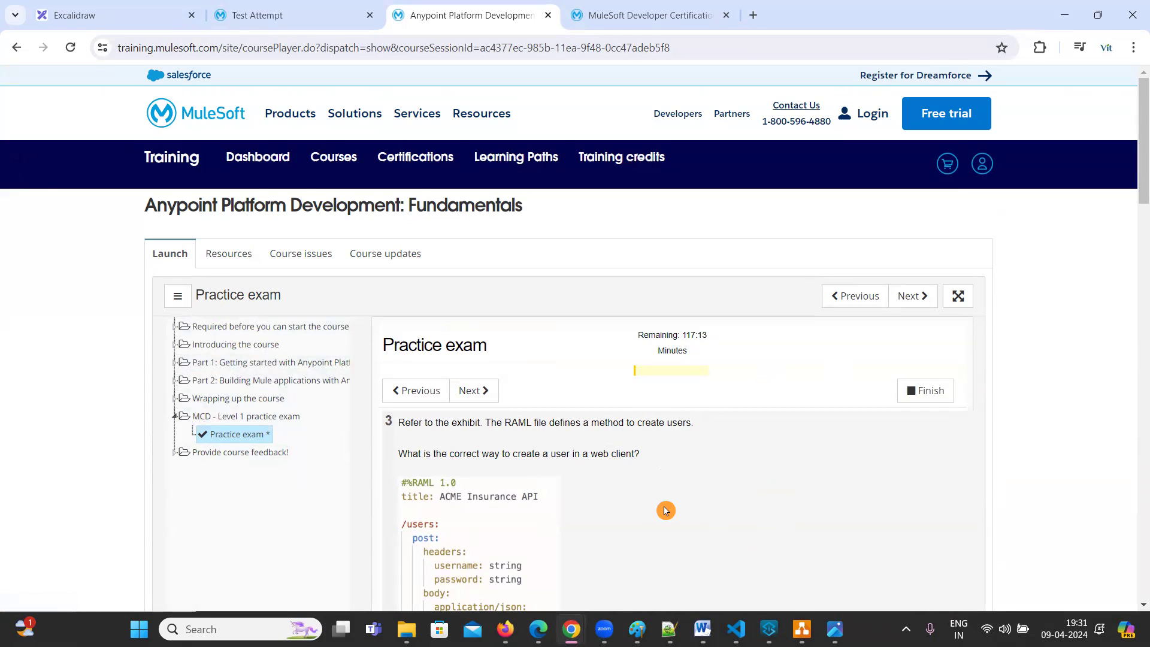
click(664, 15)
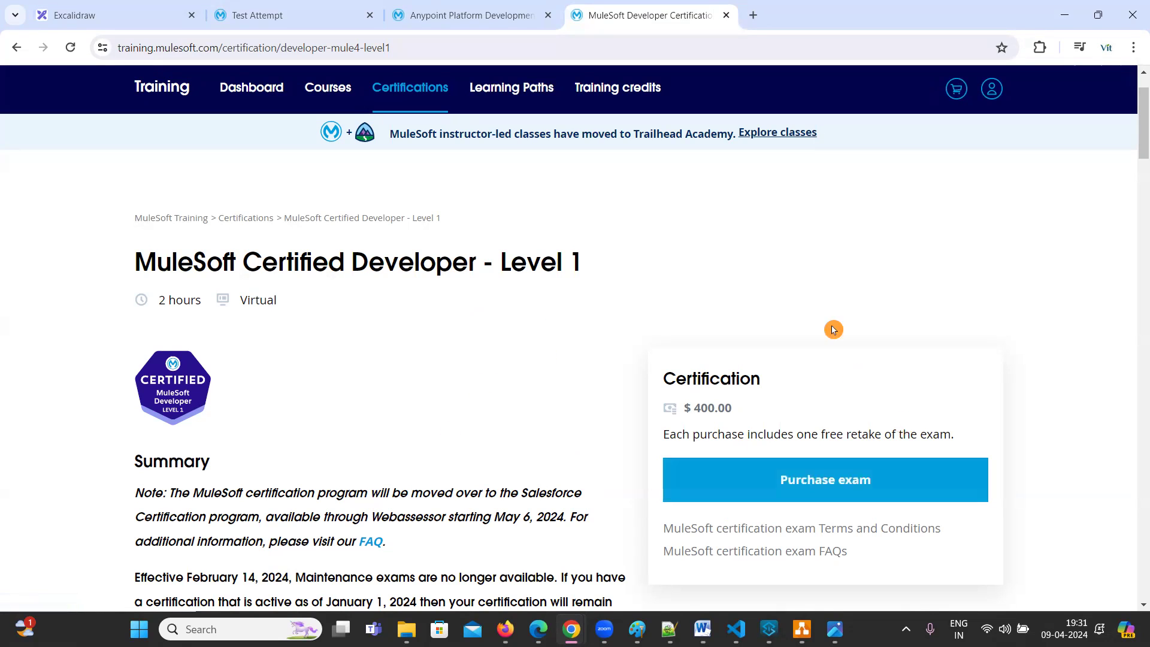
Select the $ 400.00 exam price in the Certification box
drag(743, 408, 651, 410)
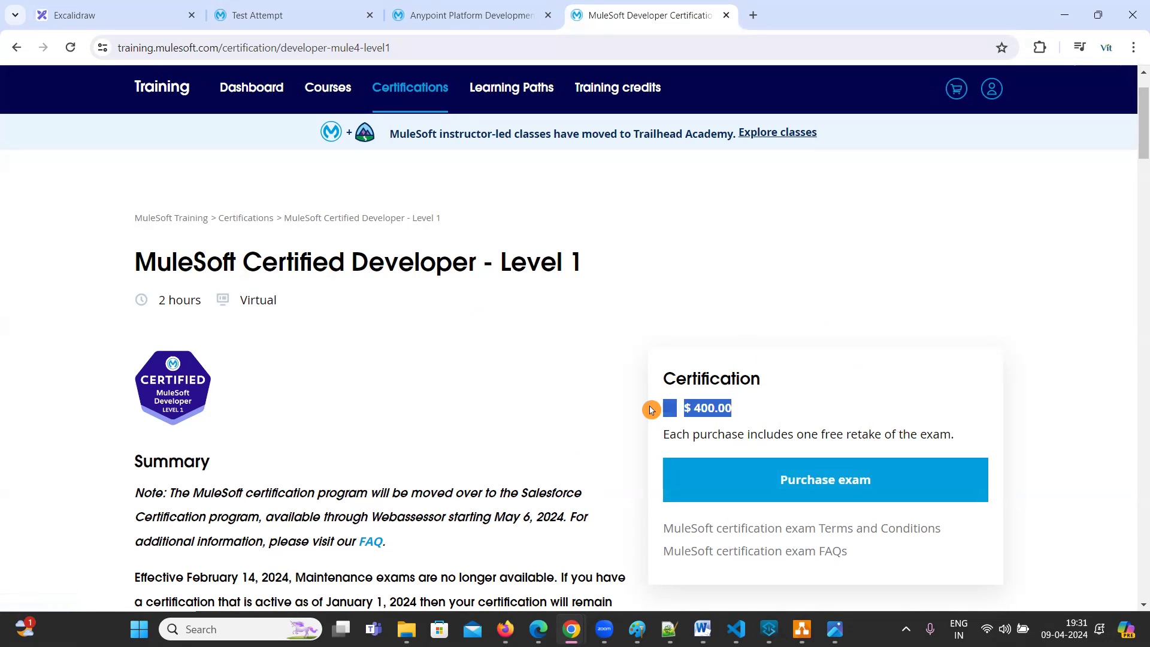